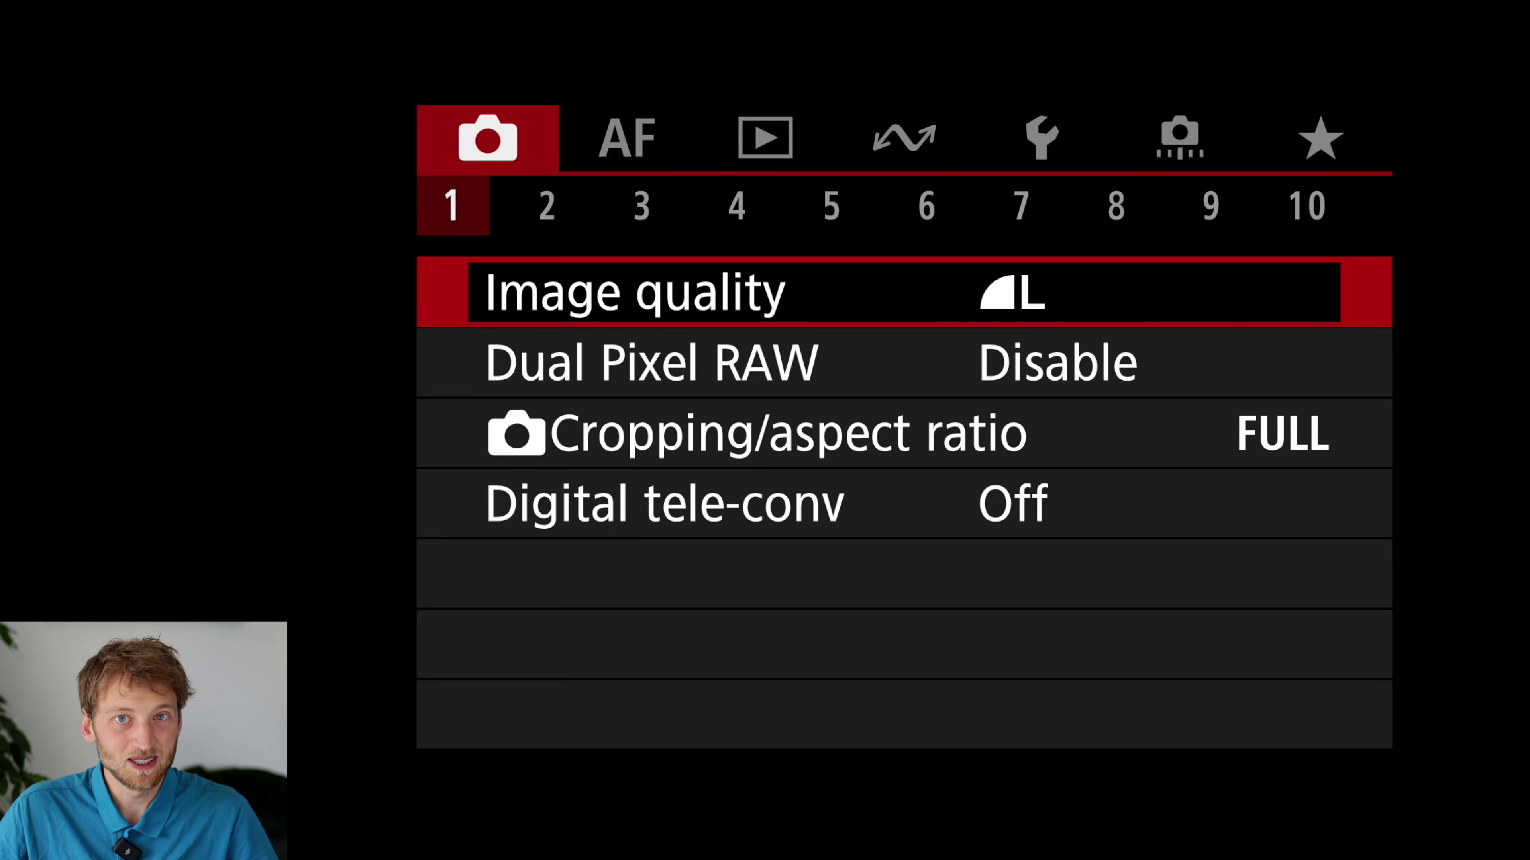
# Set image quality to CRAW in the RAW row, with JPEG/HEIF set to none.
pyautogui.press('Return')
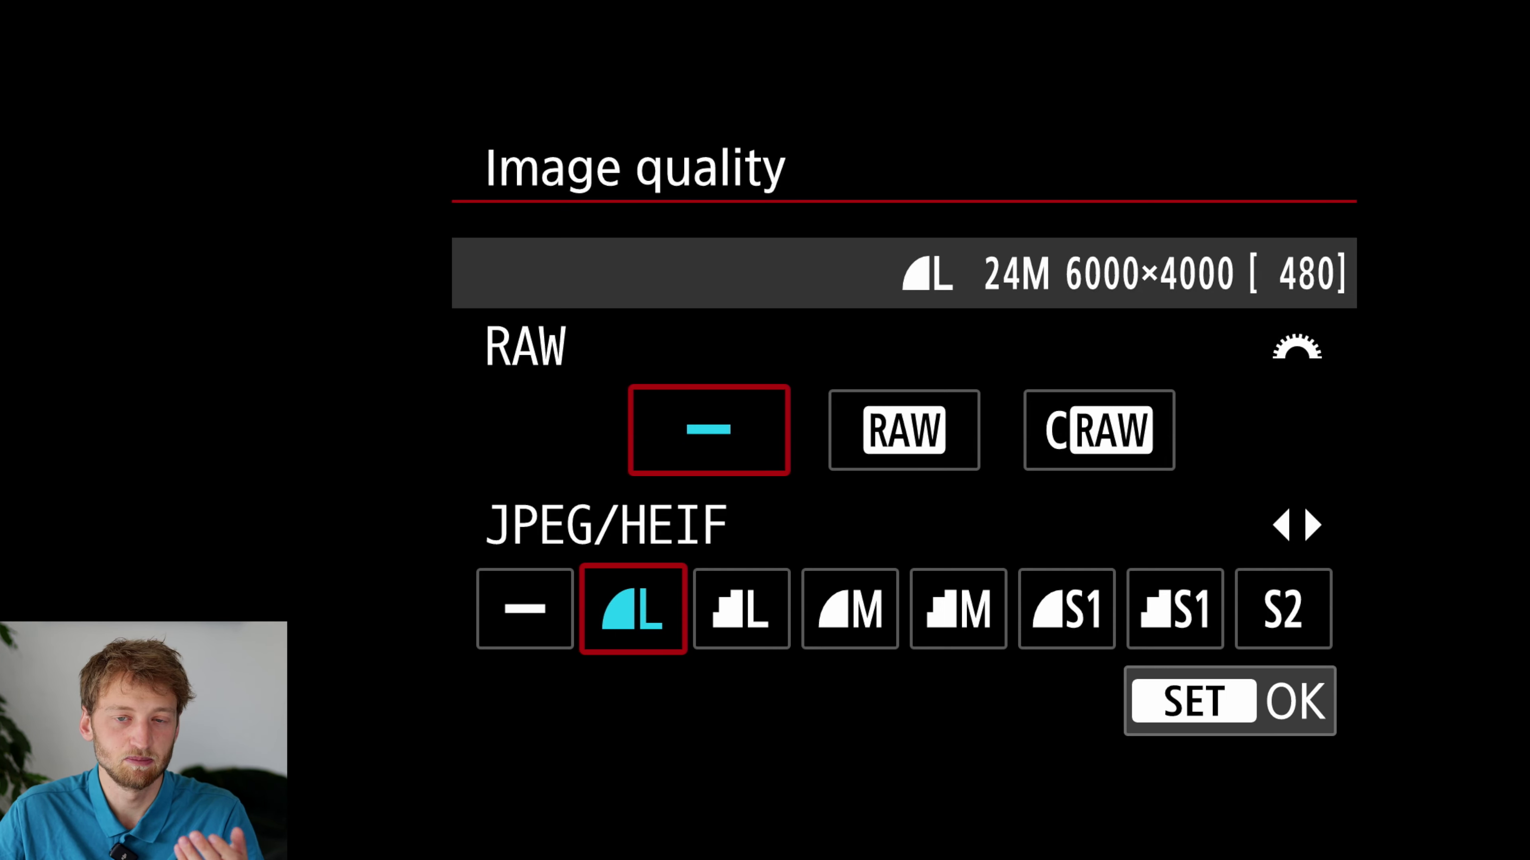
pyautogui.click(903, 429)
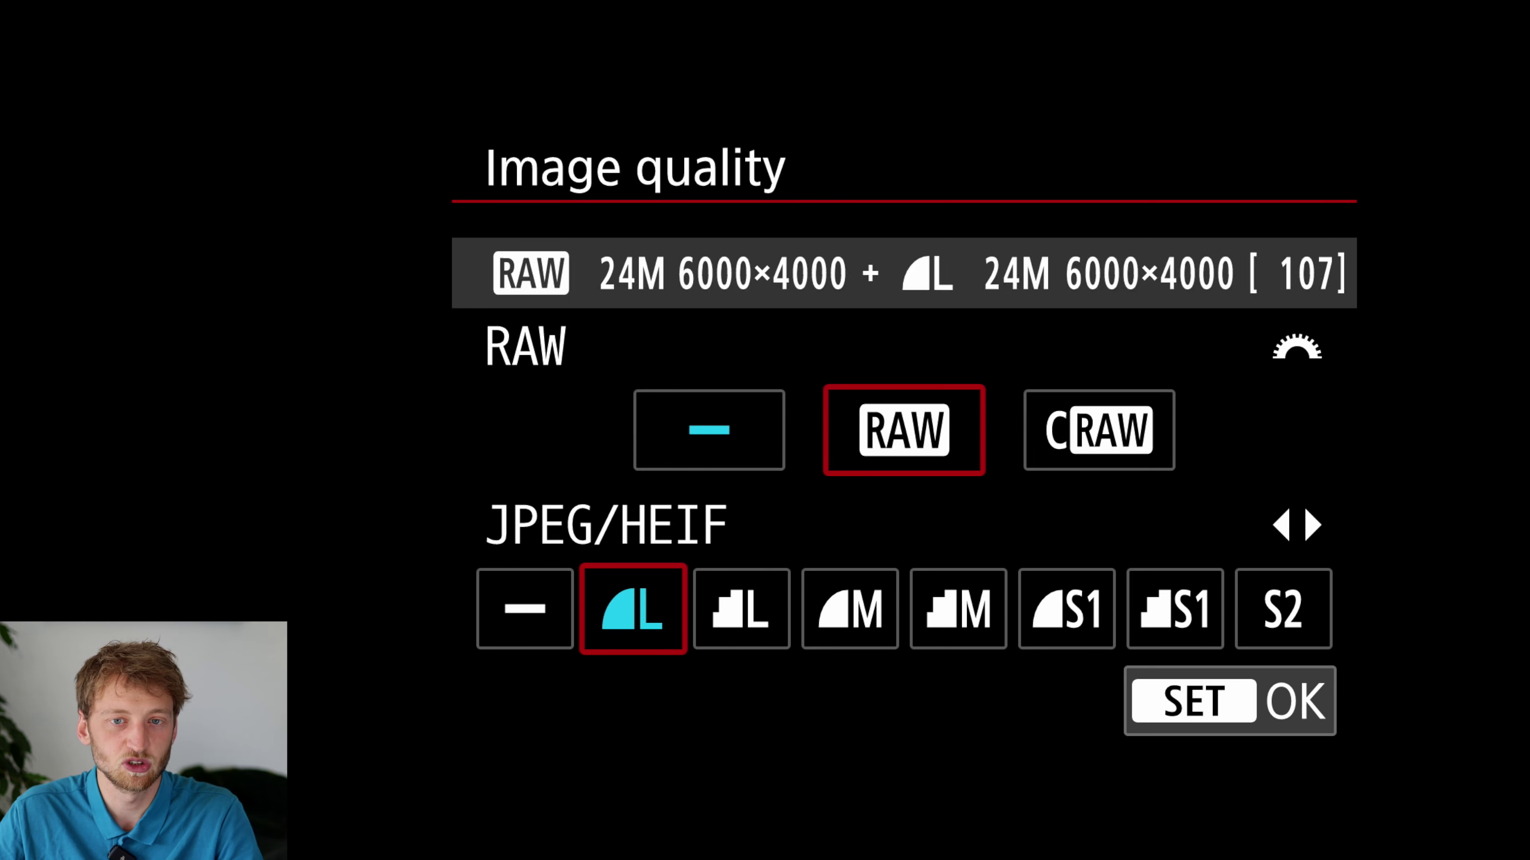
pyautogui.click(1098, 429)
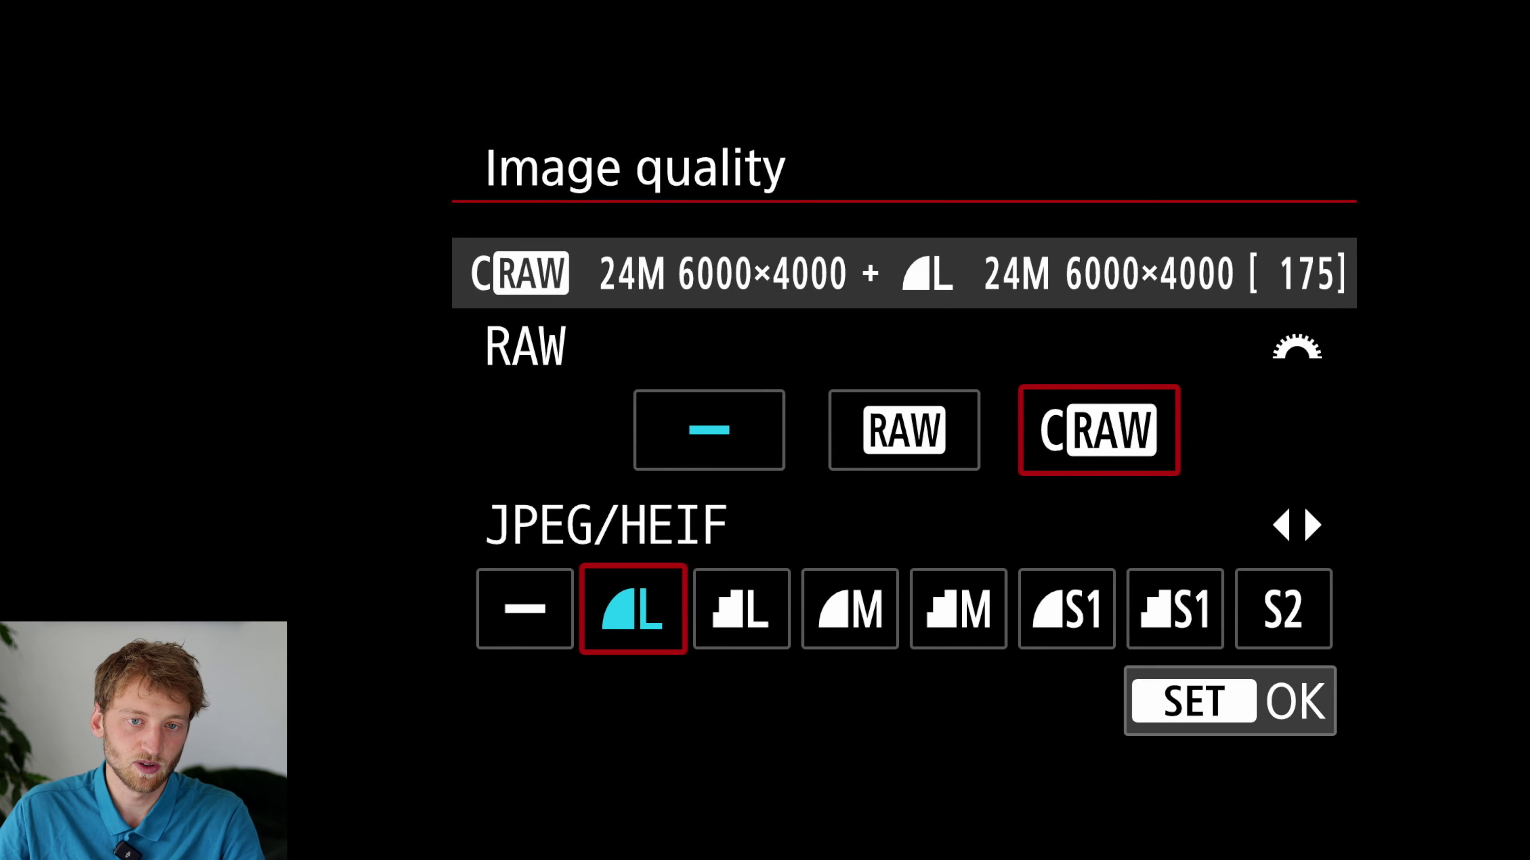
pyautogui.click(525, 608)
pyautogui.press('Return')
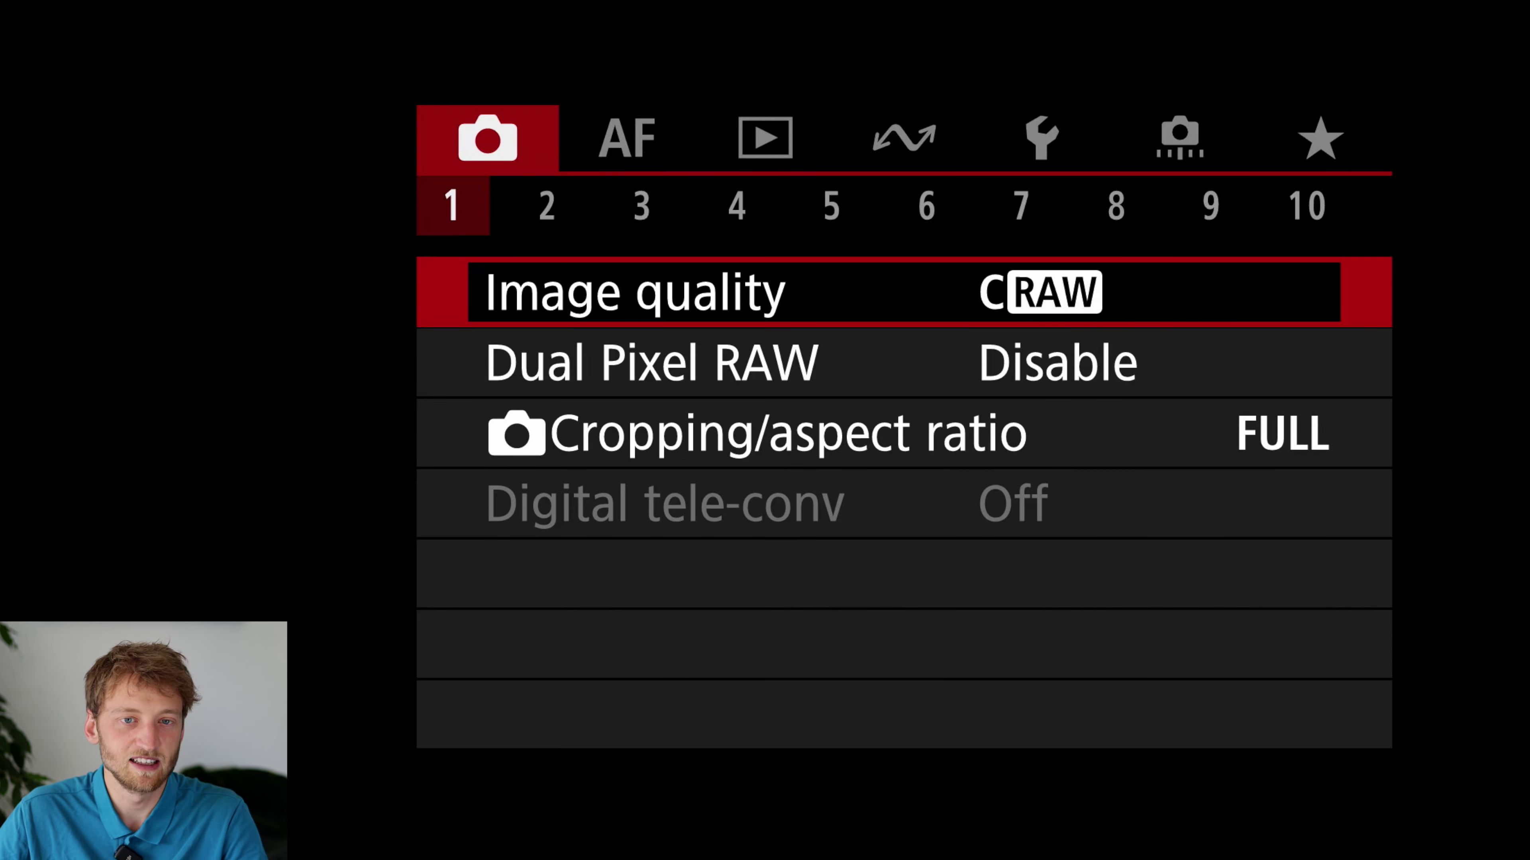
# Go to shooting page 2 and open the ISO speed settings.
pyautogui.click(547, 206)
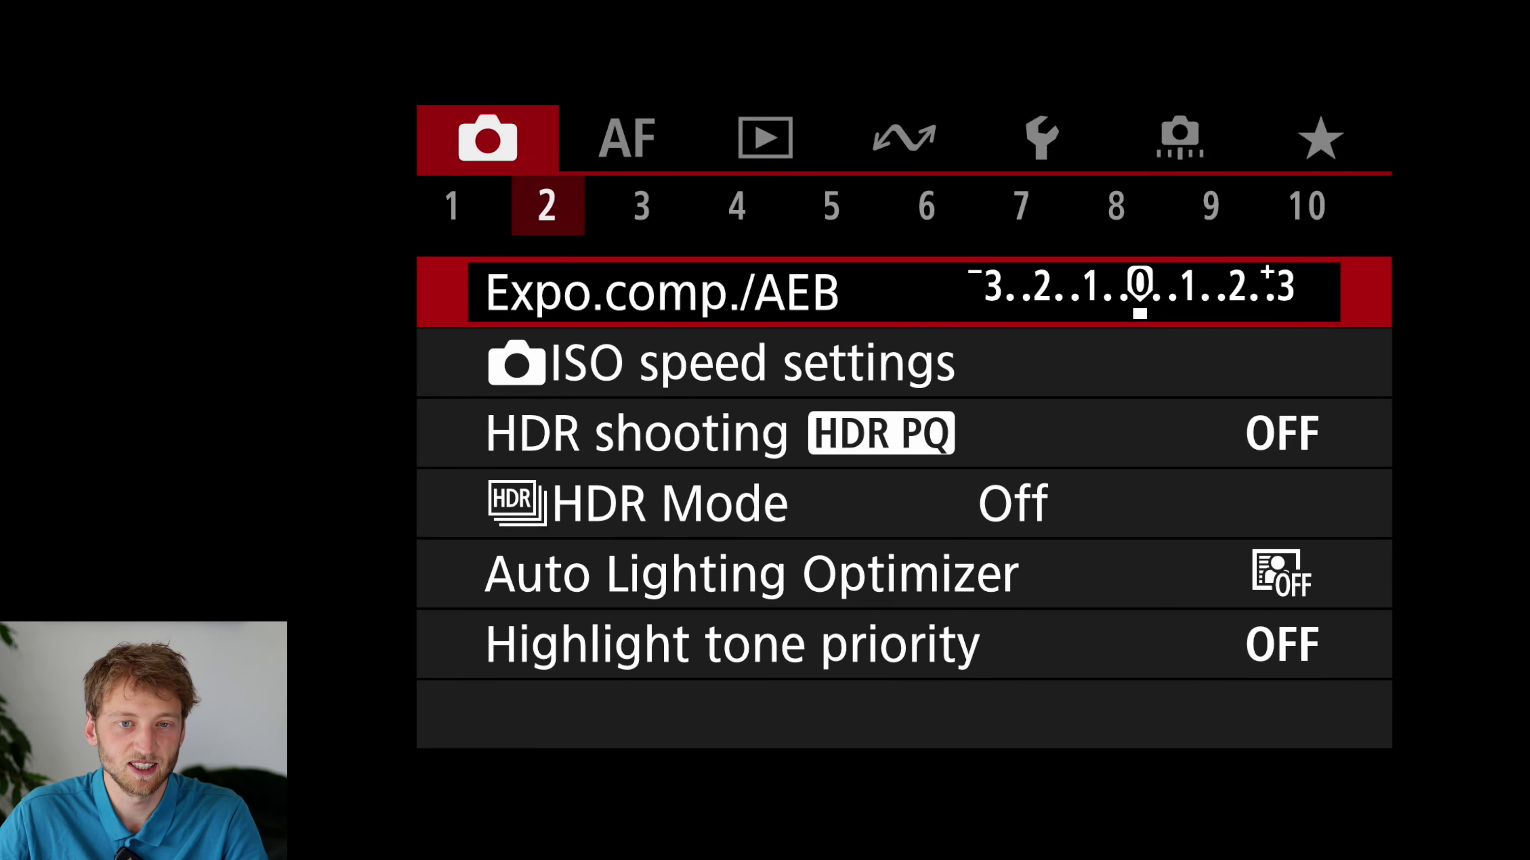
pyautogui.click(723, 362)
pyautogui.click(663, 293)
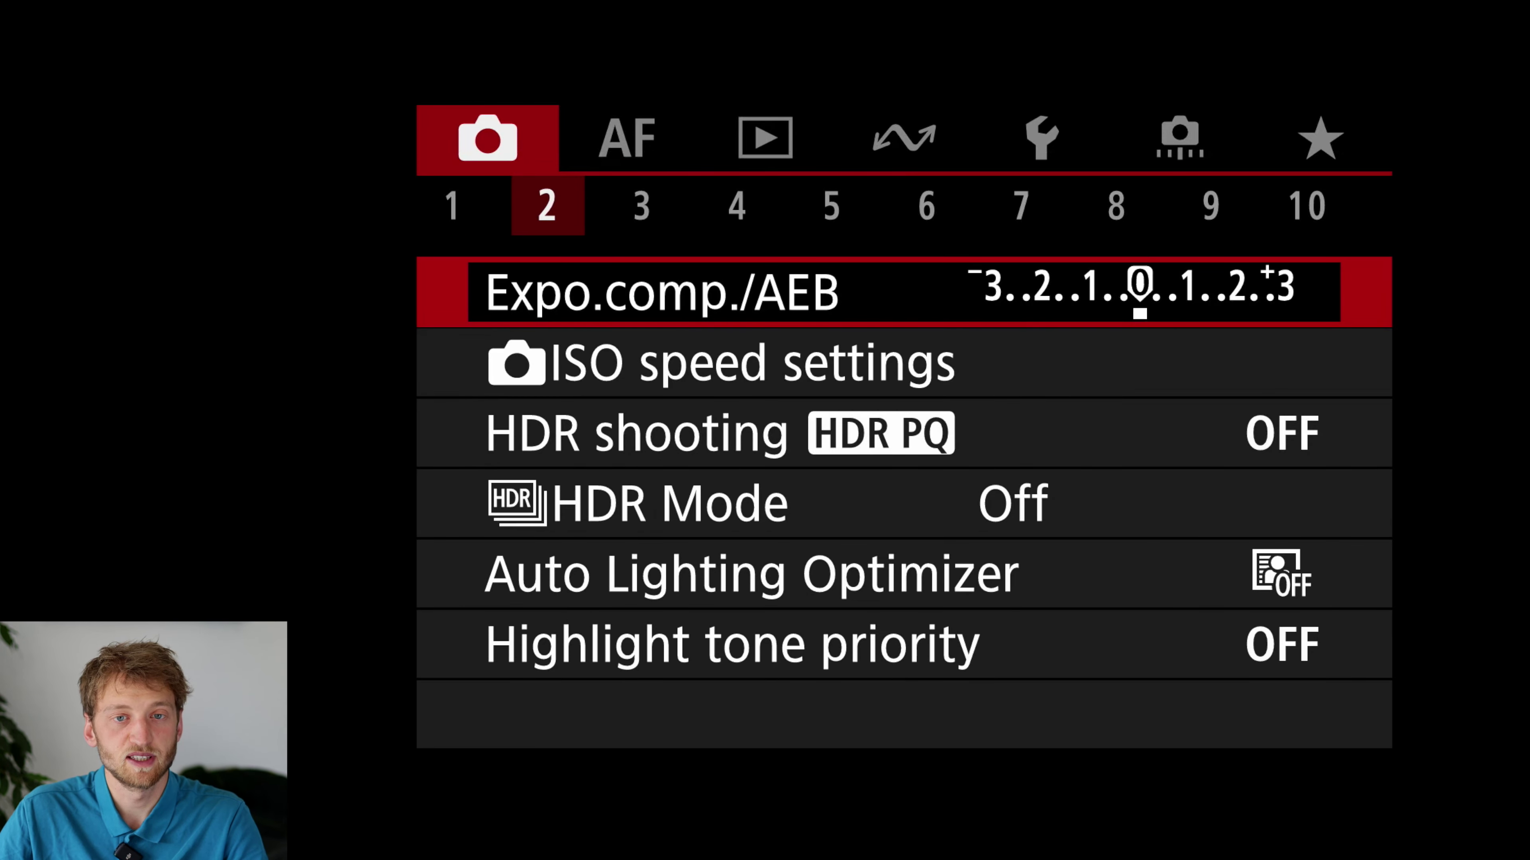
pyautogui.click(723, 363)
pyautogui.click(723, 363)
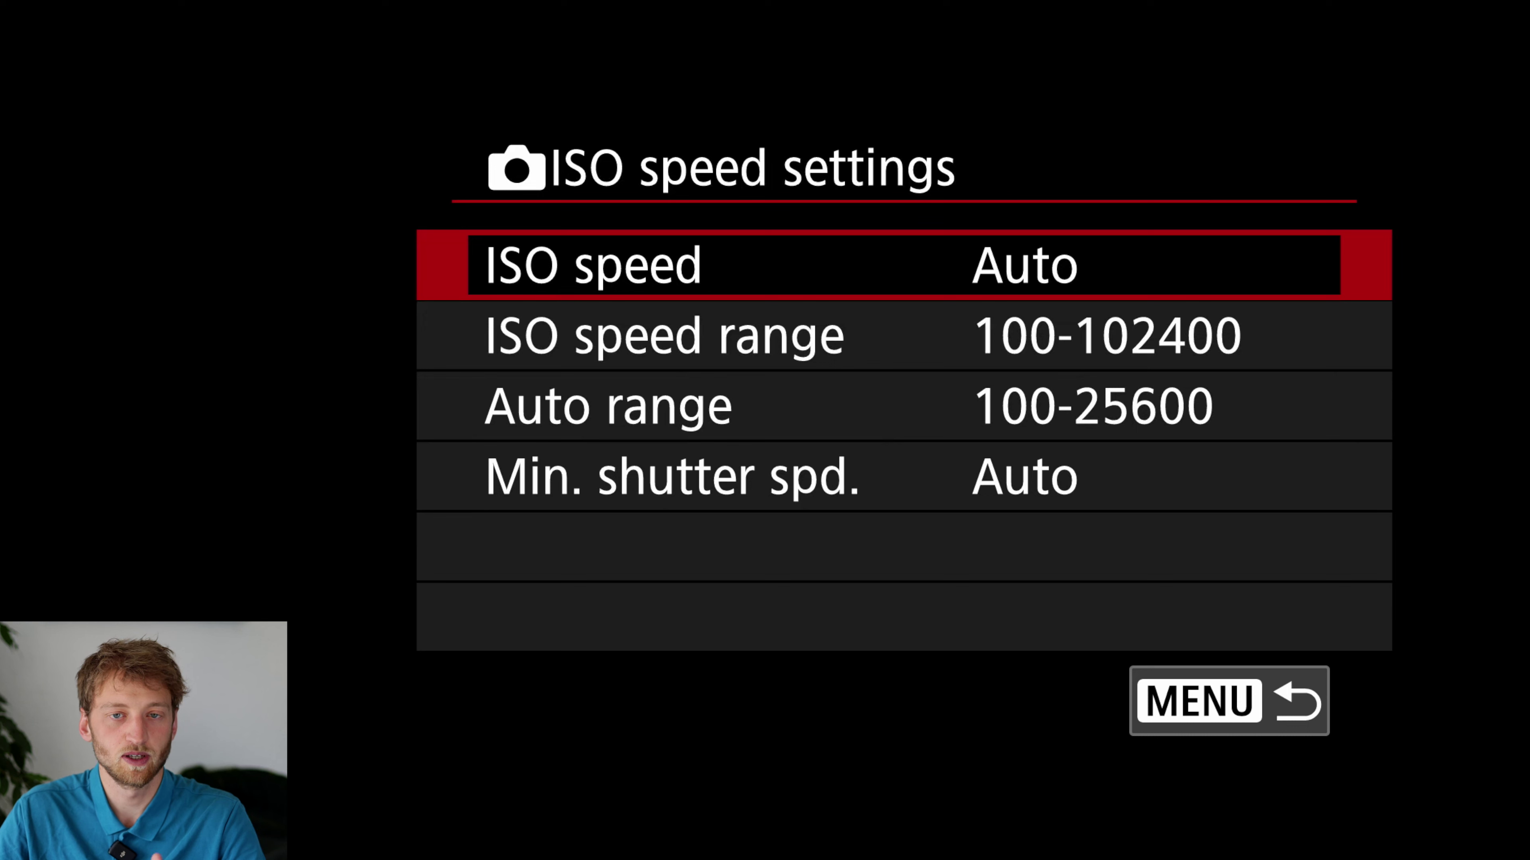
# Change ISO speed from Auto to 1600 and return to the page 2 list.
pyautogui.press('Return')
pyautogui.press('Right')
pyautogui.press('Right')
pyautogui.press('Right')
pyautogui.press('Right')
pyautogui.press('Right')
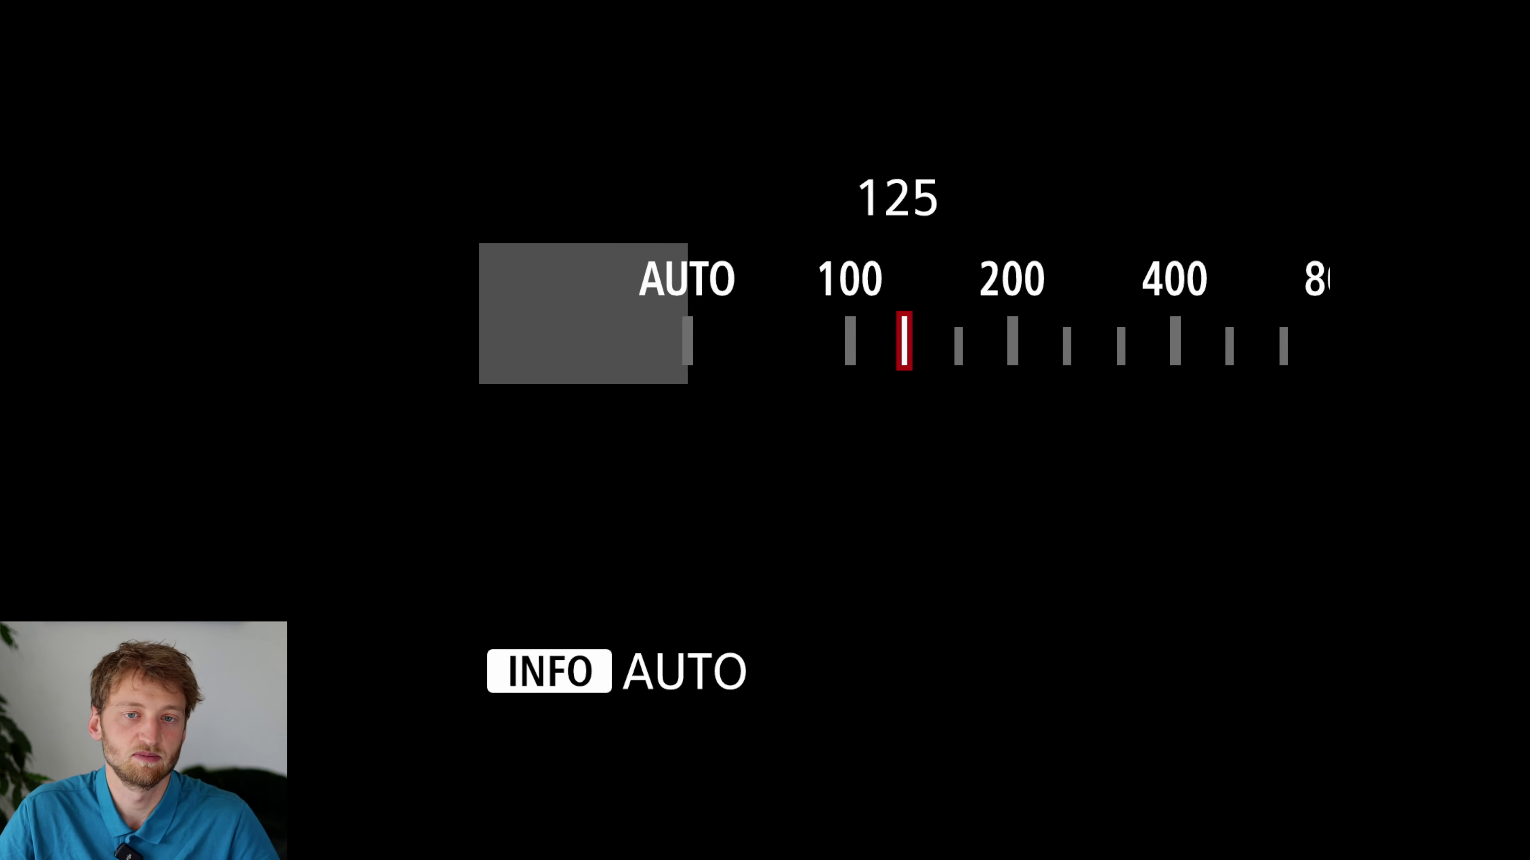
pyautogui.press('Right')
pyautogui.press('Right')
pyautogui.press('Right')
pyautogui.press('Right')
pyautogui.press('Right')
pyautogui.press('Right')
pyautogui.press('Right')
pyautogui.press('Right')
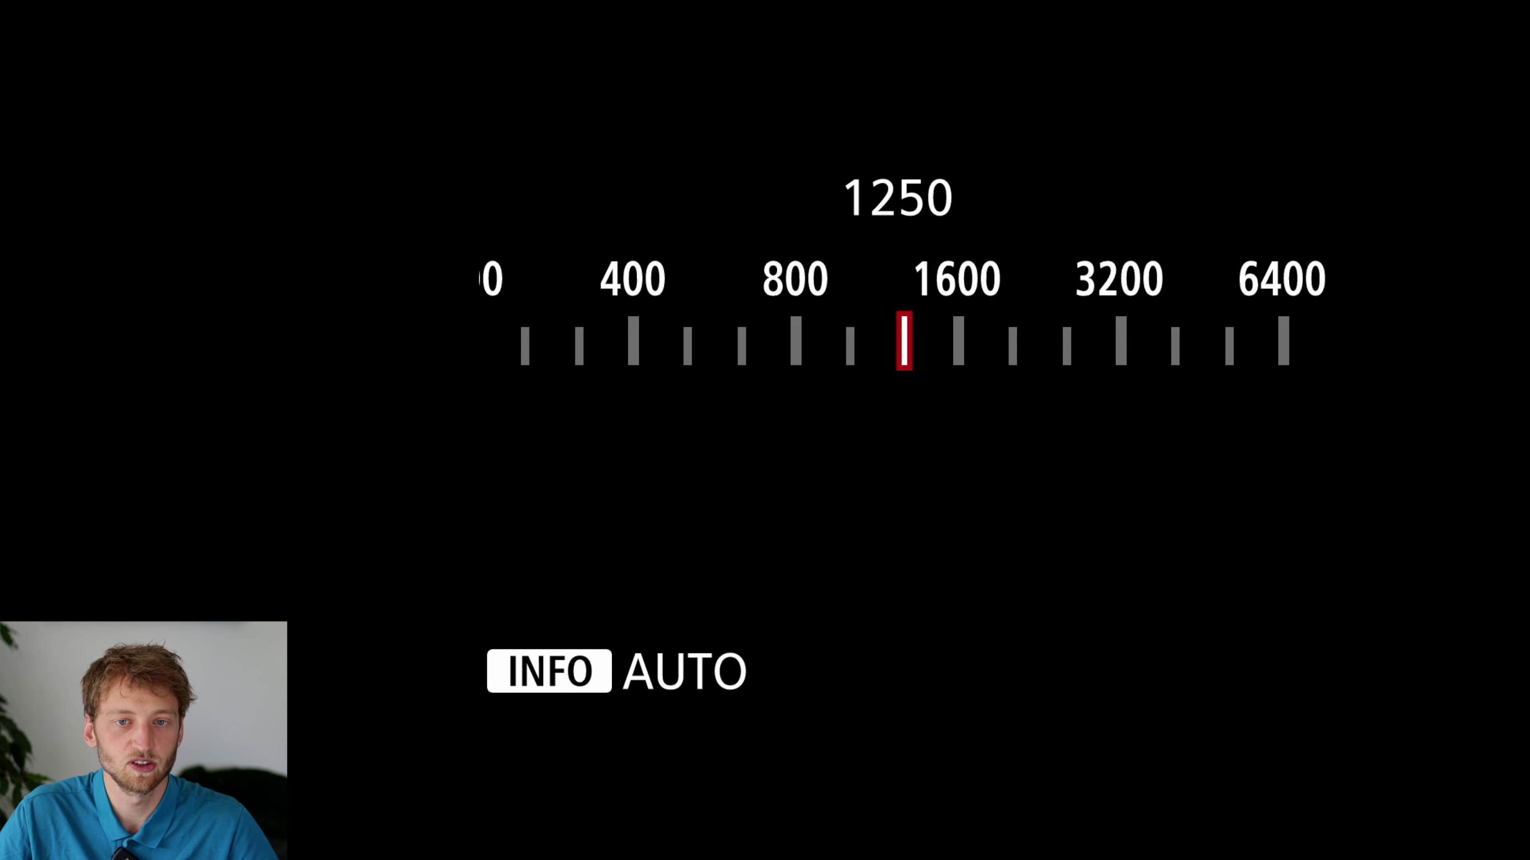
pyautogui.press('Return')
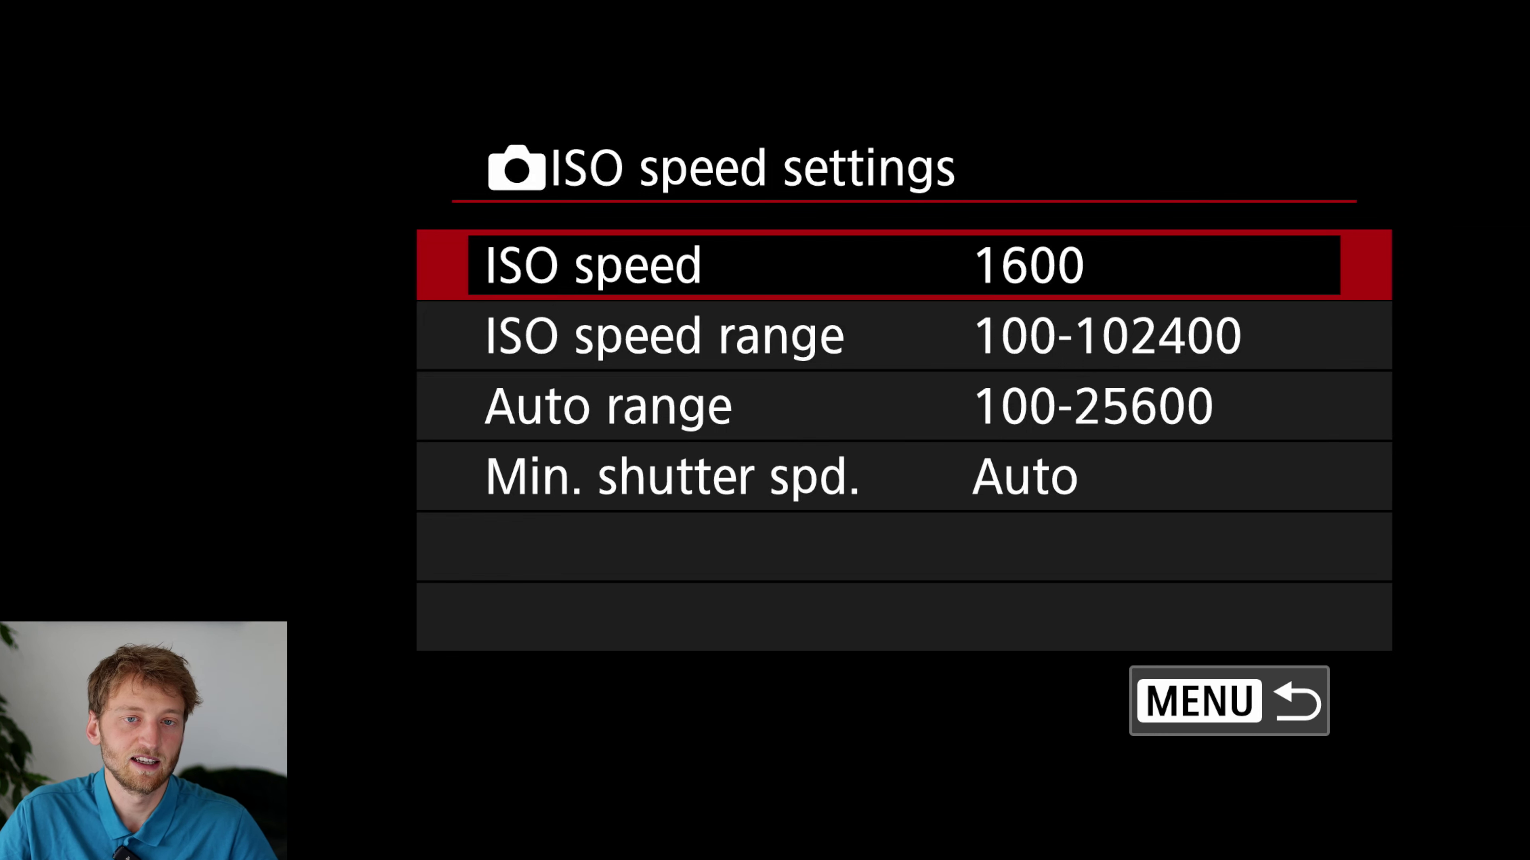
pyautogui.press('Down')
pyautogui.press('Down')
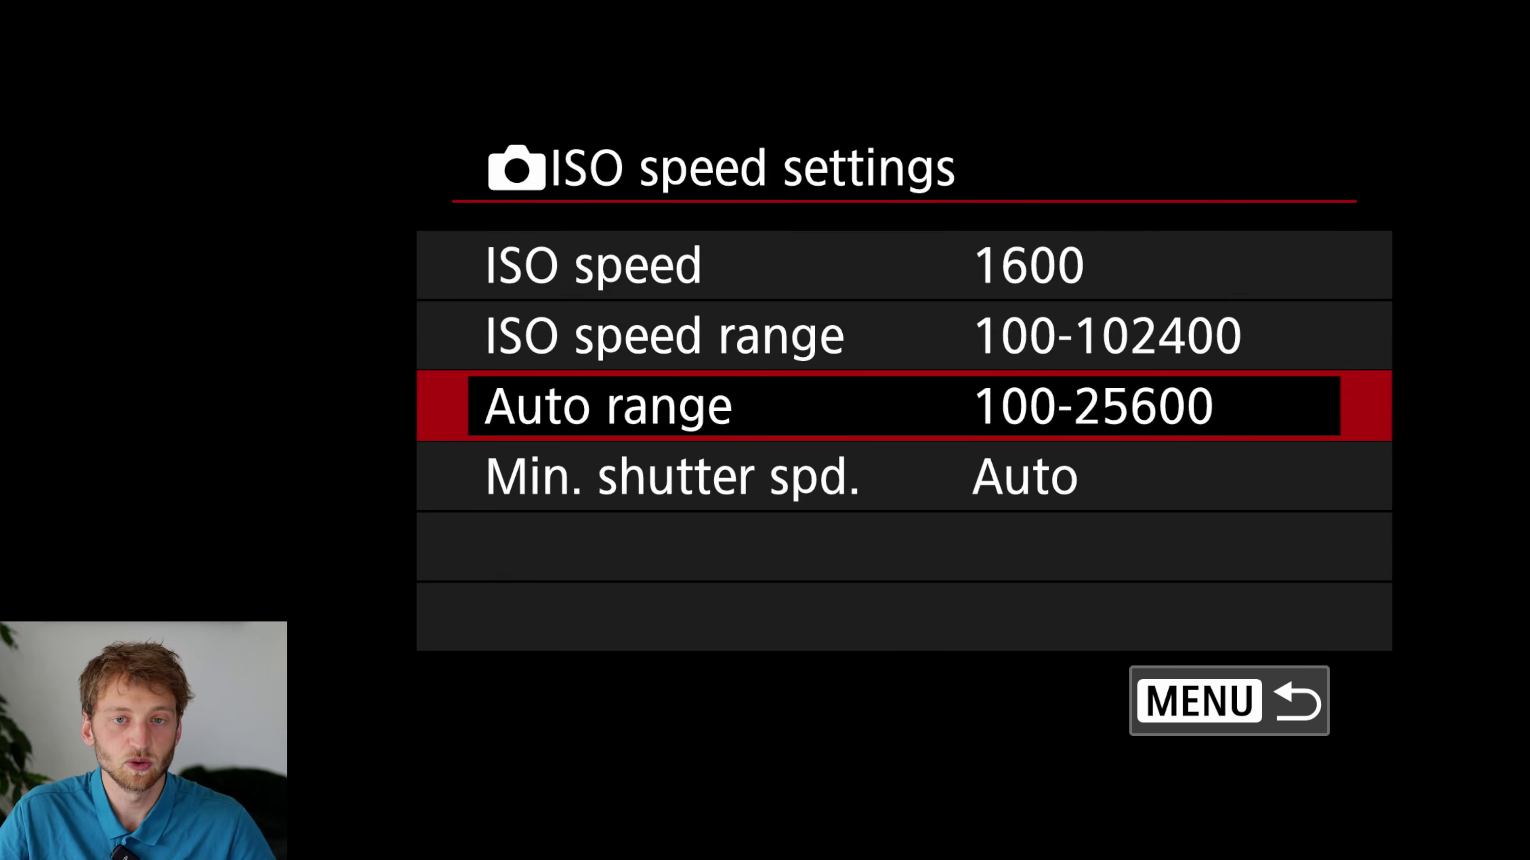
pyautogui.press('Down')
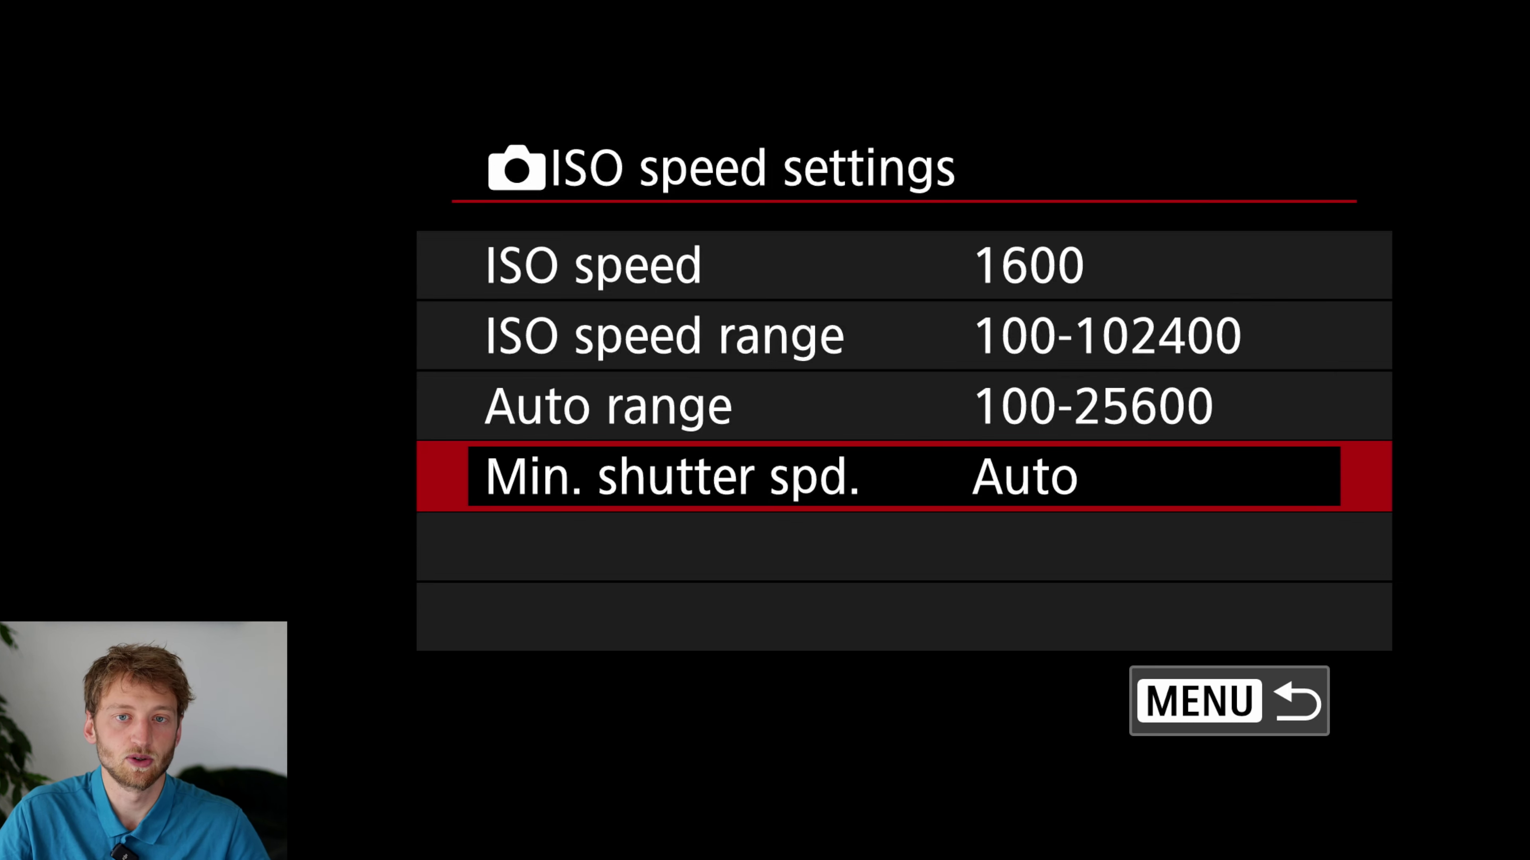
pyautogui.press('Escape')
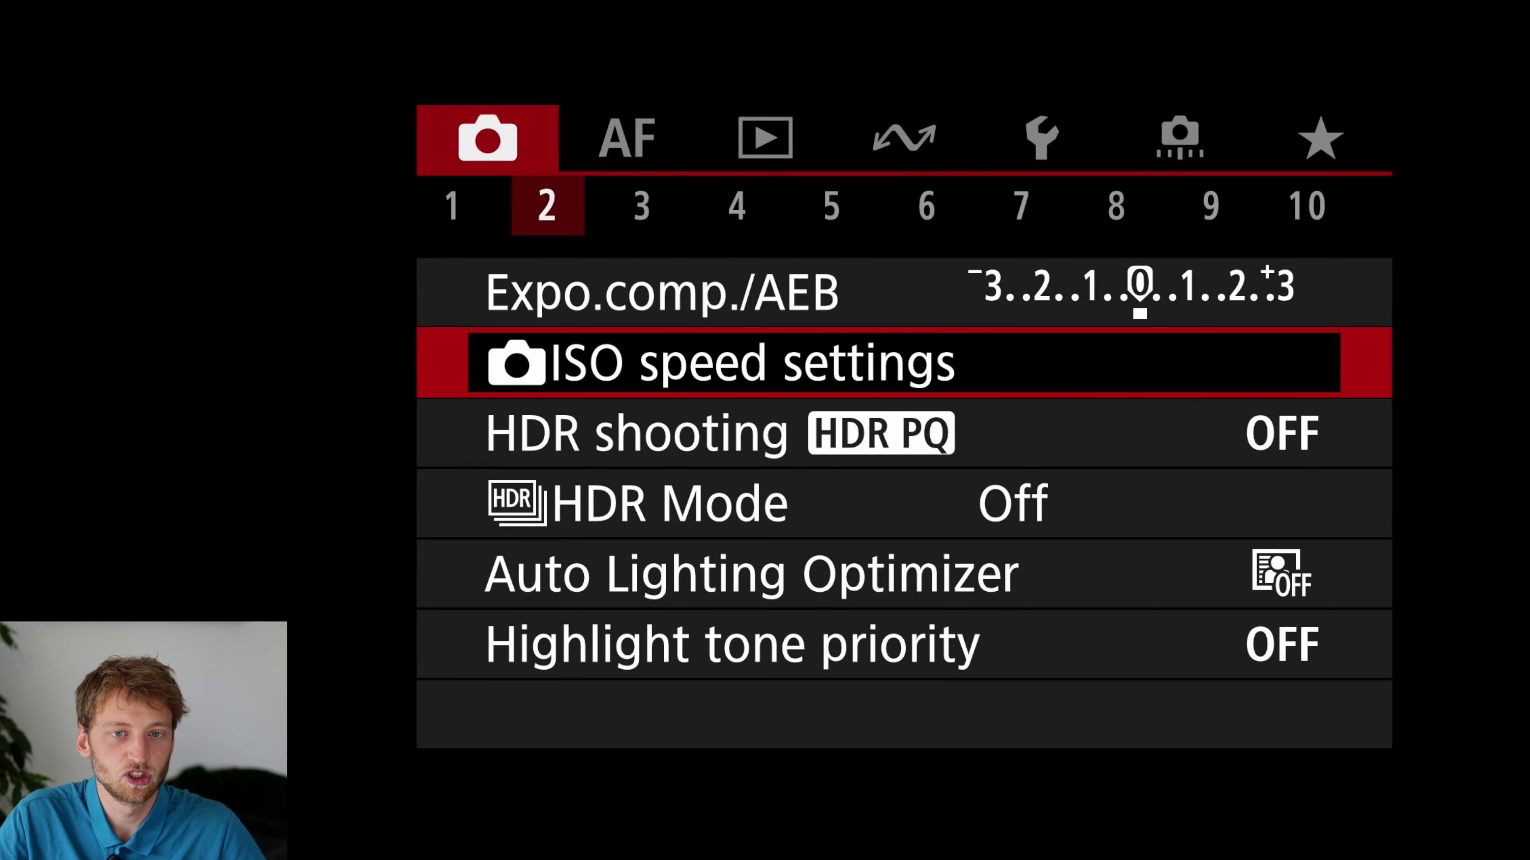
pyautogui.press('Down')
pyautogui.press('Down')
pyautogui.press('Down')
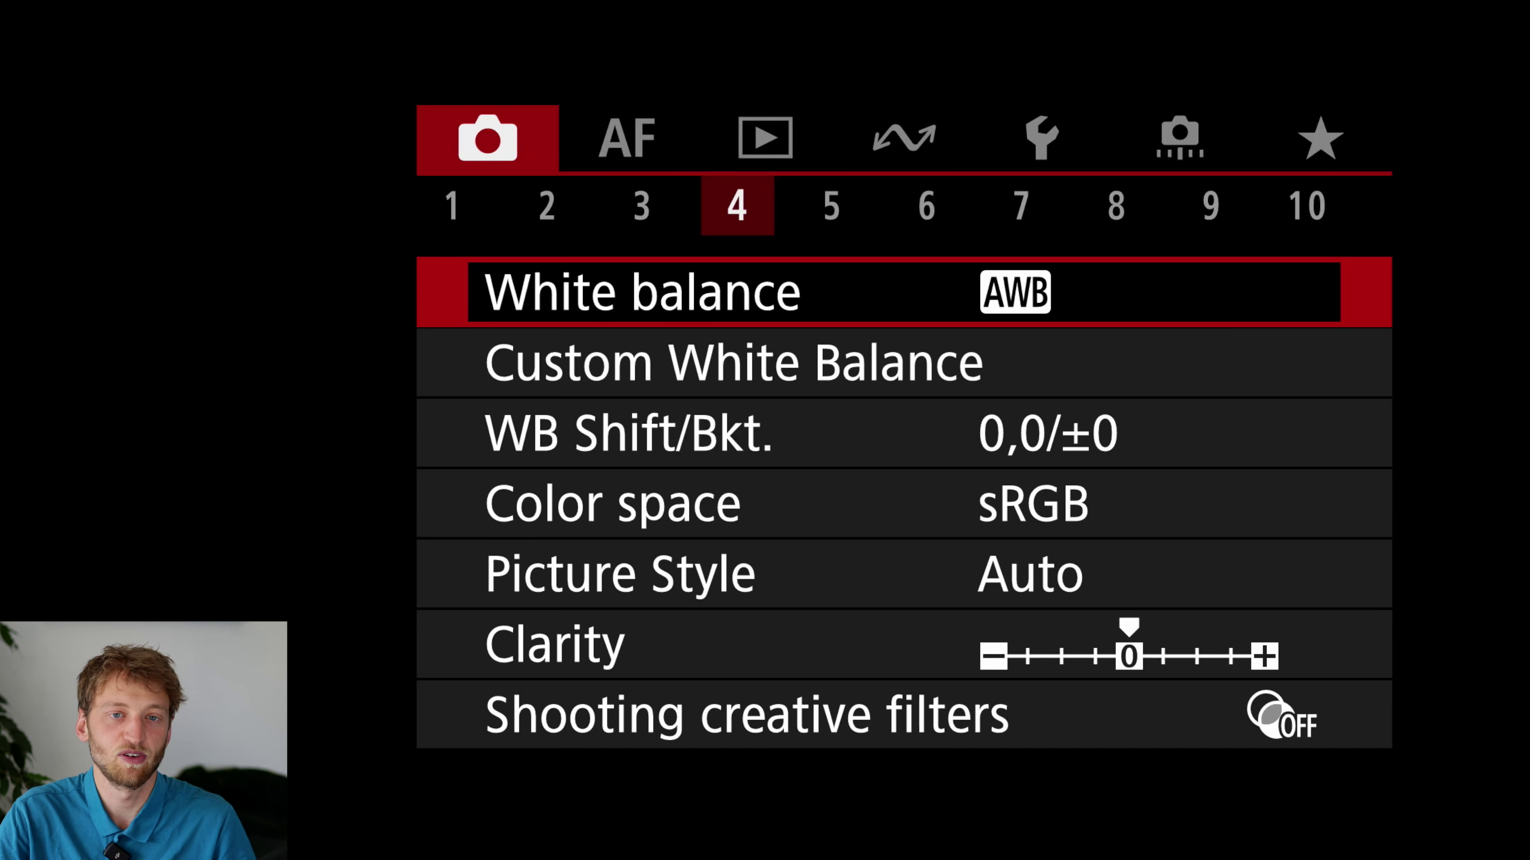
# Choose Daylight white balance and Standard Picture Style, then move to shooting page 5.
pyautogui.press('Return')
pyautogui.press('Right')
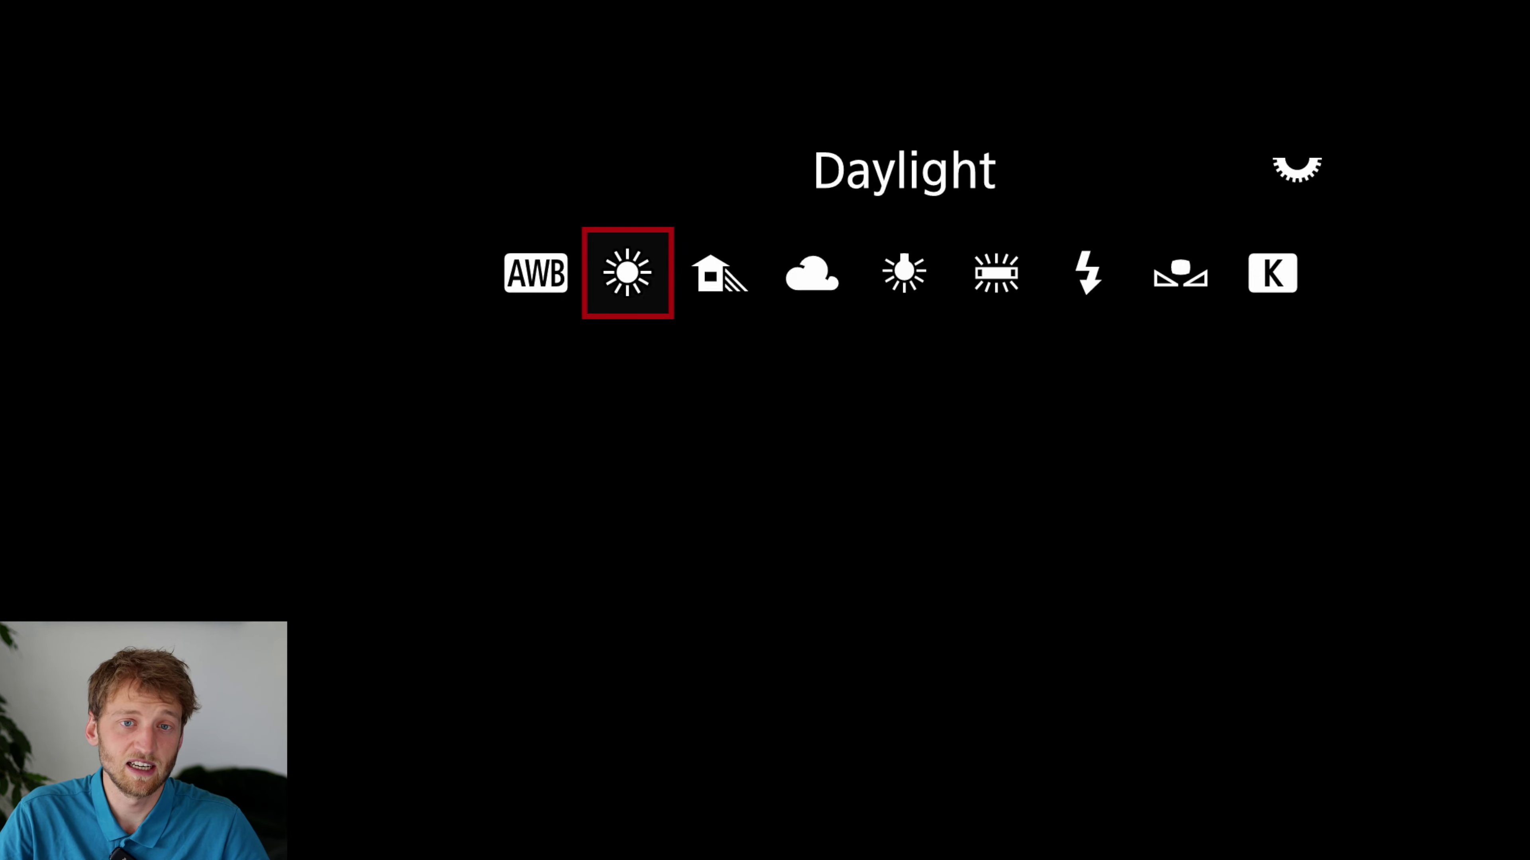
pyautogui.press('Right')
pyautogui.press('Right')
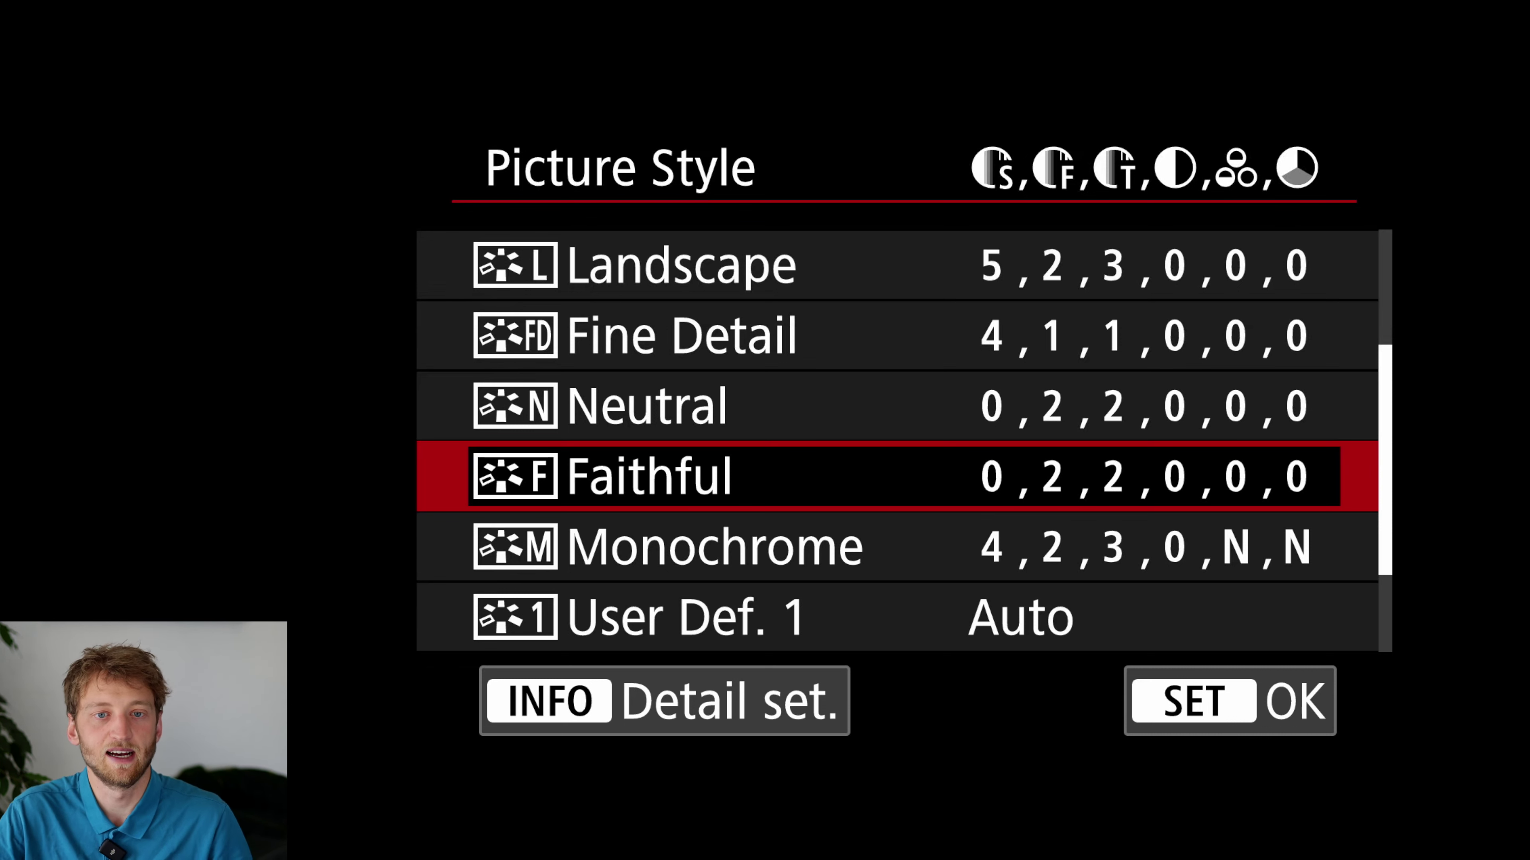
pyautogui.press('Up')
pyautogui.press('Up')
pyautogui.press('Up')
pyautogui.press('Up')
pyautogui.press('Up')
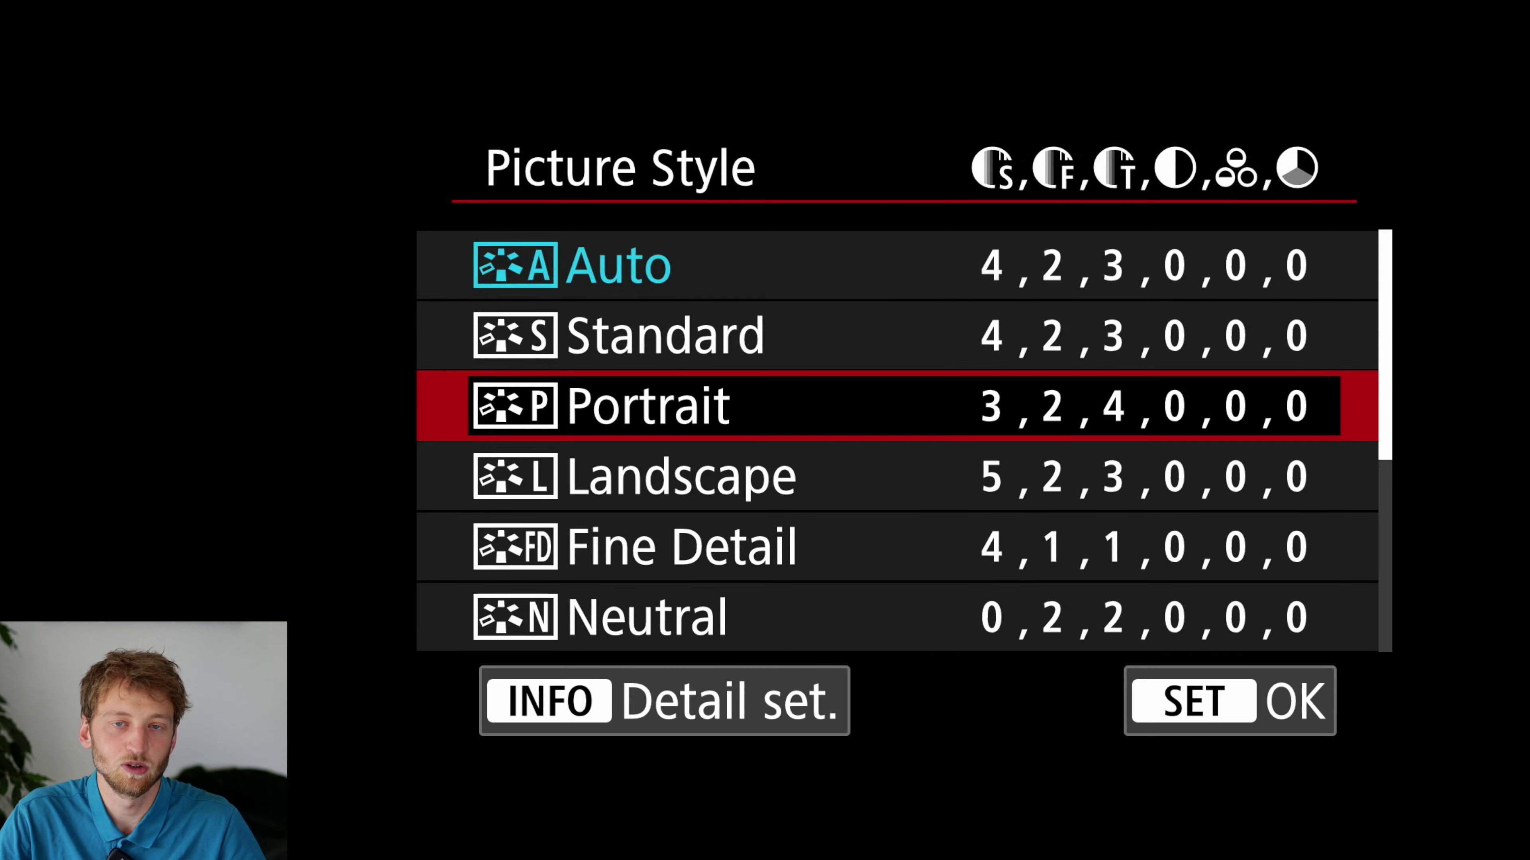
pyautogui.press('Return')
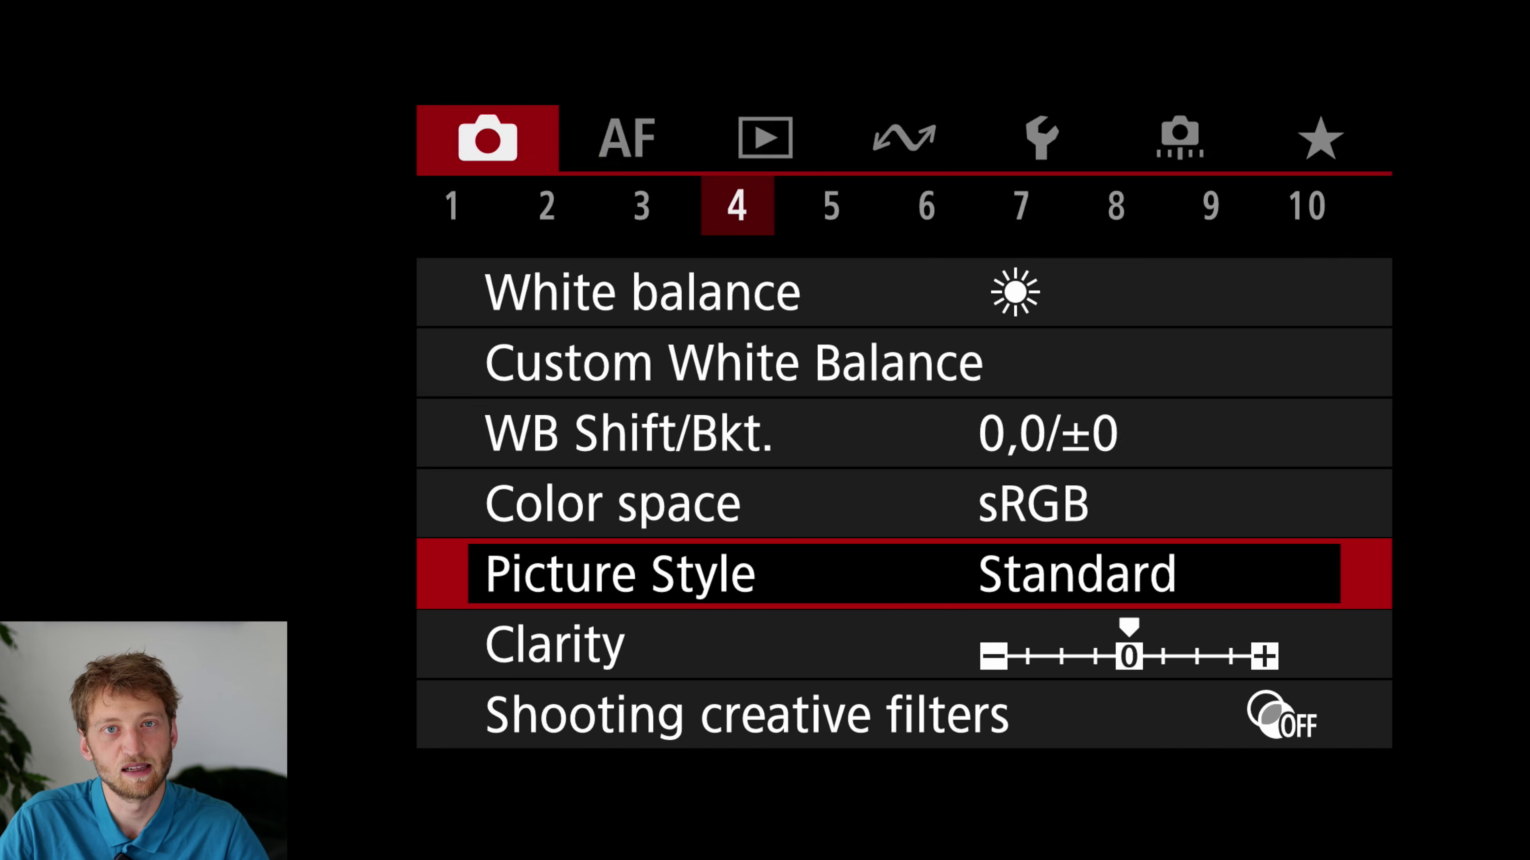
pyautogui.press('Right')
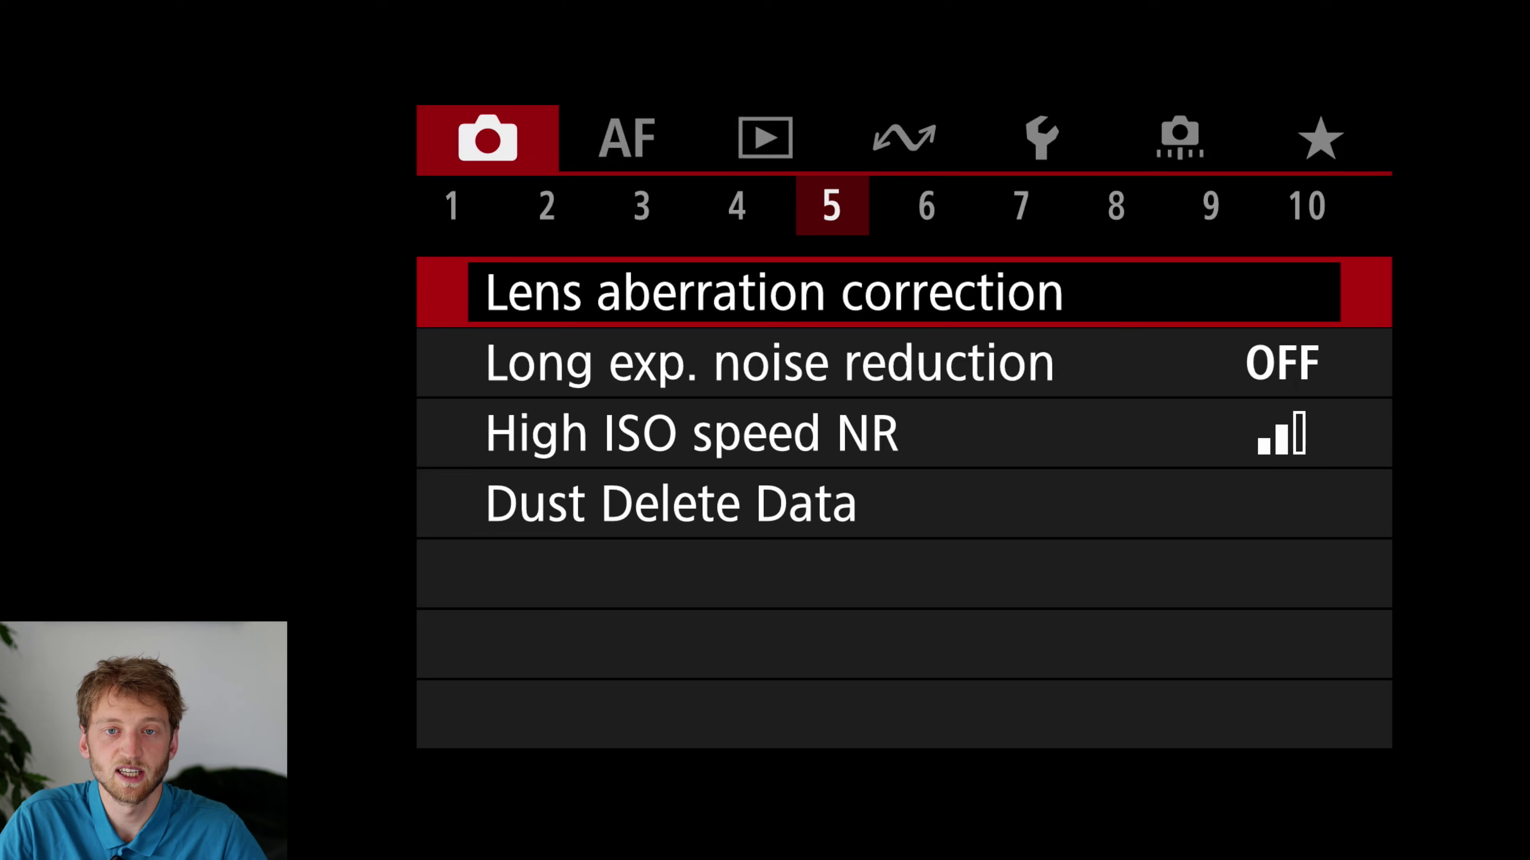
# Disable peripheral illumination correction and the Digital Lens Optimizer.
pyautogui.press('Return')
pyautogui.press('Return')
pyautogui.press('Down')
pyautogui.press('Return')
pyautogui.press('Down')
pyautogui.press('Down')
pyautogui.press('Return')
pyautogui.press('Up')
pyautogui.press('Return')
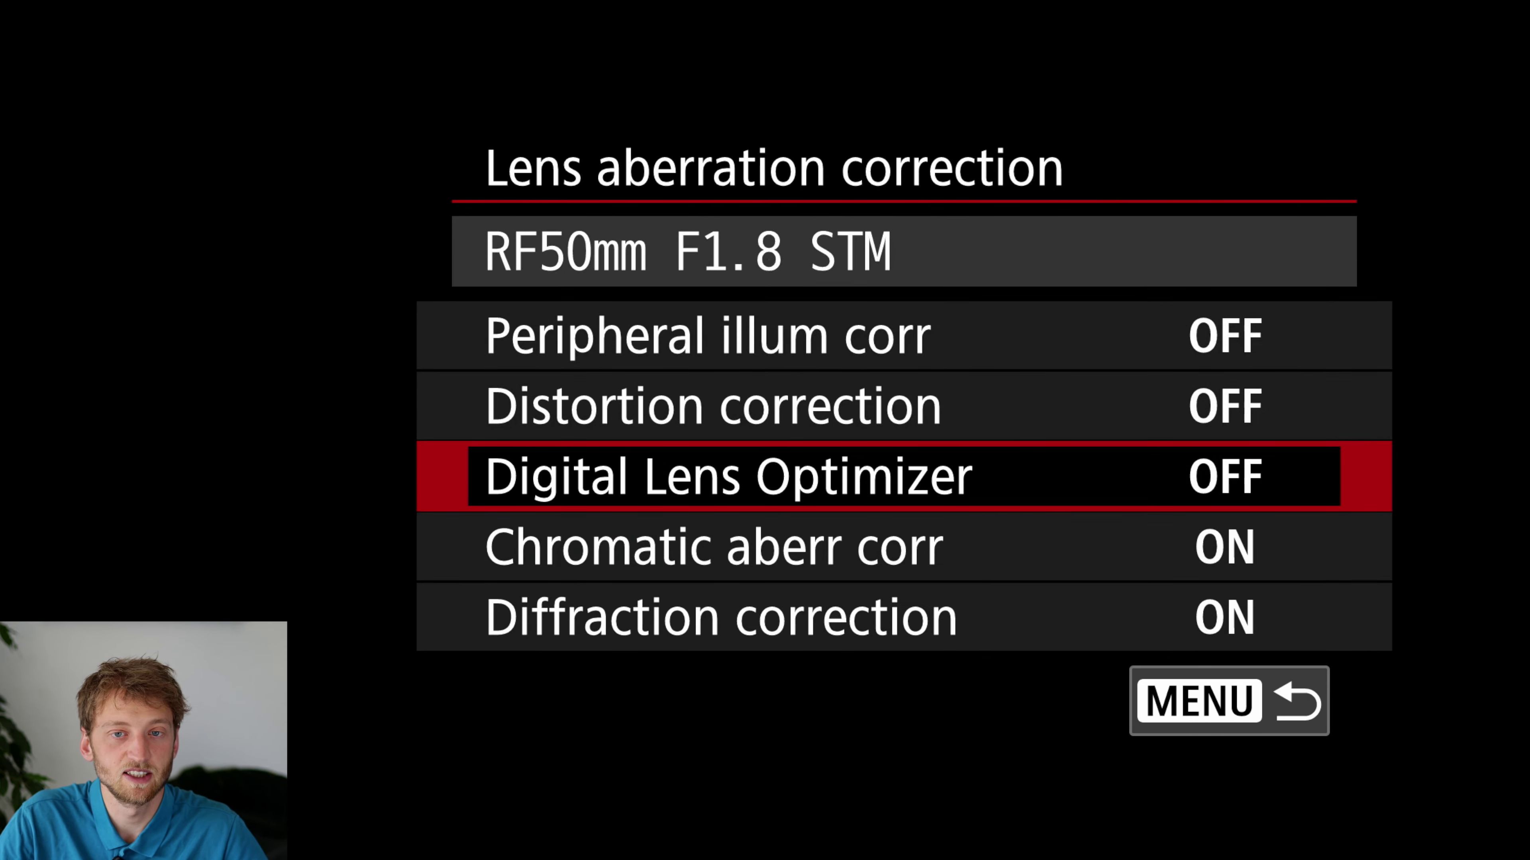
pyautogui.press('Down')
# Disable chromatic aberration correction and diffraction correction.
pyautogui.press('Return')
pyautogui.press('Down')
pyautogui.press('Return')
pyautogui.press('Down')
pyautogui.press('Return')
pyautogui.press('Down')
pyautogui.press('Return')
pyautogui.press('Down')
pyautogui.press('Down')
pyautogui.press('Down')
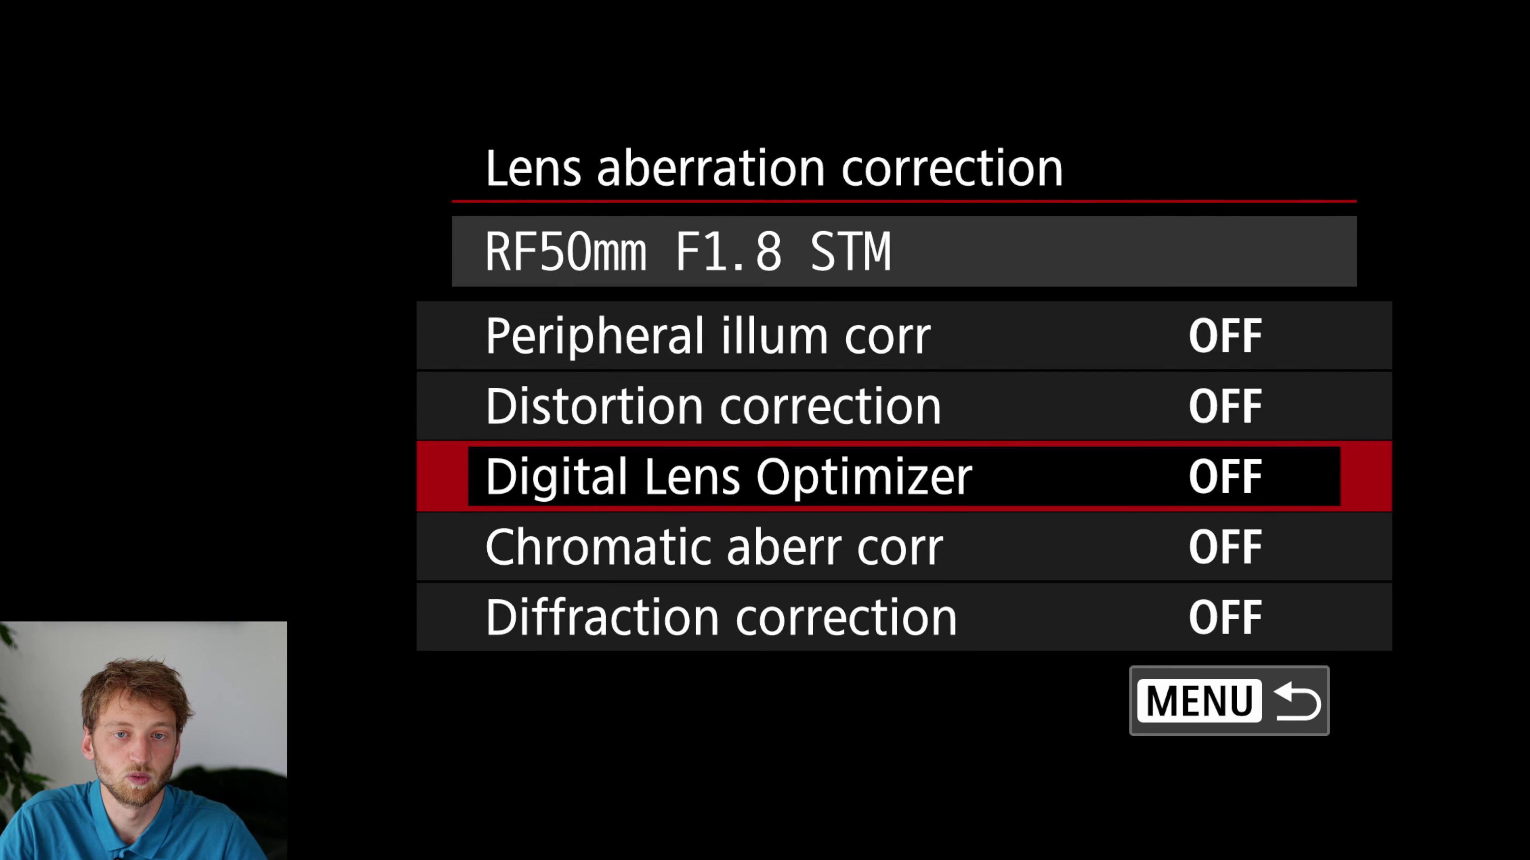
pyautogui.press('Escape')
# Set High ISO speed NR to Disable.
pyautogui.press('Down')
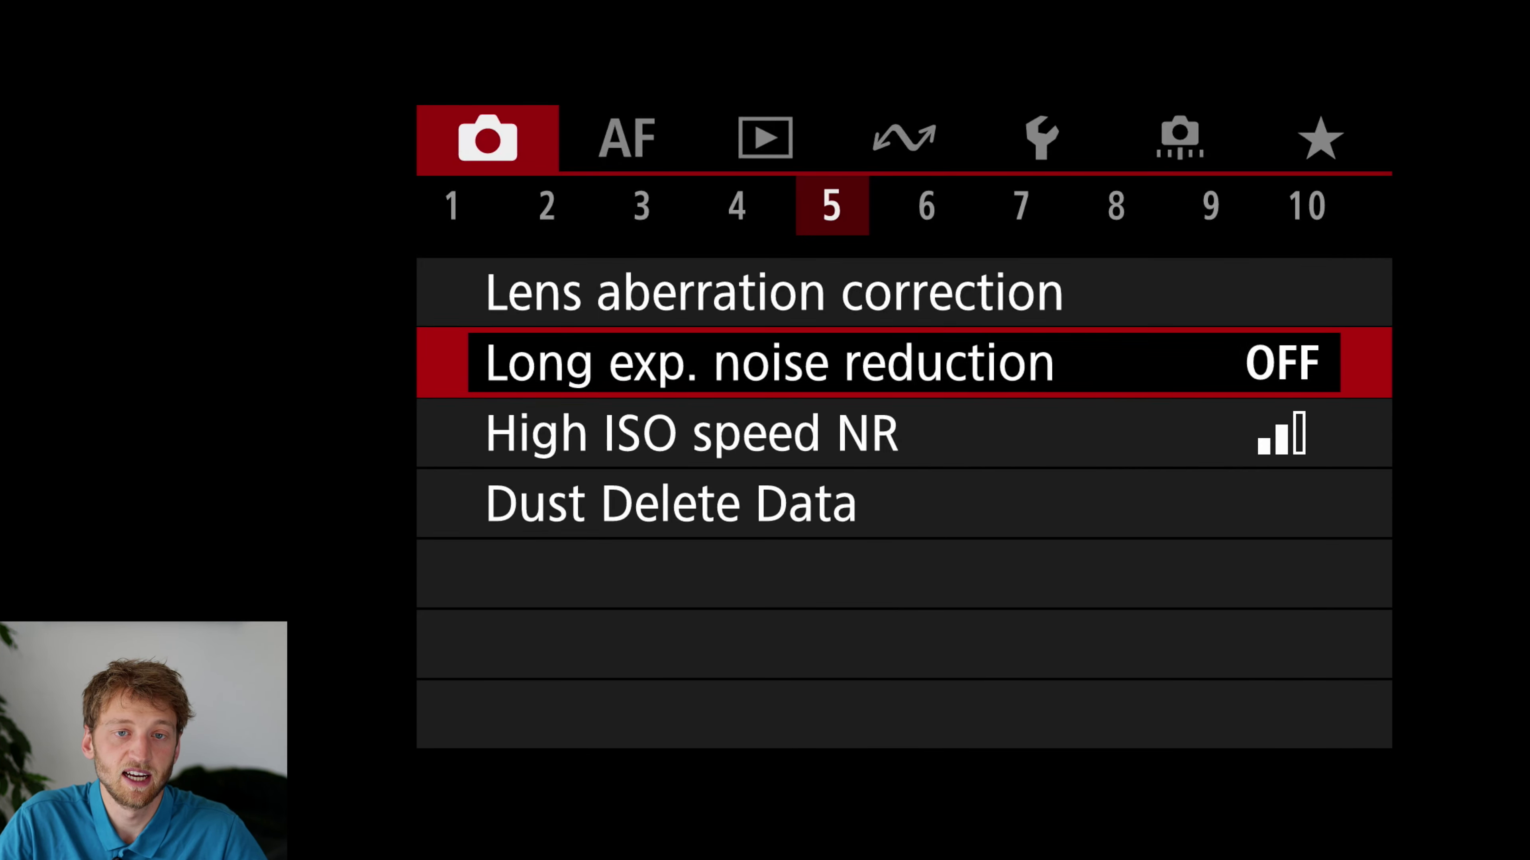
pyautogui.press('Down')
pyautogui.press('Return')
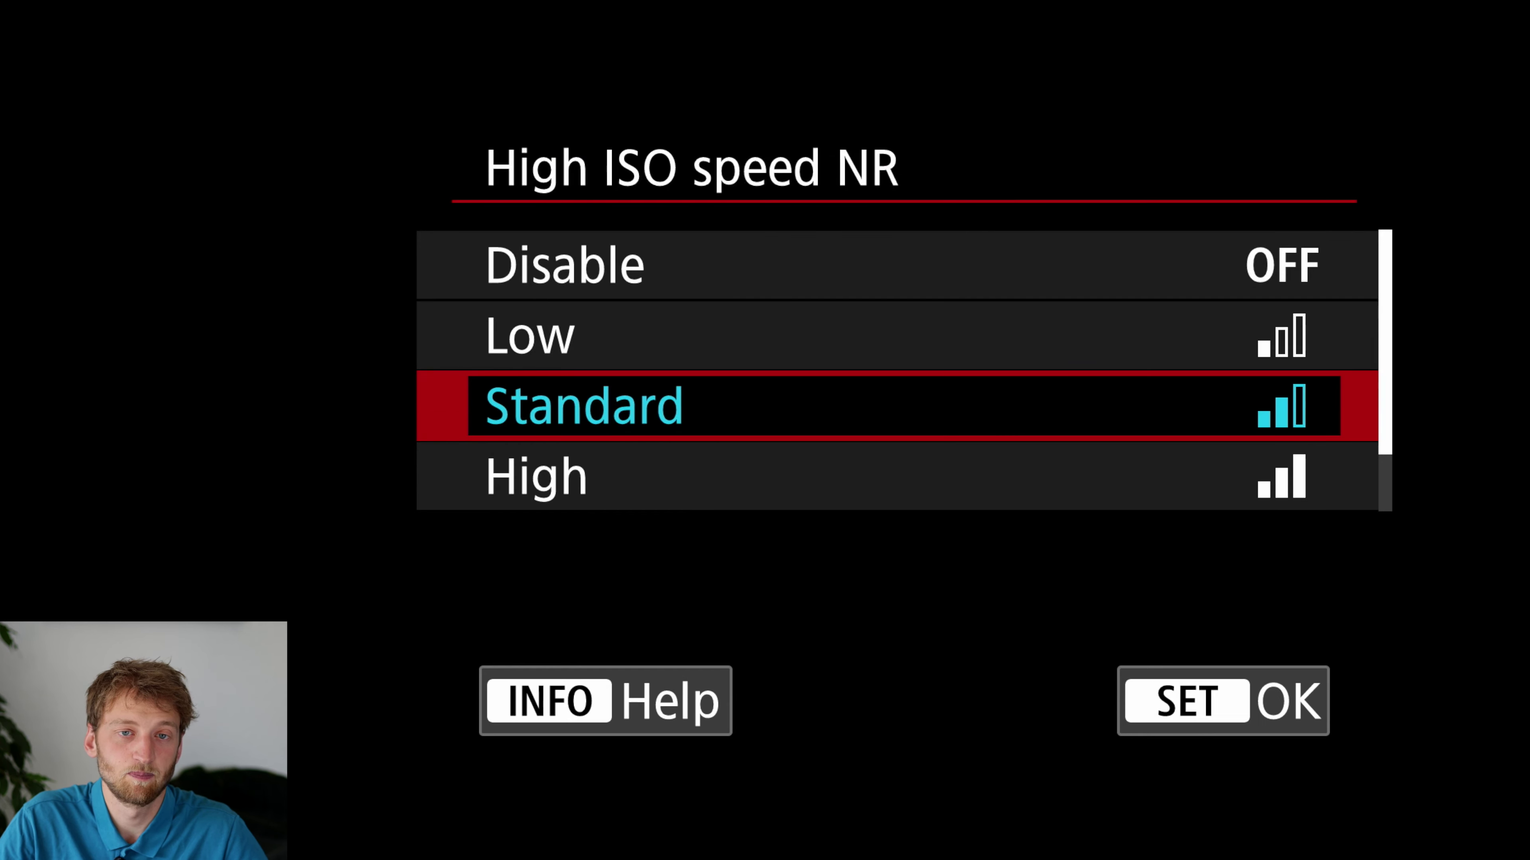
pyautogui.press('Up')
pyautogui.press('Up')
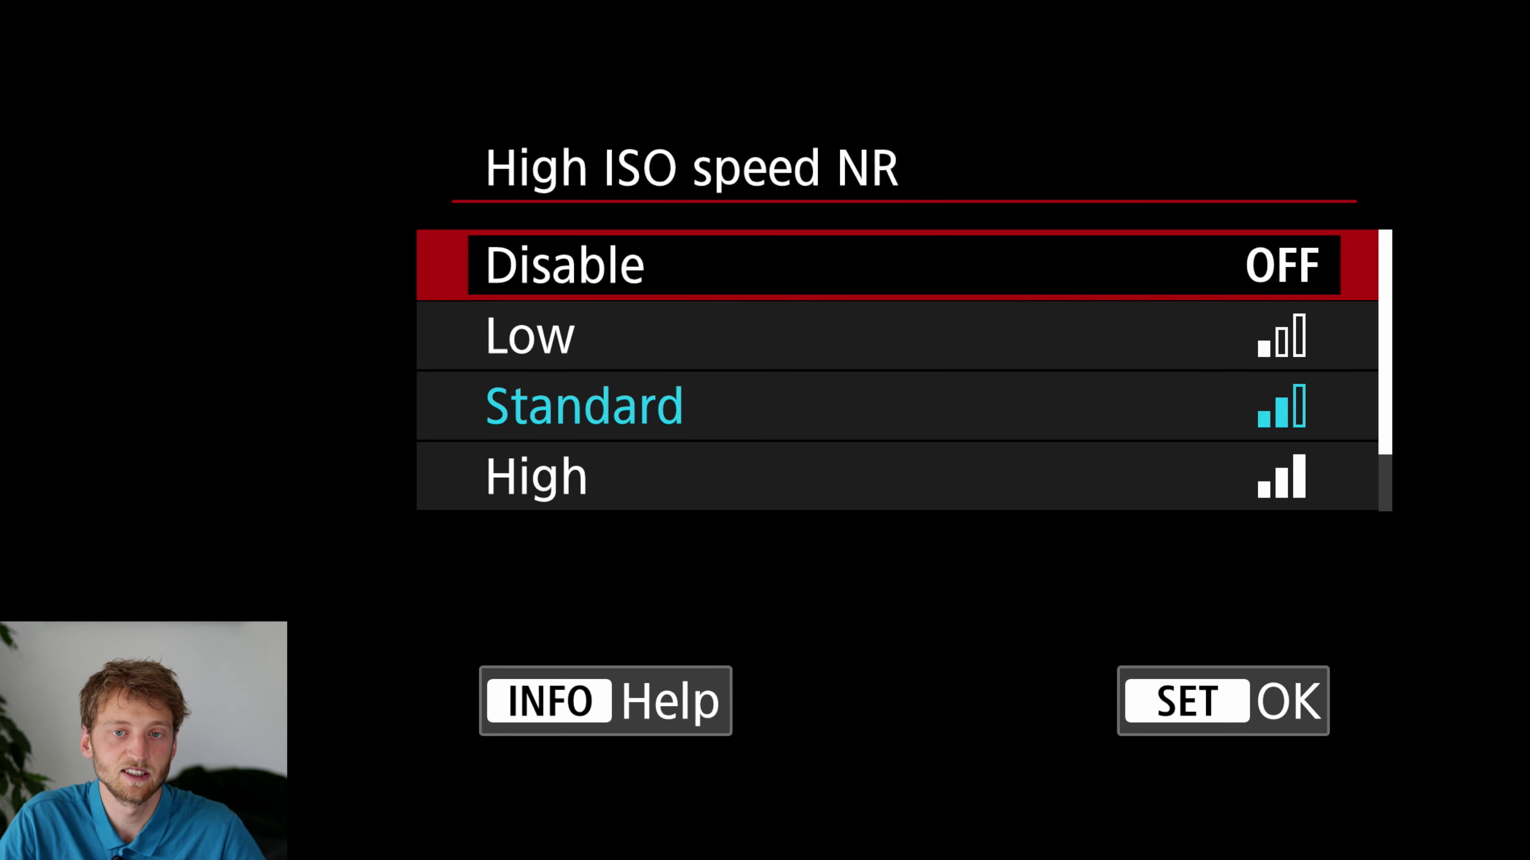
pyautogui.press('Return')
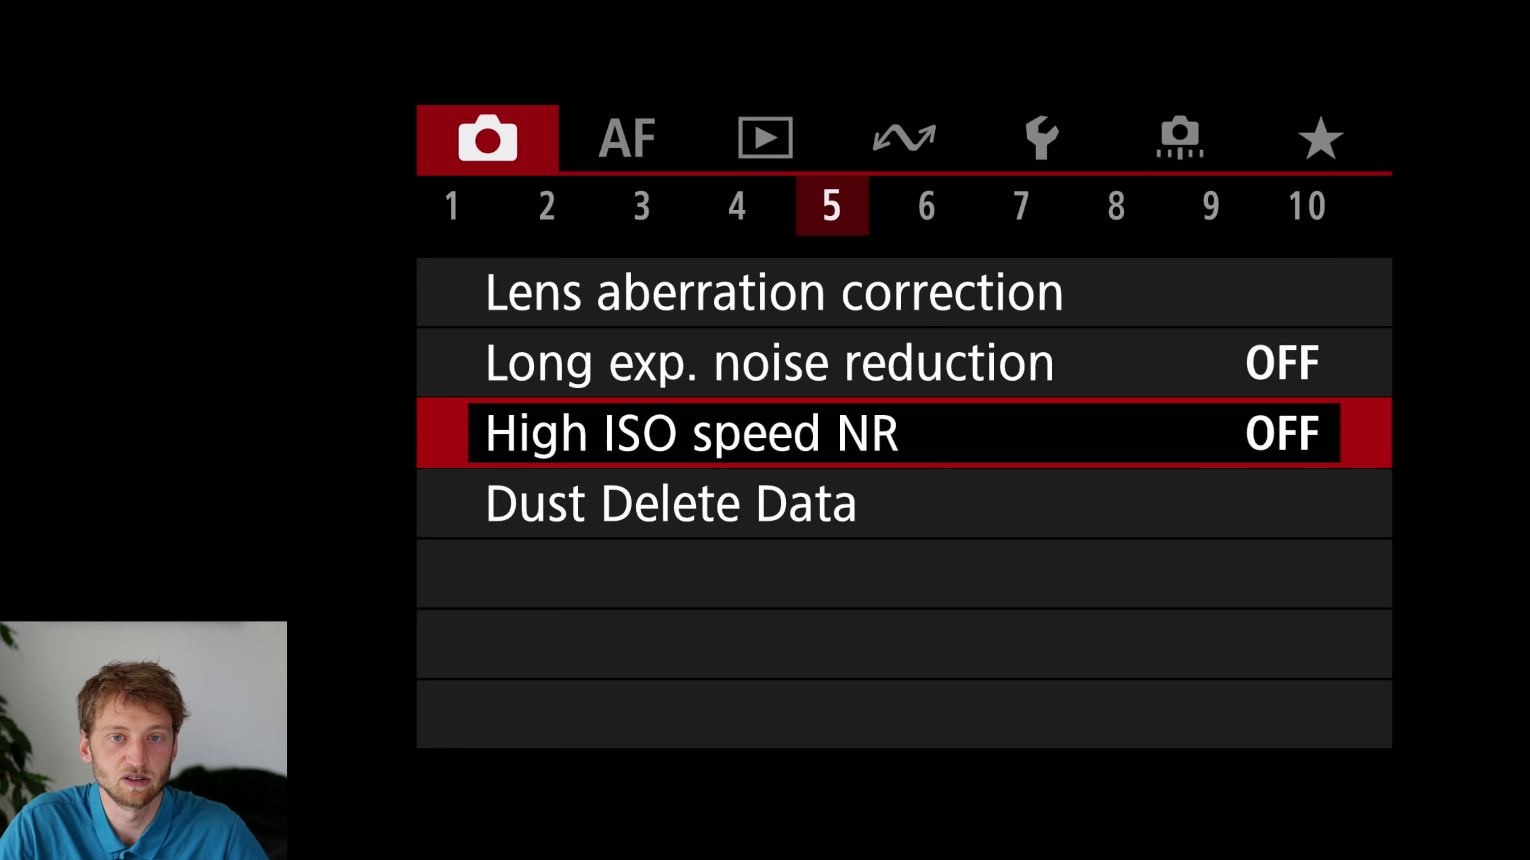
pyautogui.press('Right')
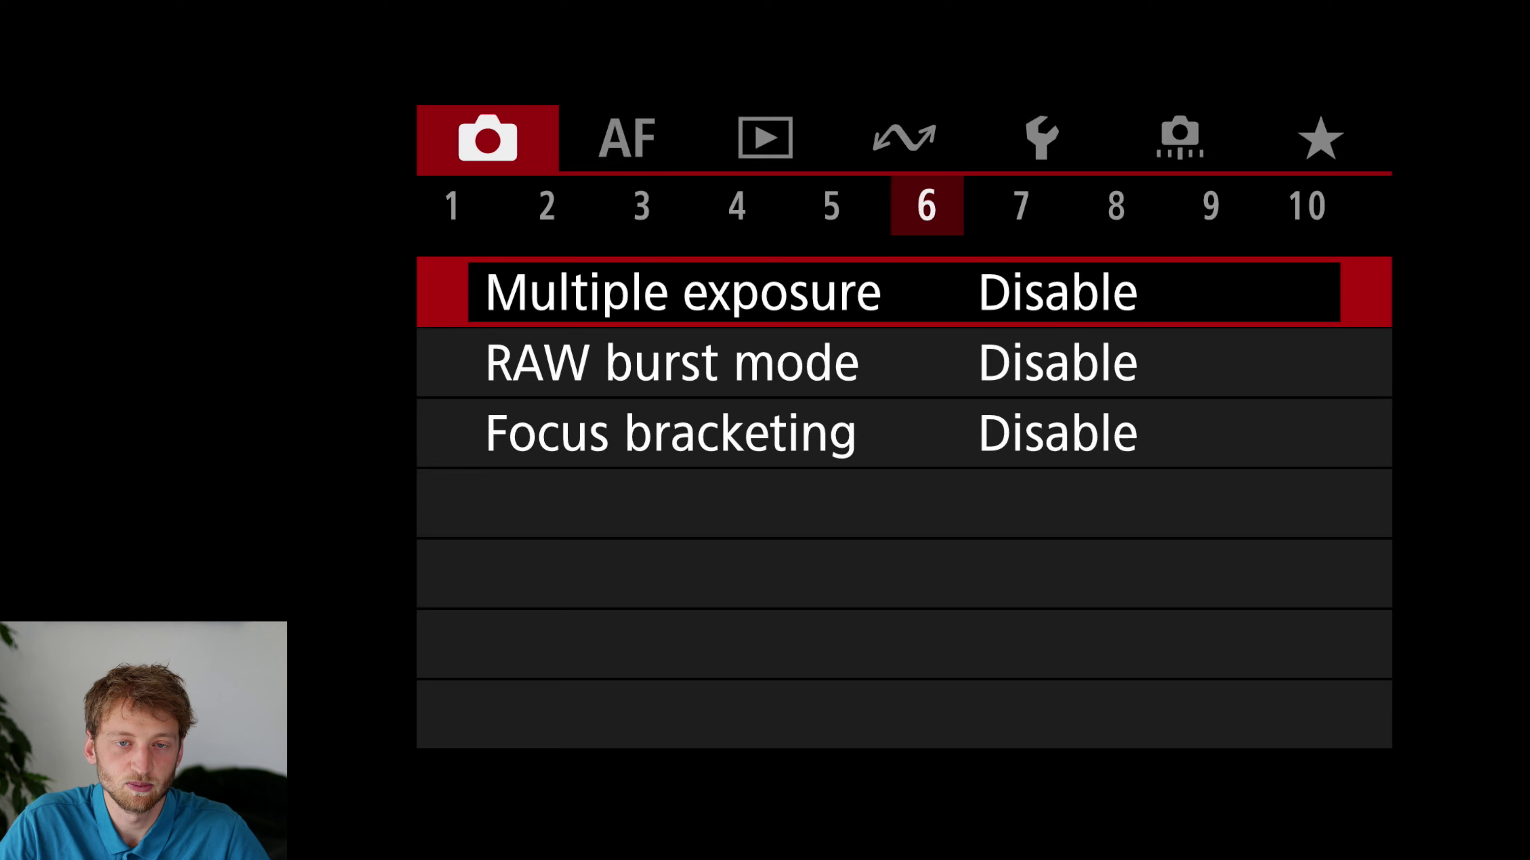
# On shooting page 7, change Drive mode from Single shooting to High speed continuous +.
pyautogui.press('Right')
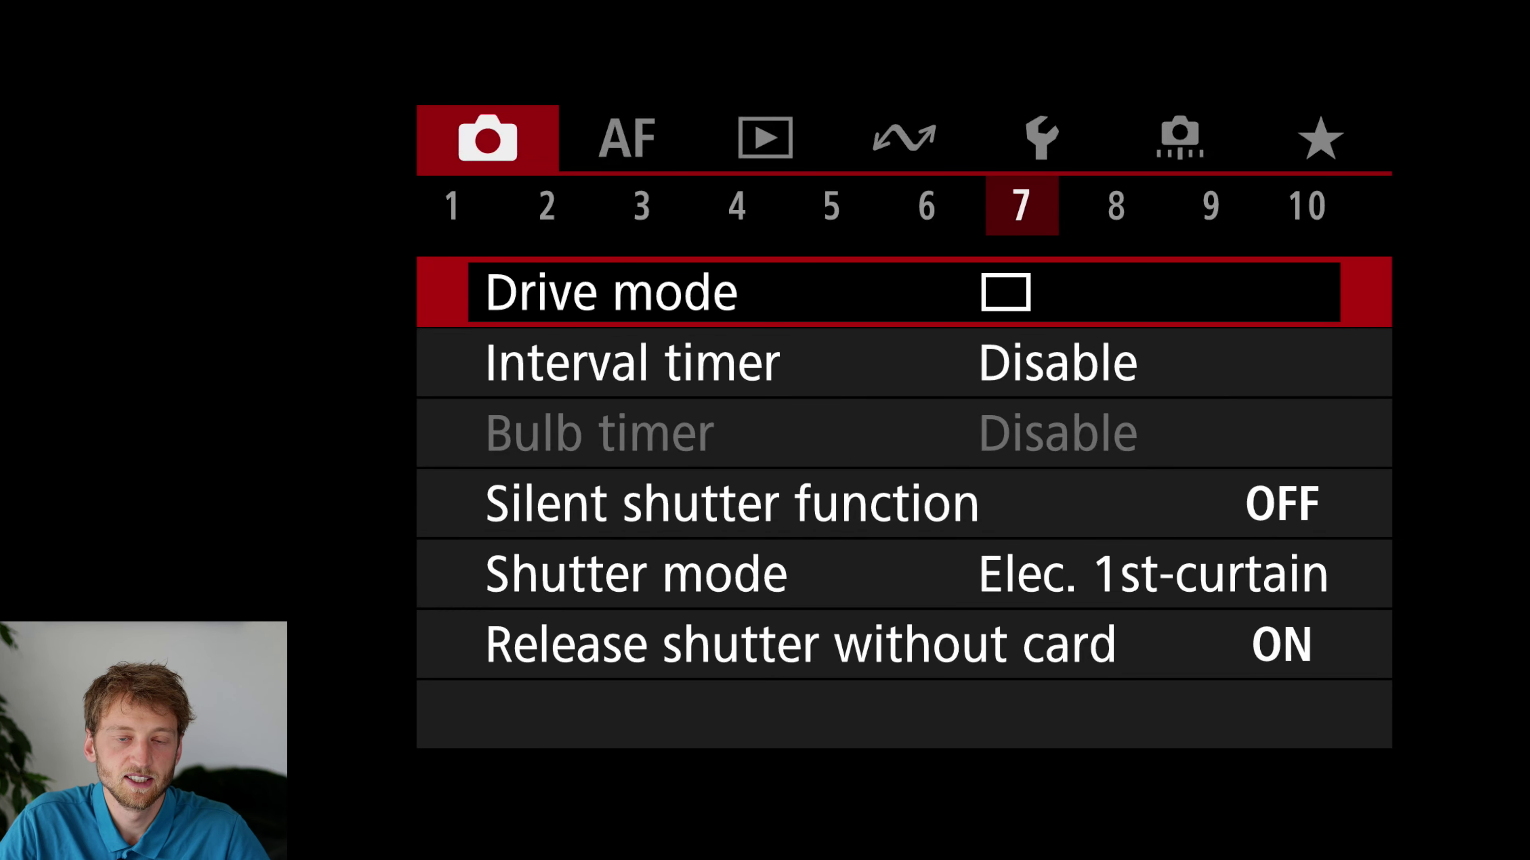
pyautogui.press('Return')
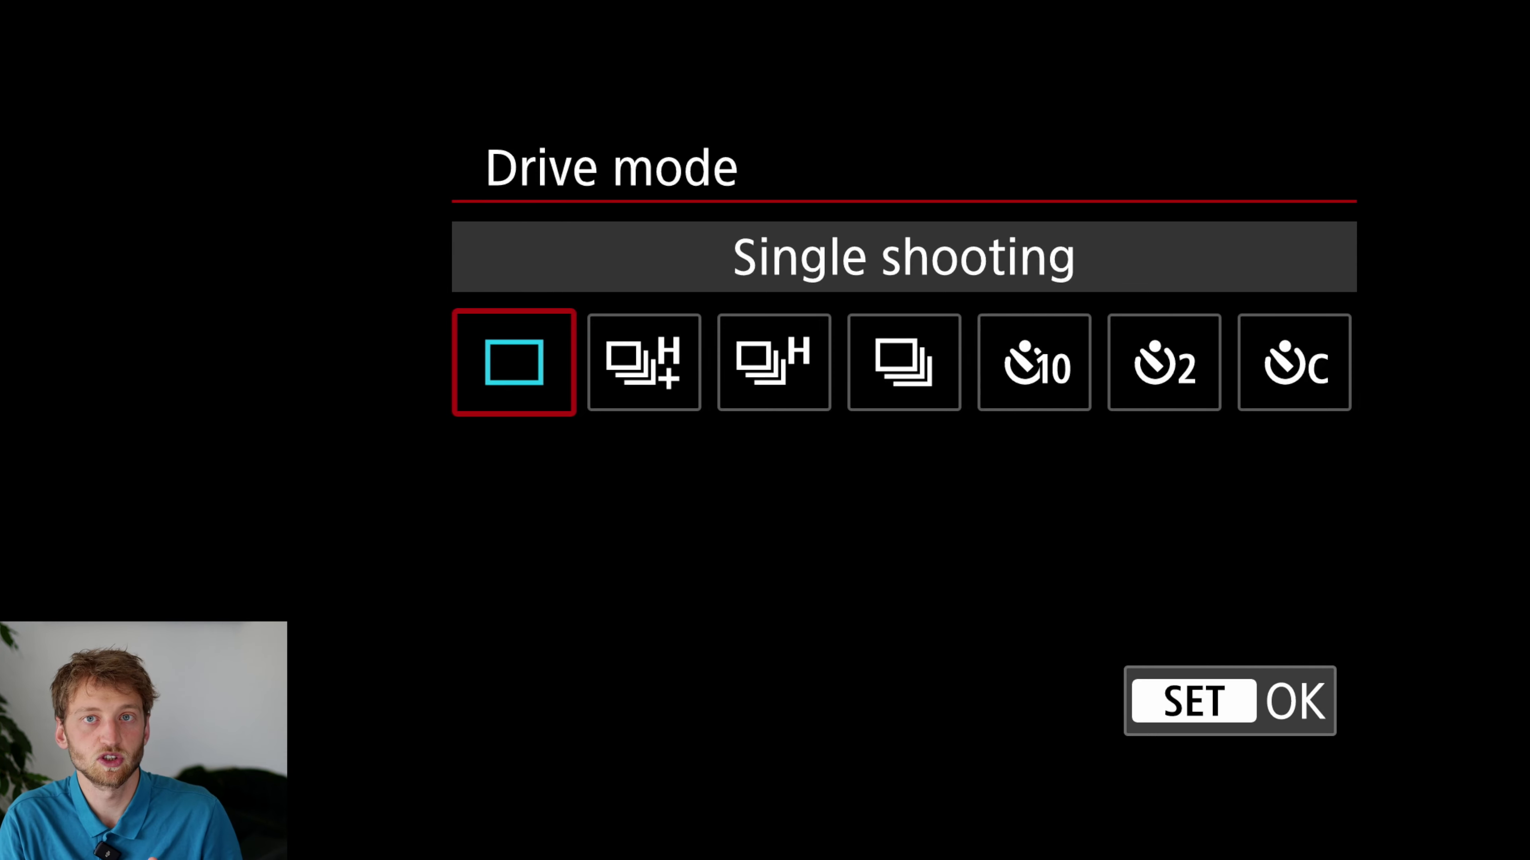
pyautogui.press('Right')
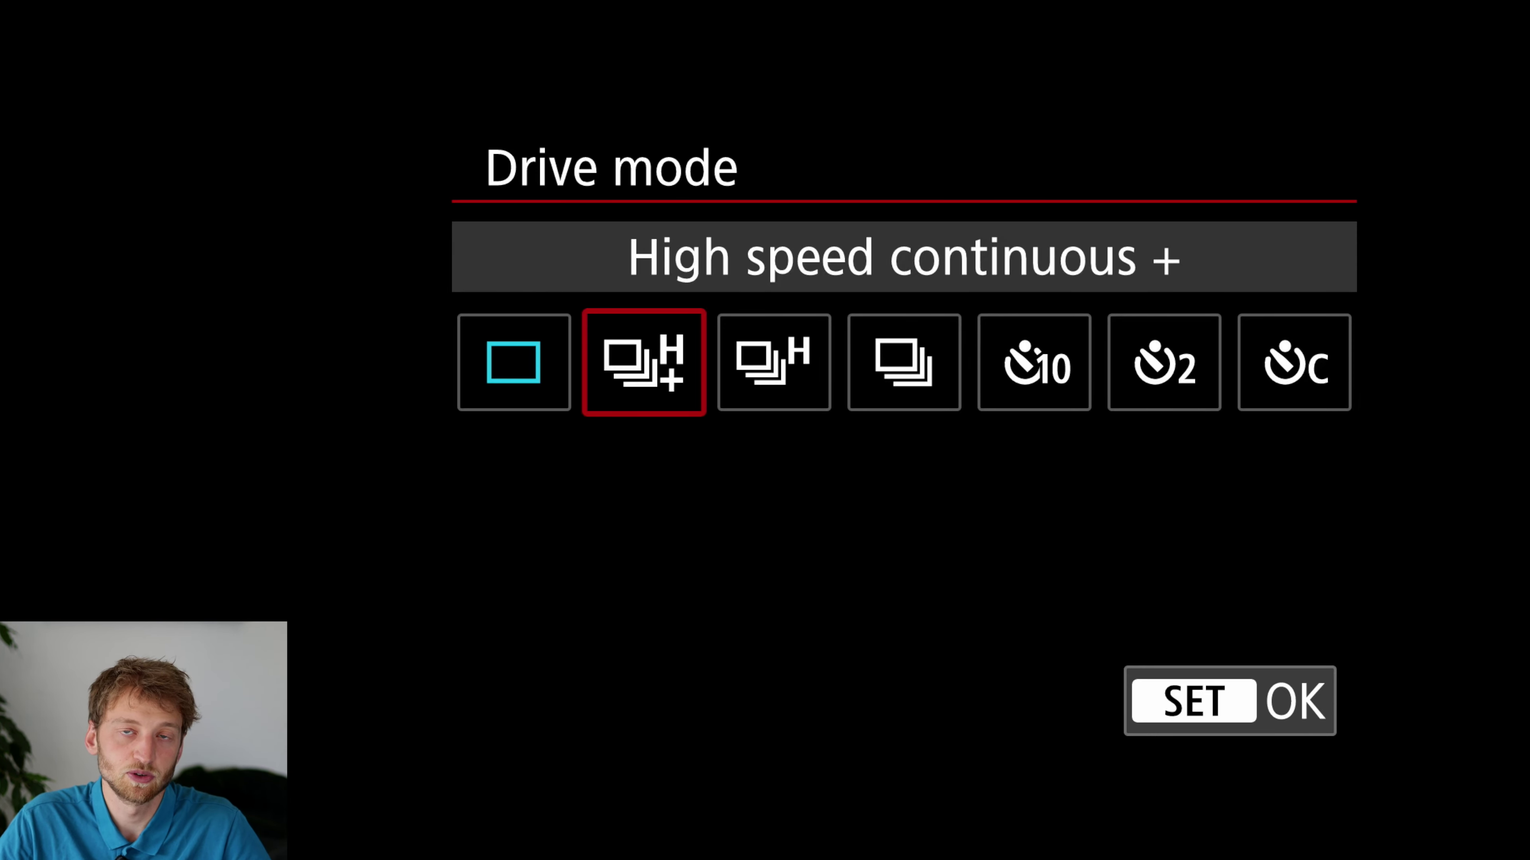
pyautogui.press('Return')
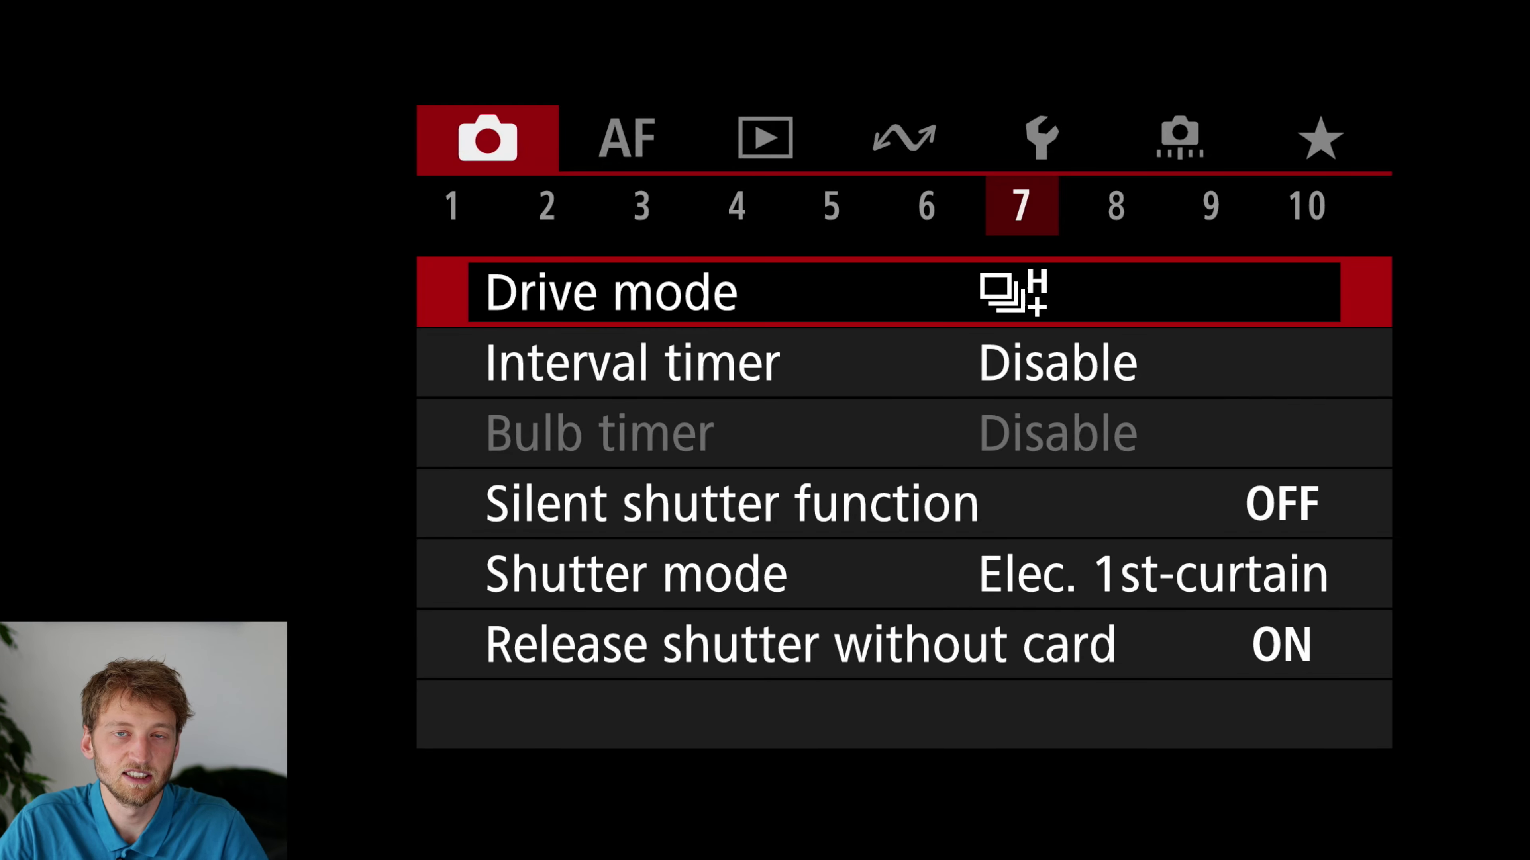
pyautogui.press('Return')
pyautogui.press('Right')
pyautogui.press('Left')
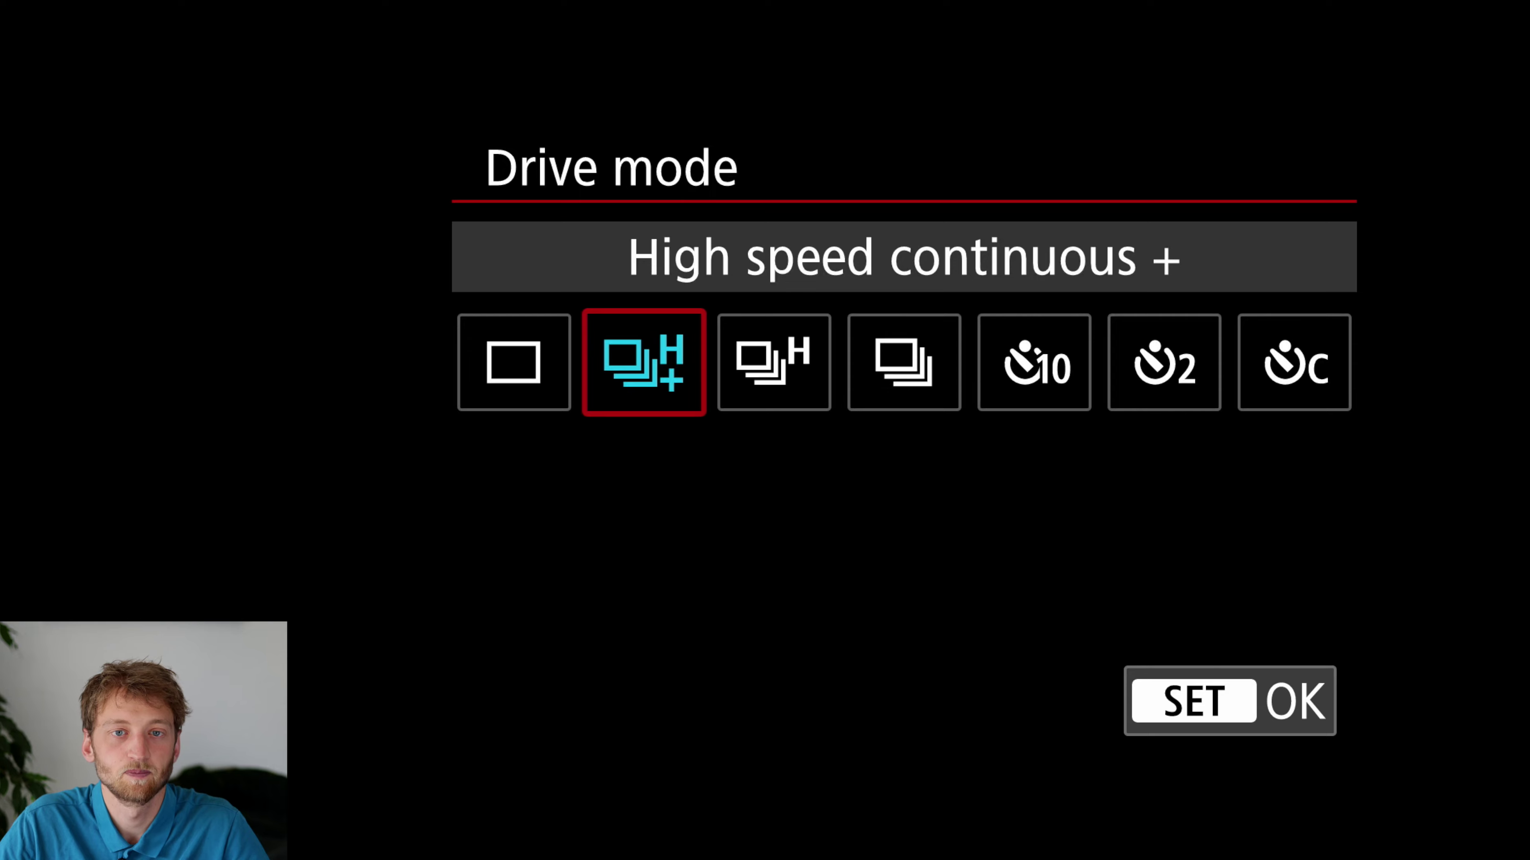
pyautogui.press('Return')
pyautogui.press('Down')
pyautogui.press('Down')
pyautogui.press('Down')
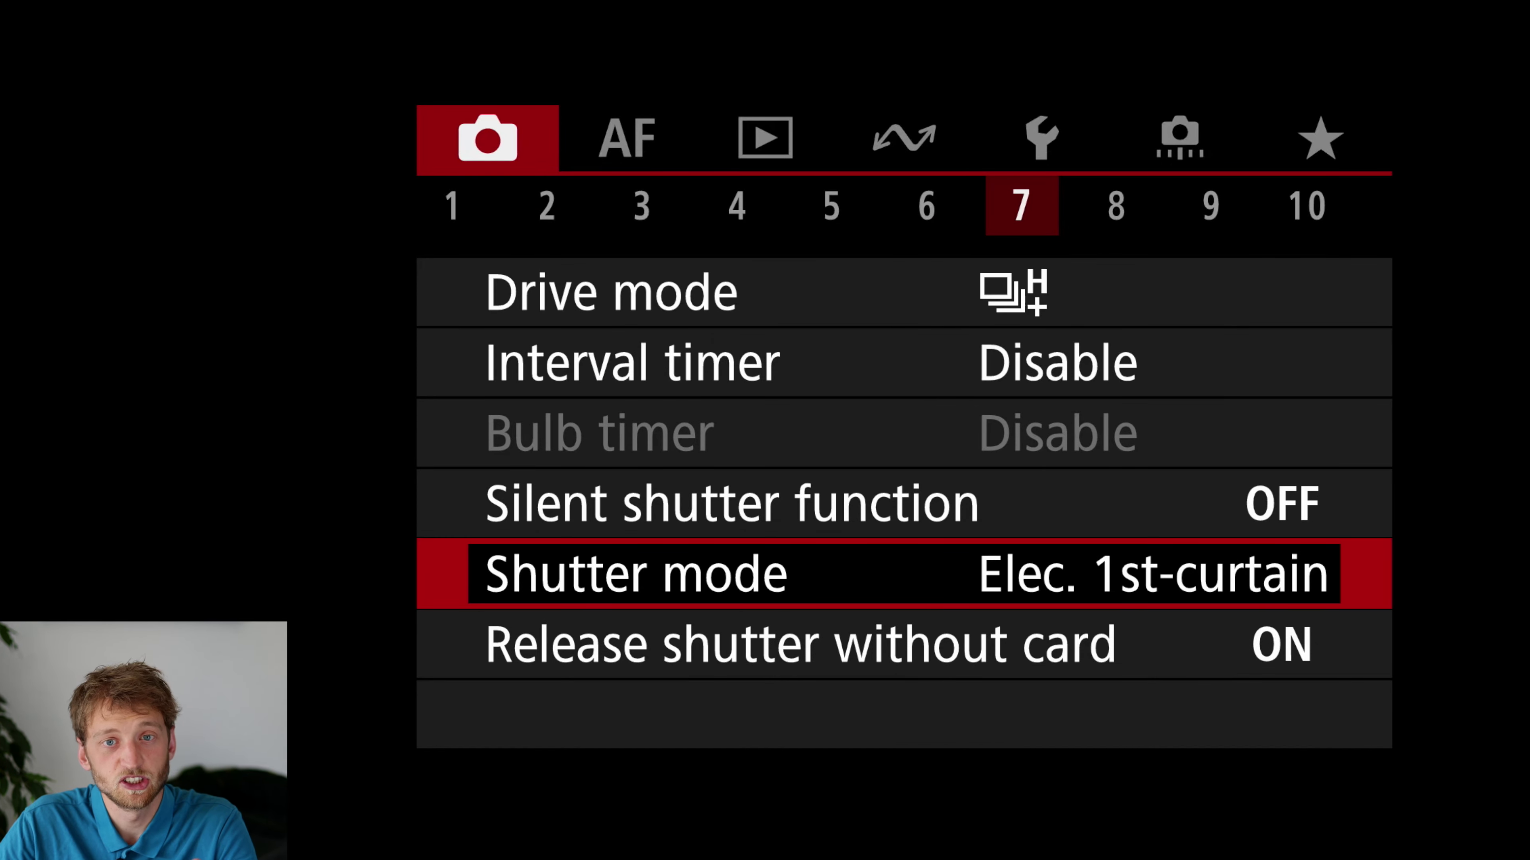
# Set Shutter mode to Electronic.
pyautogui.press('Return')
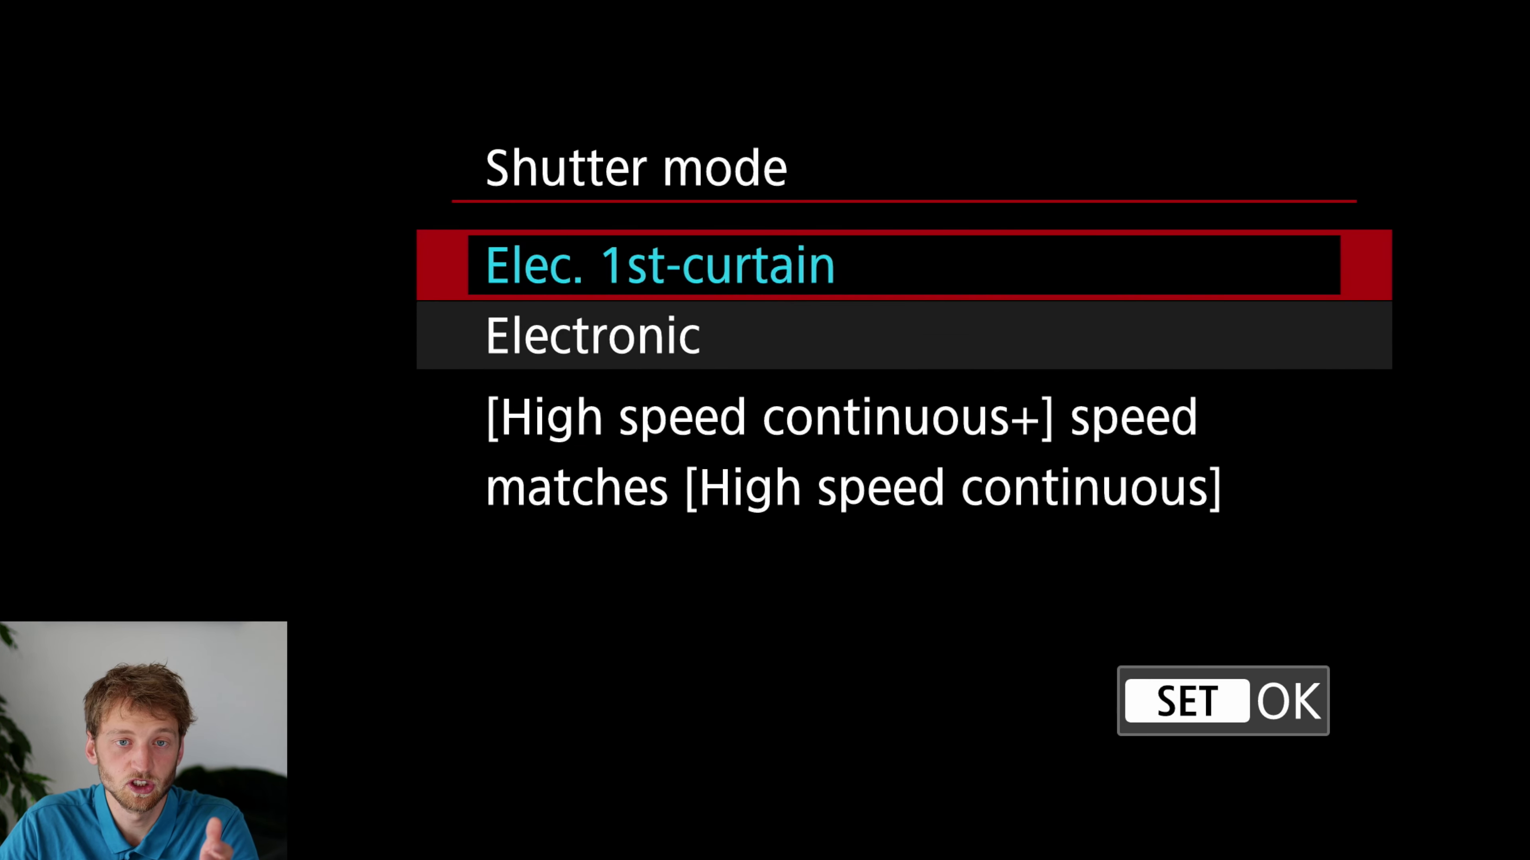
pyautogui.press('Down')
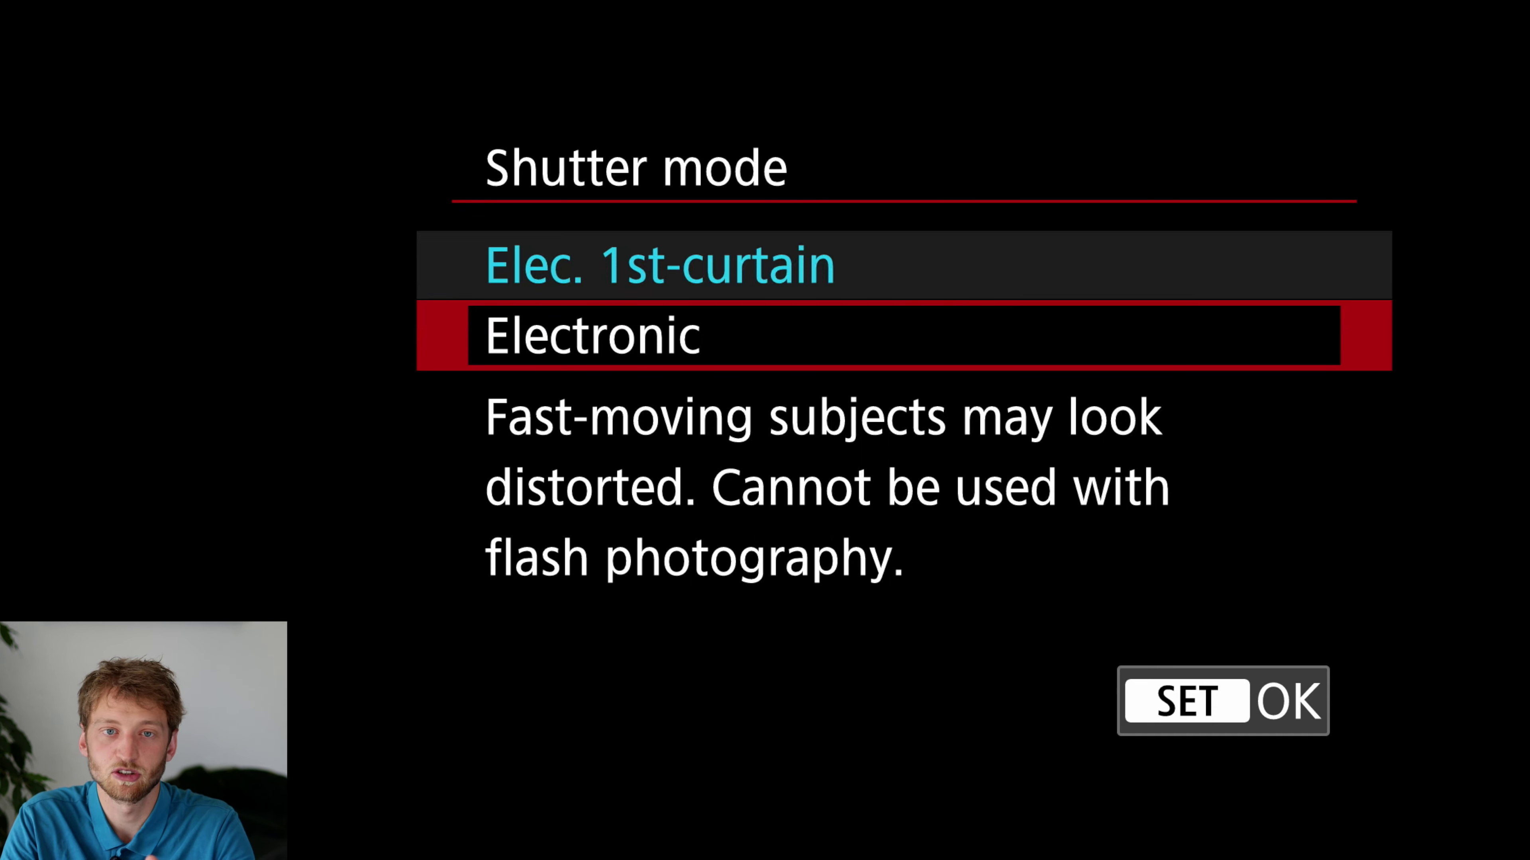
pyautogui.press('Up')
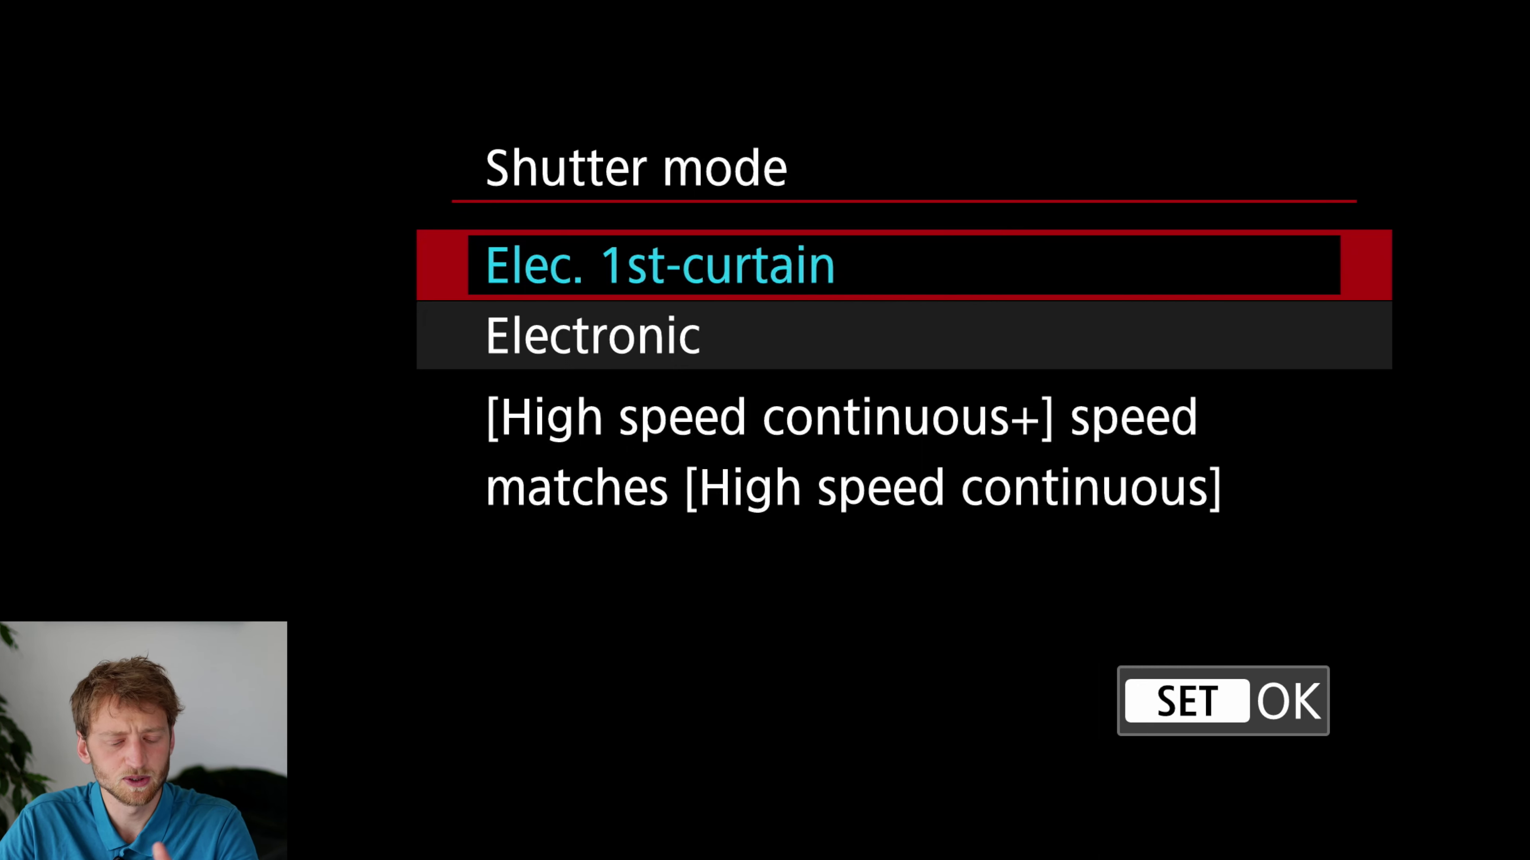
pyautogui.press('Down')
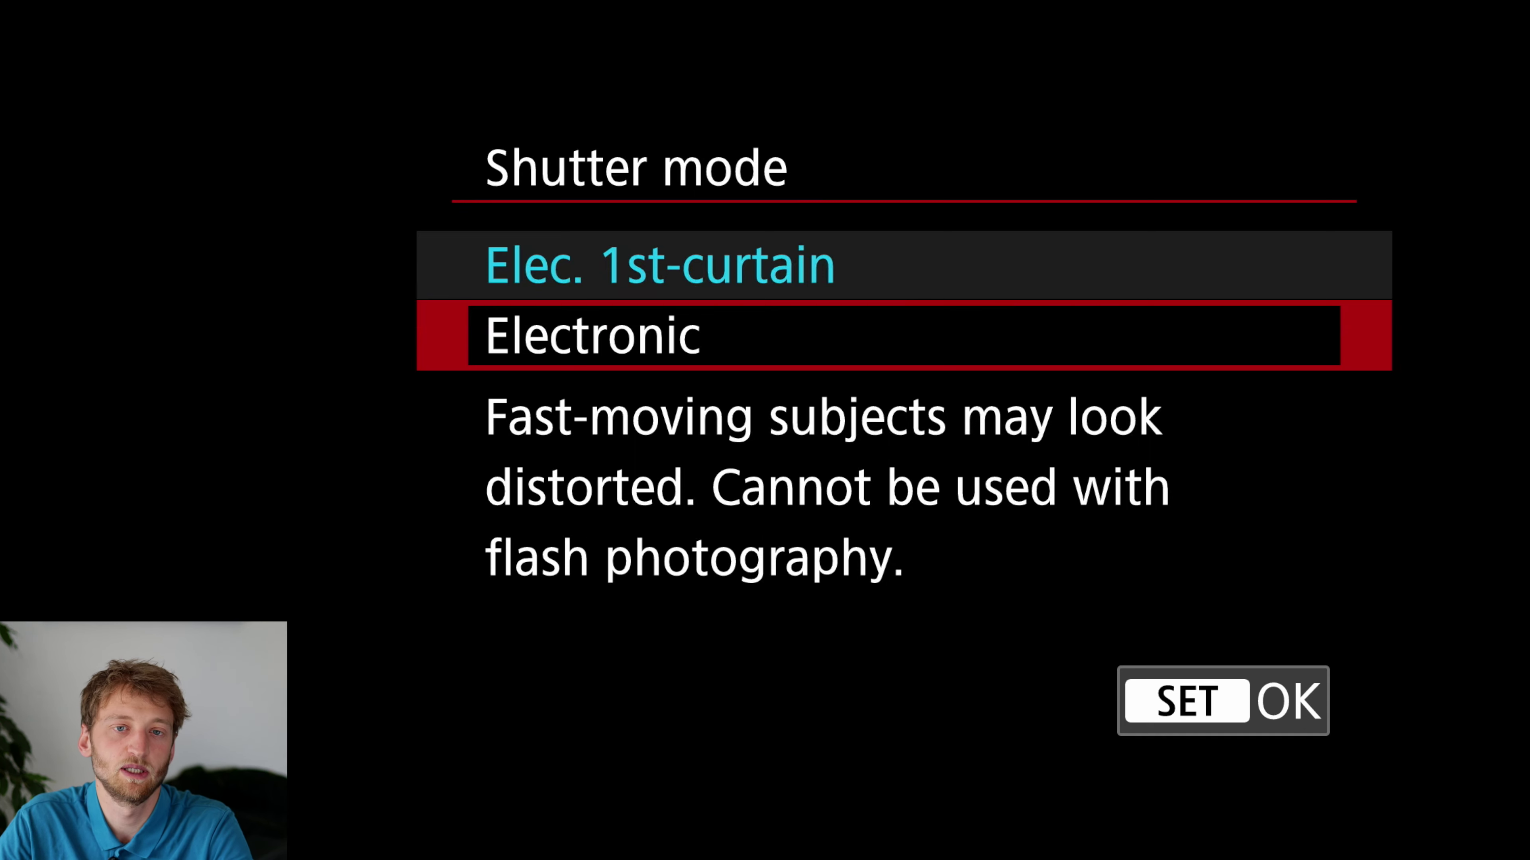
pyautogui.press('Return')
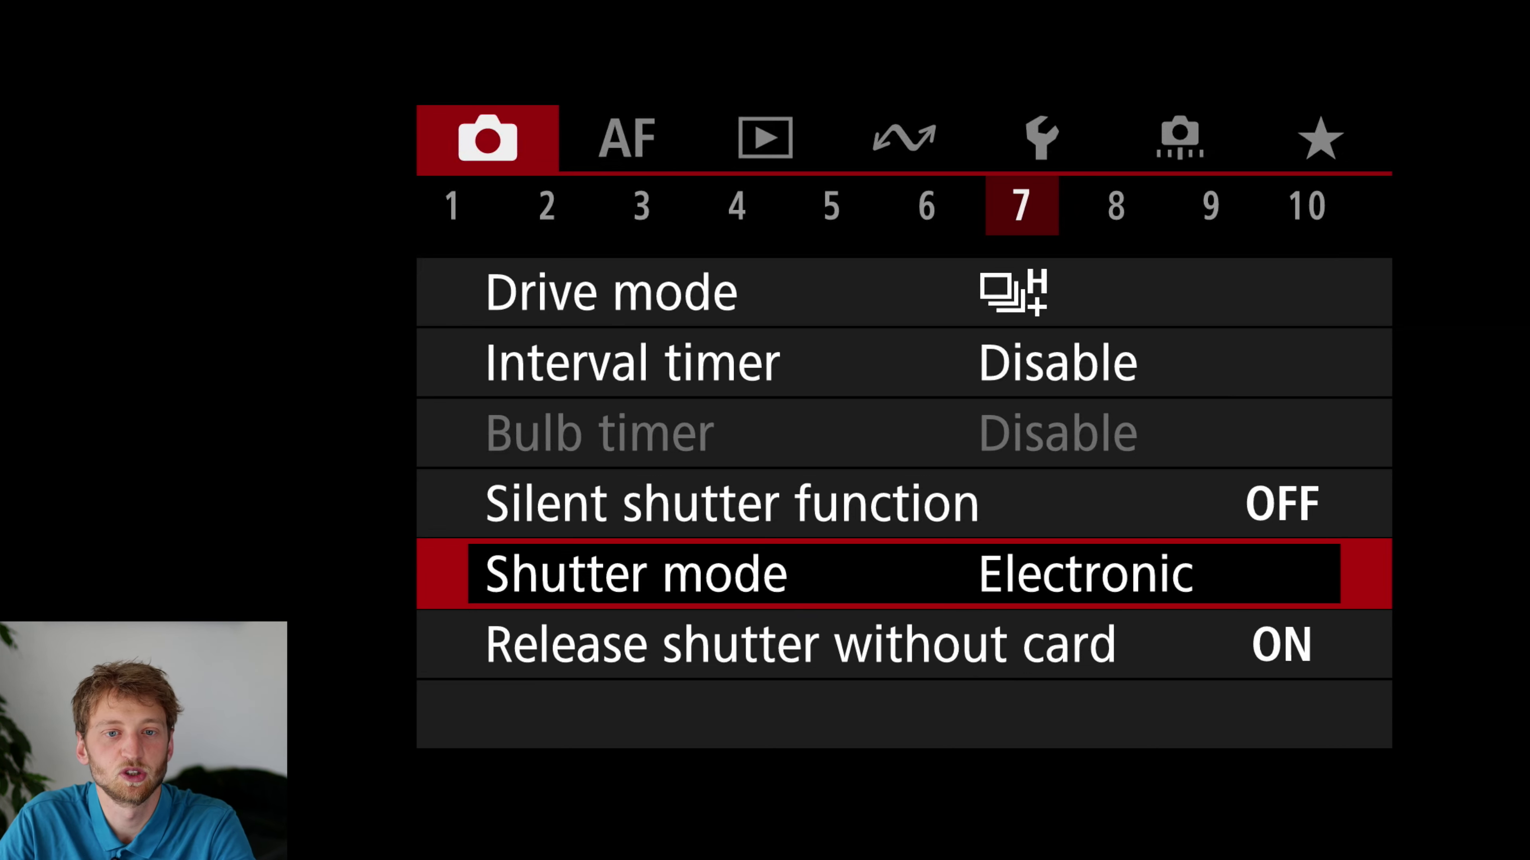
# Open Release shutter without card and highlight Disable.
pyautogui.press('Down')
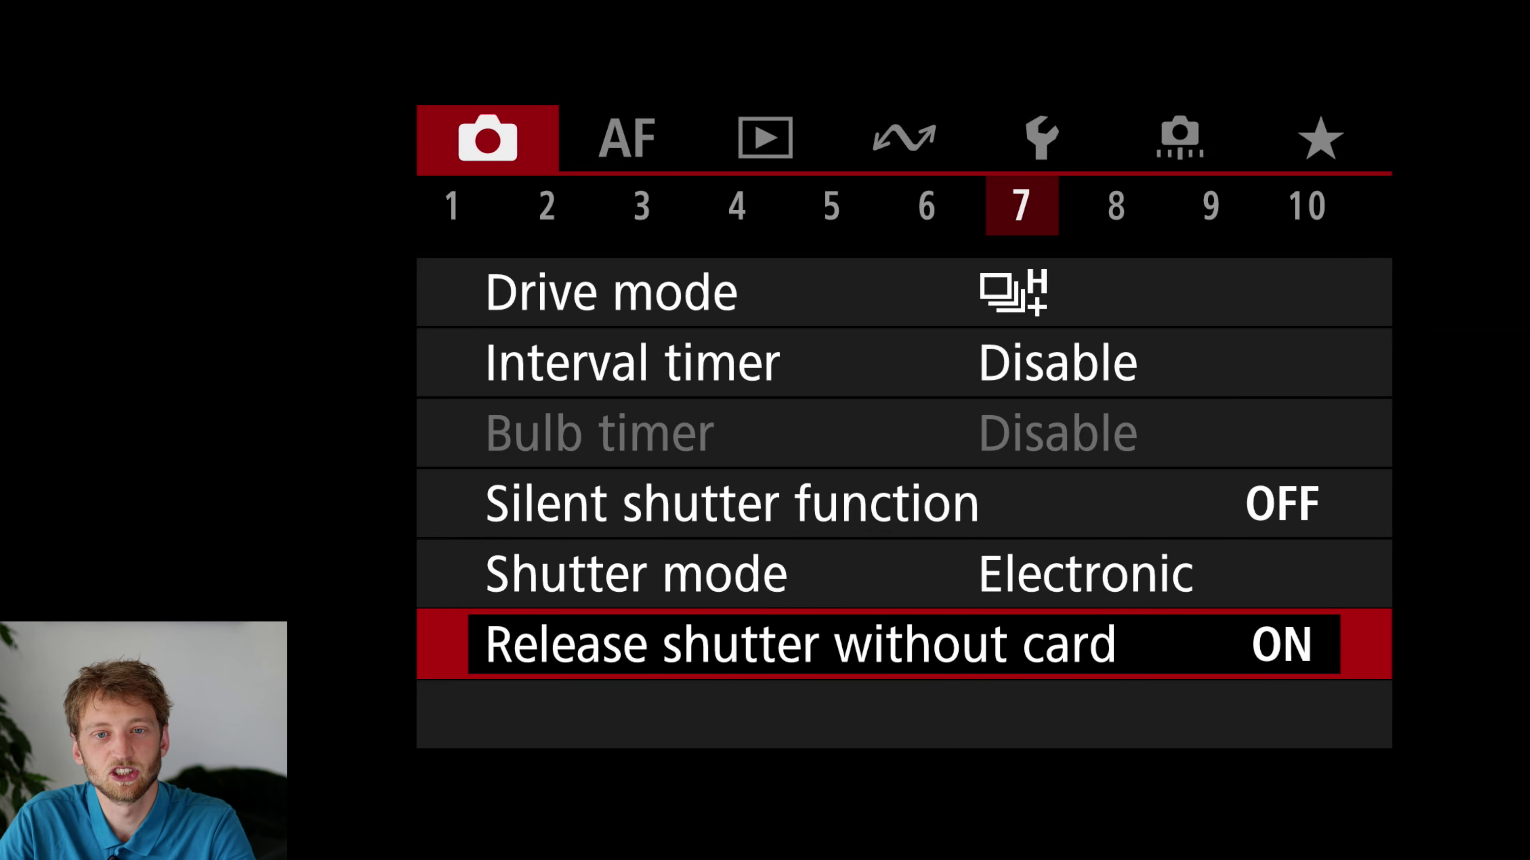
pyautogui.press('Return')
pyautogui.press('Down')
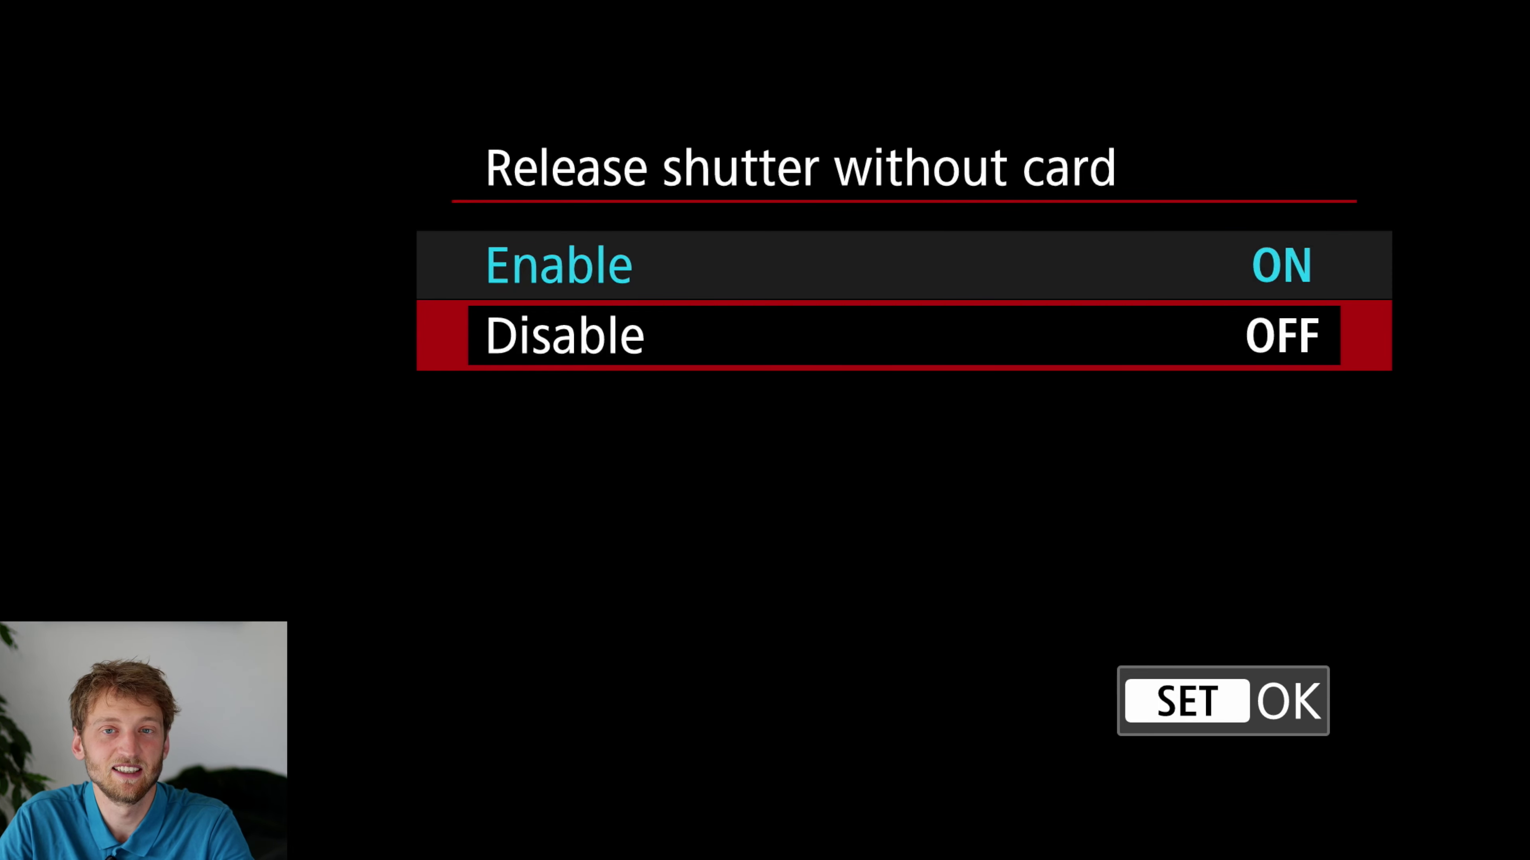
# Confirm Disable for Release shutter without card and move to shooting page 8.
pyautogui.press('Return')
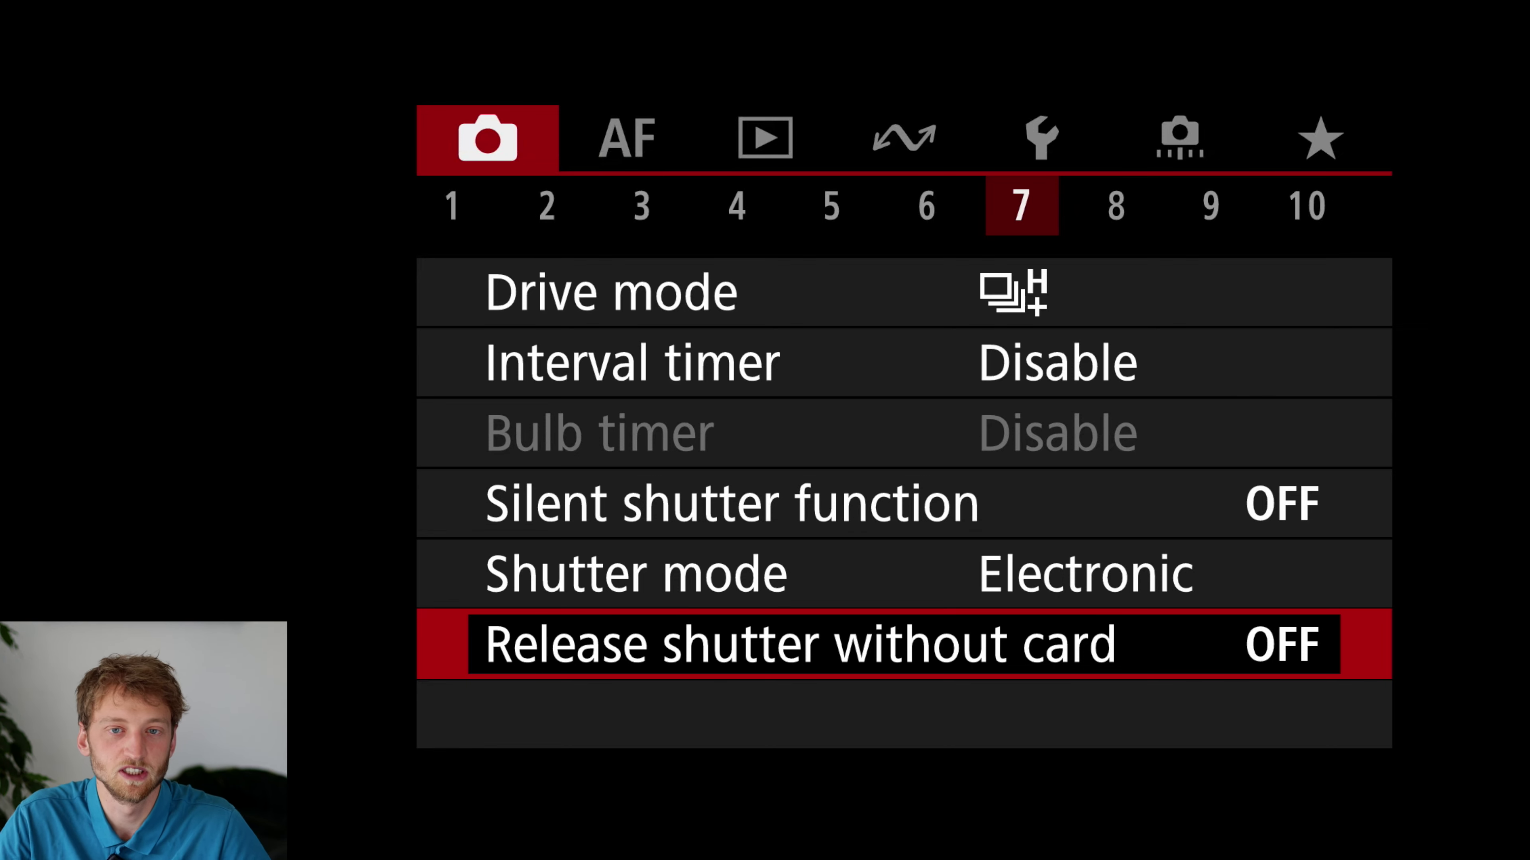
pyautogui.press('Right')
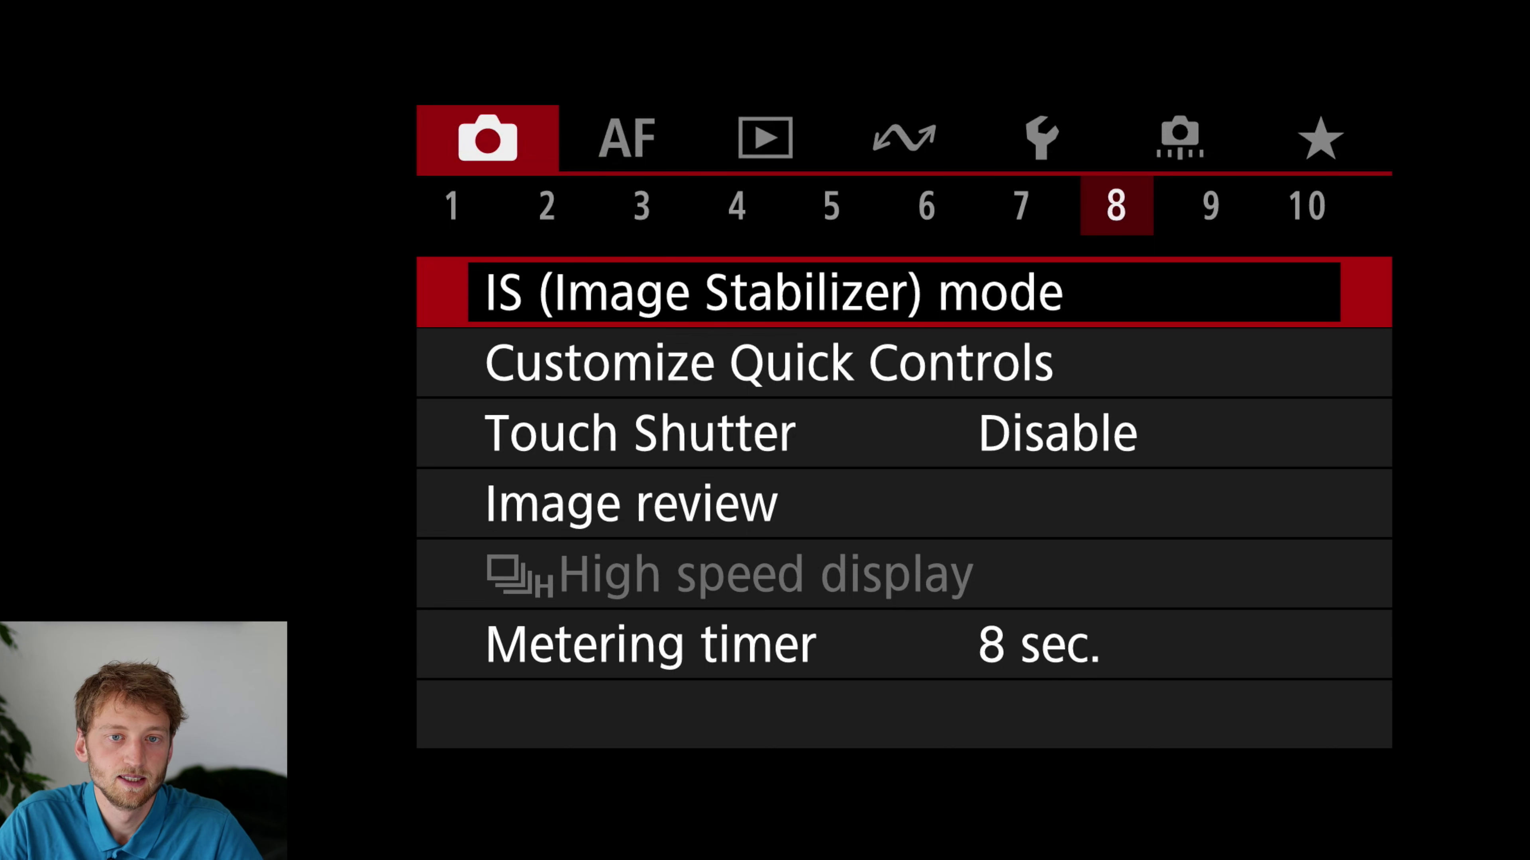
# Set the Image review duration to Off.
pyautogui.press('Down')
pyautogui.press('Down')
pyautogui.press('Down')
pyautogui.press('Return')
pyautogui.press('Return')
pyautogui.press('Up')
pyautogui.press('Return')
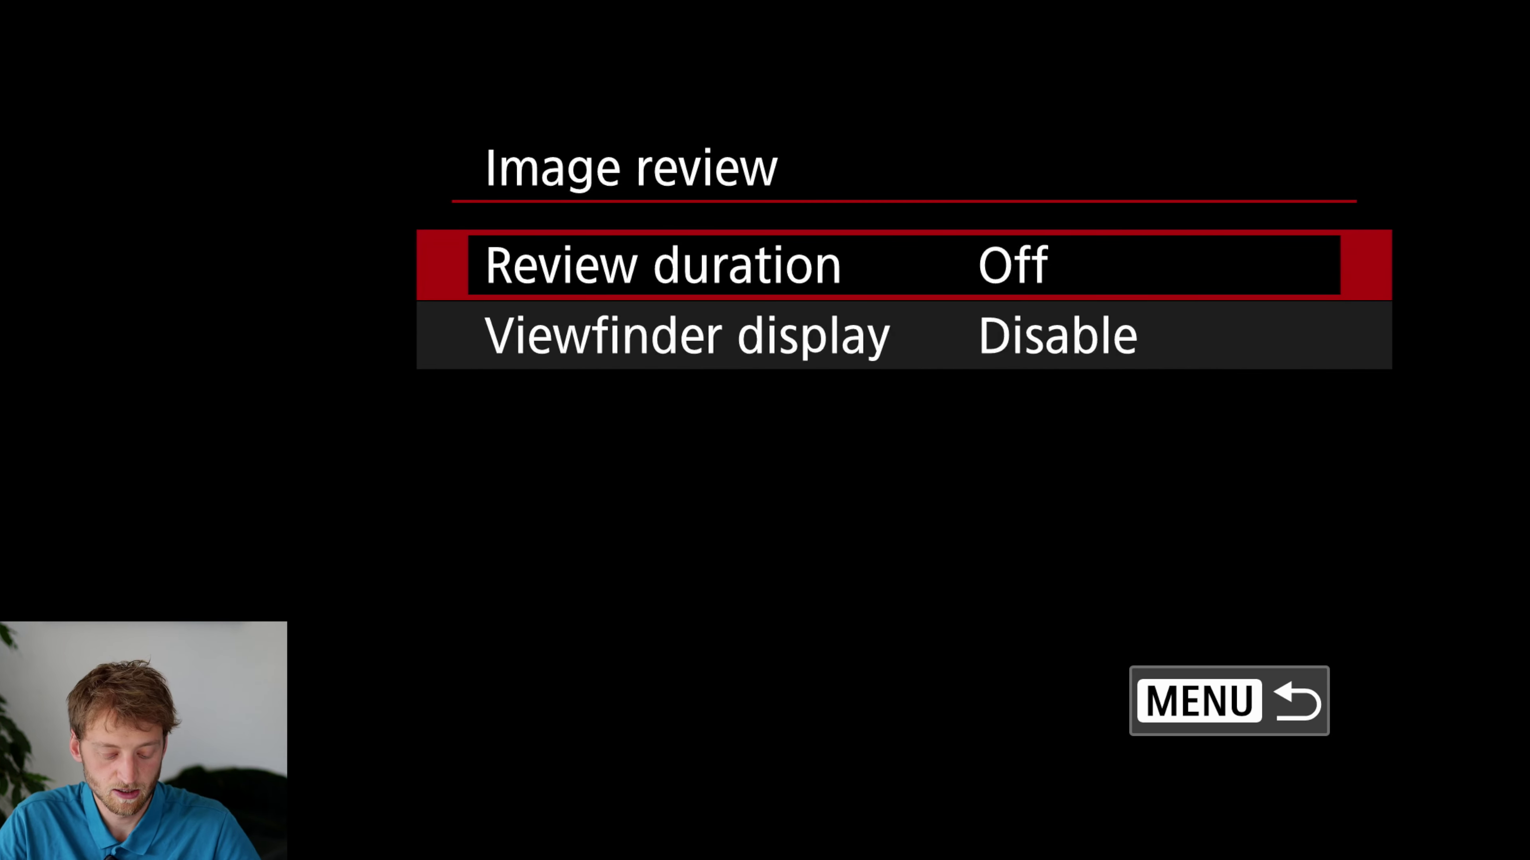
pyautogui.press('Escape')
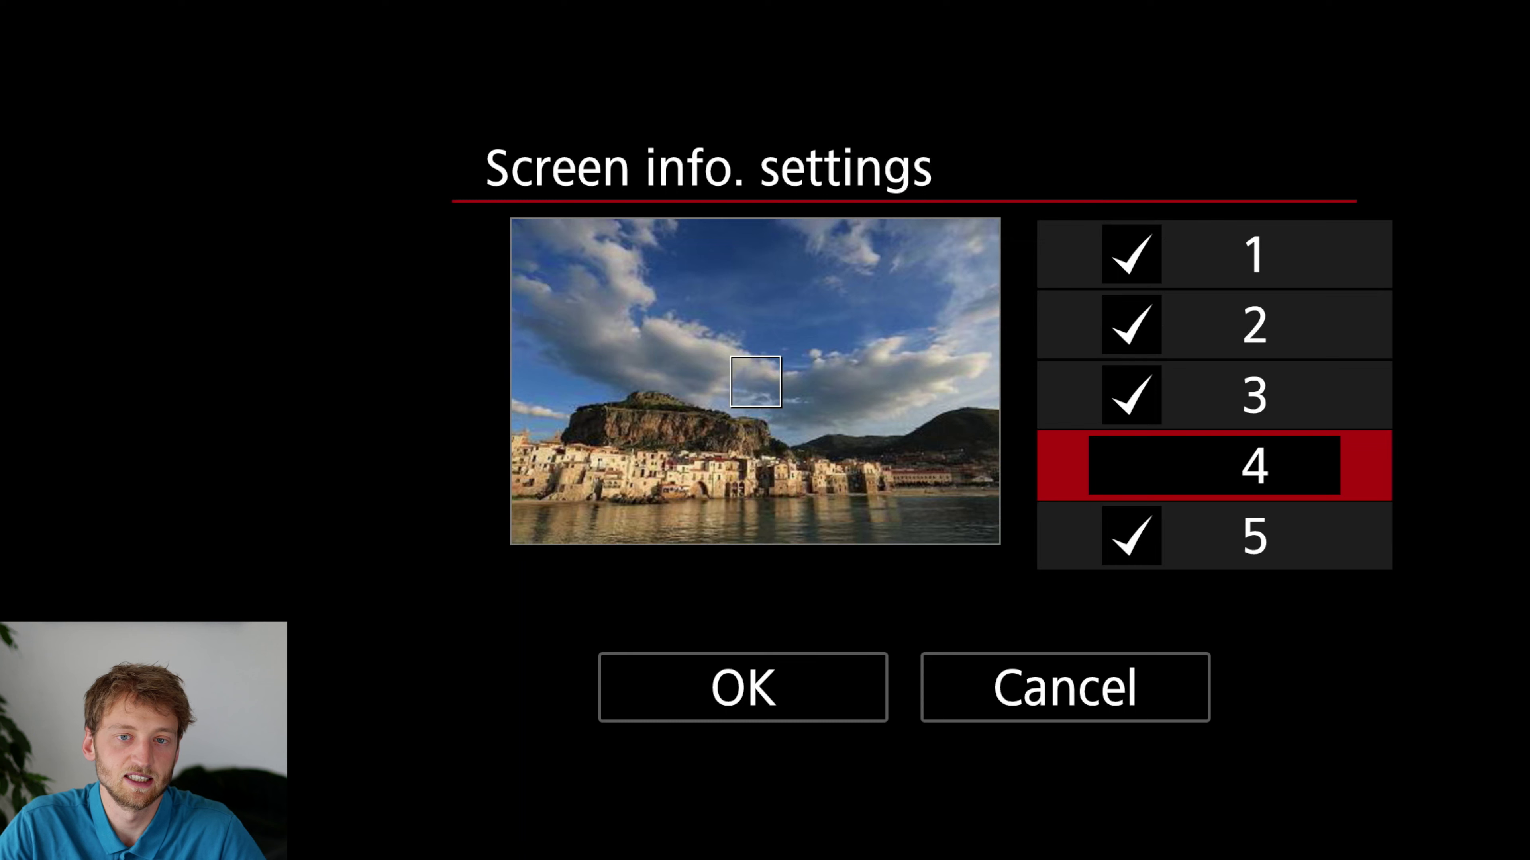
# Confirm the screen info selection and set the histogram display size to Small.
pyautogui.press('Down')
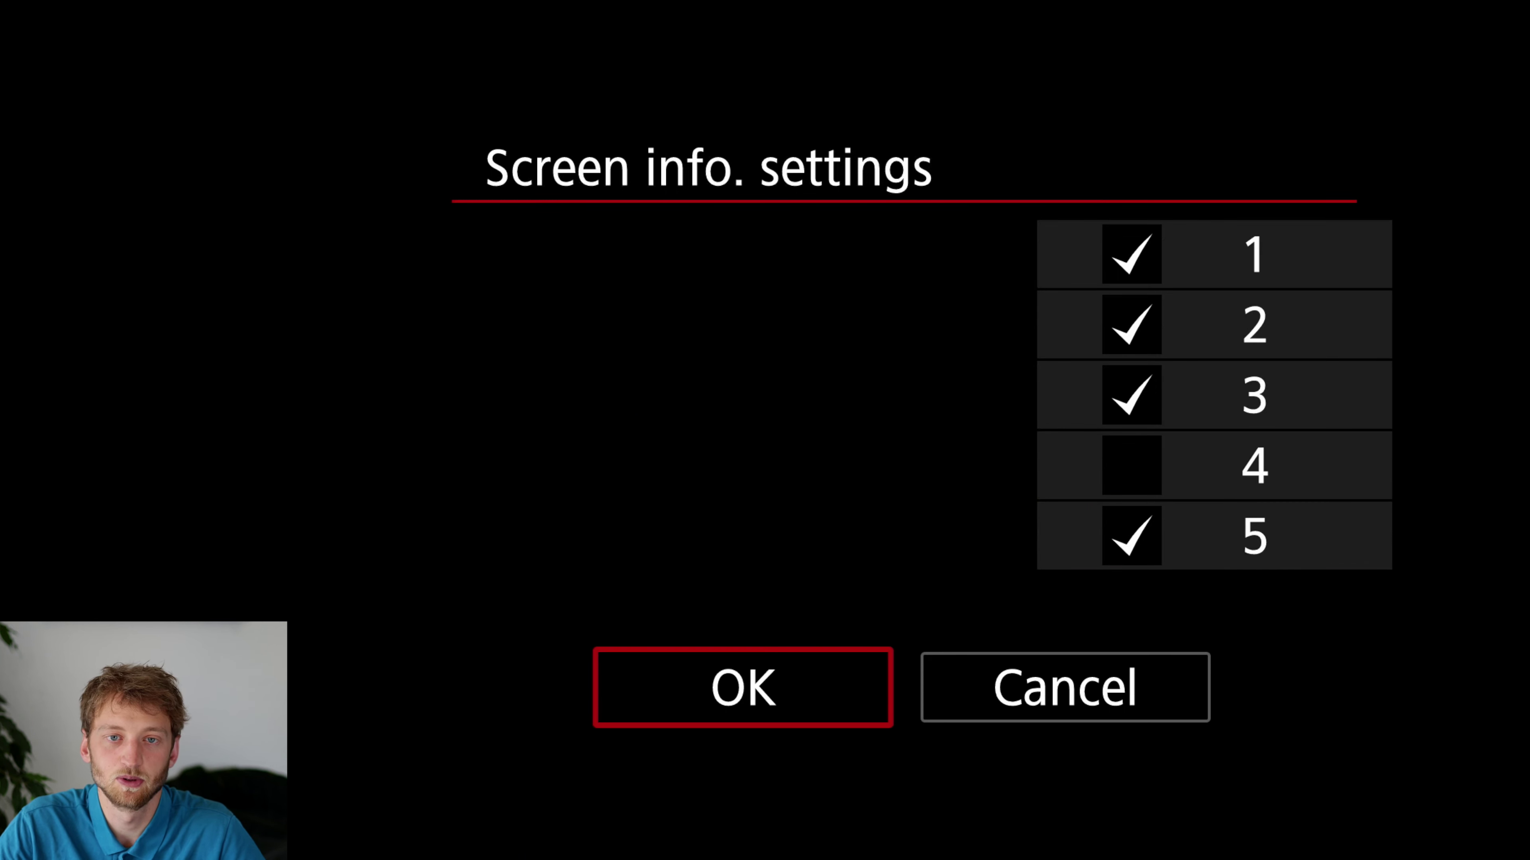
pyautogui.press('Return')
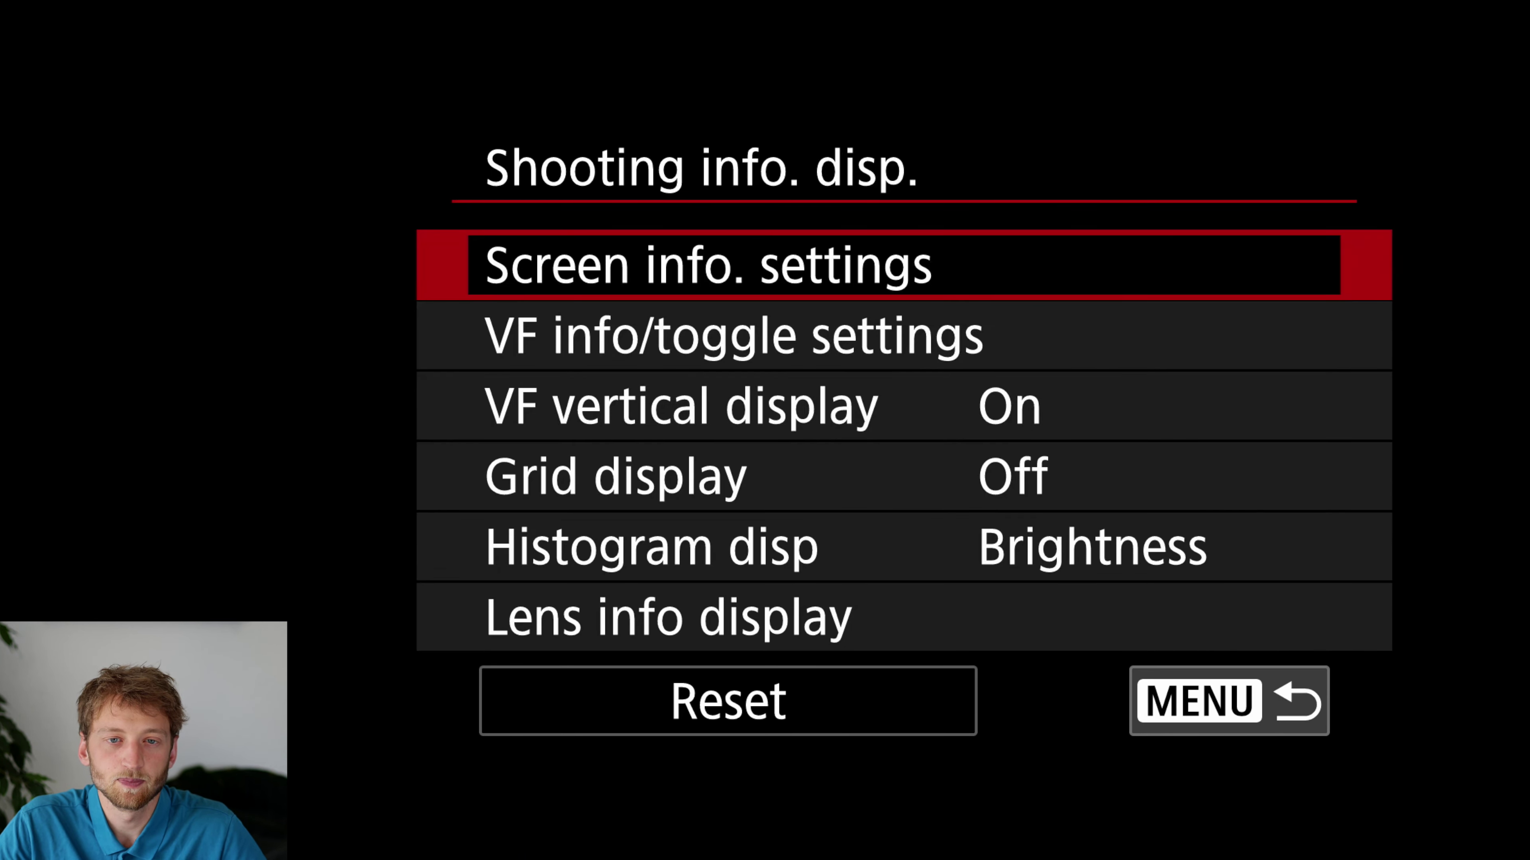
pyautogui.press('Down')
pyautogui.press('Down')
pyautogui.press('Down')
pyautogui.press('Down')
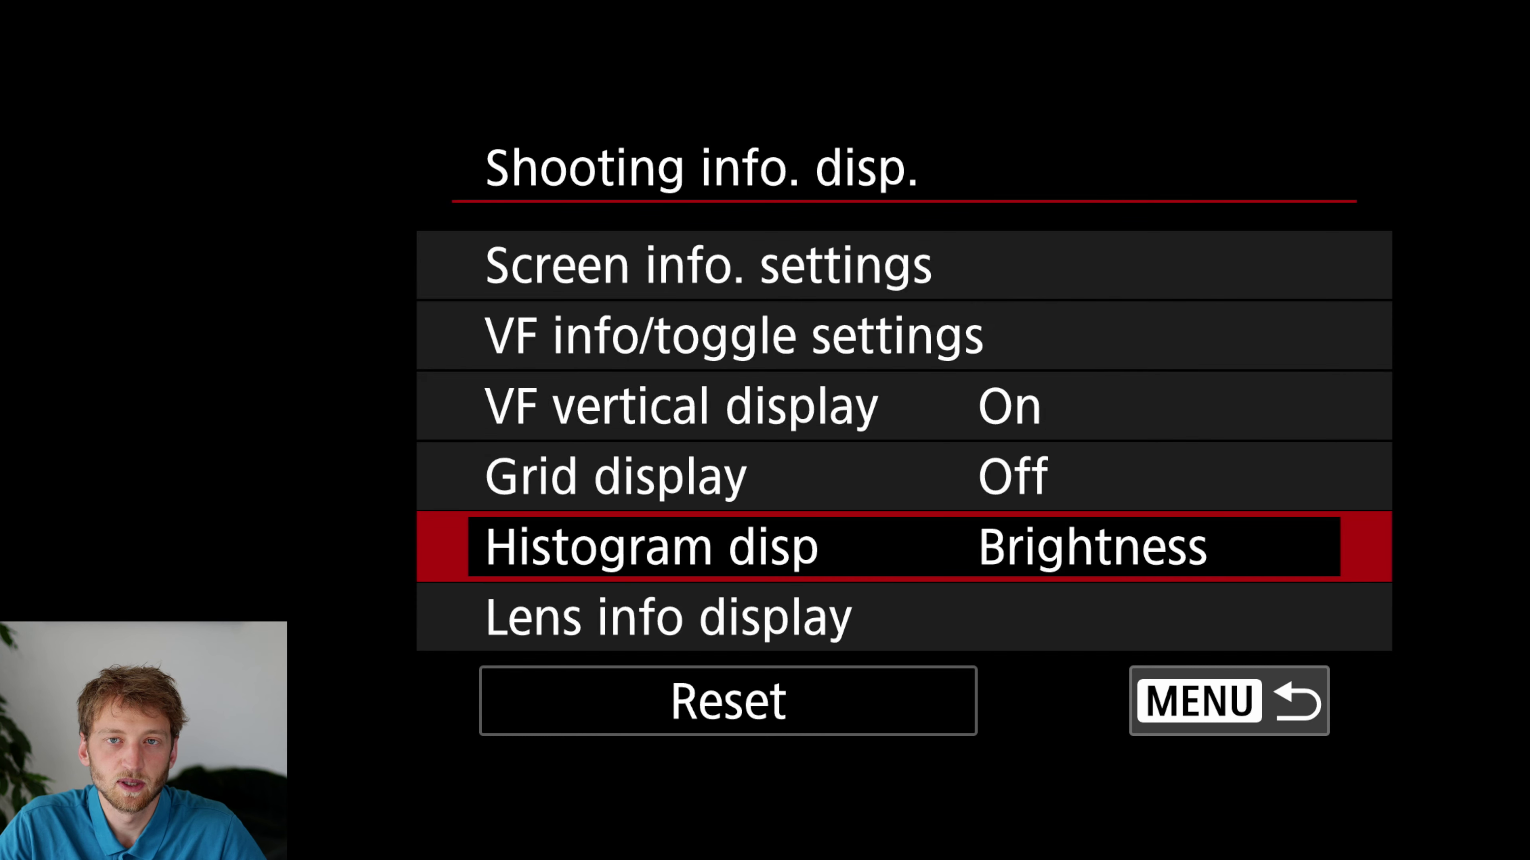
pyautogui.press('Return')
pyautogui.press('Down')
pyautogui.press('Return')
pyautogui.press('Down')
pyautogui.press('Return')
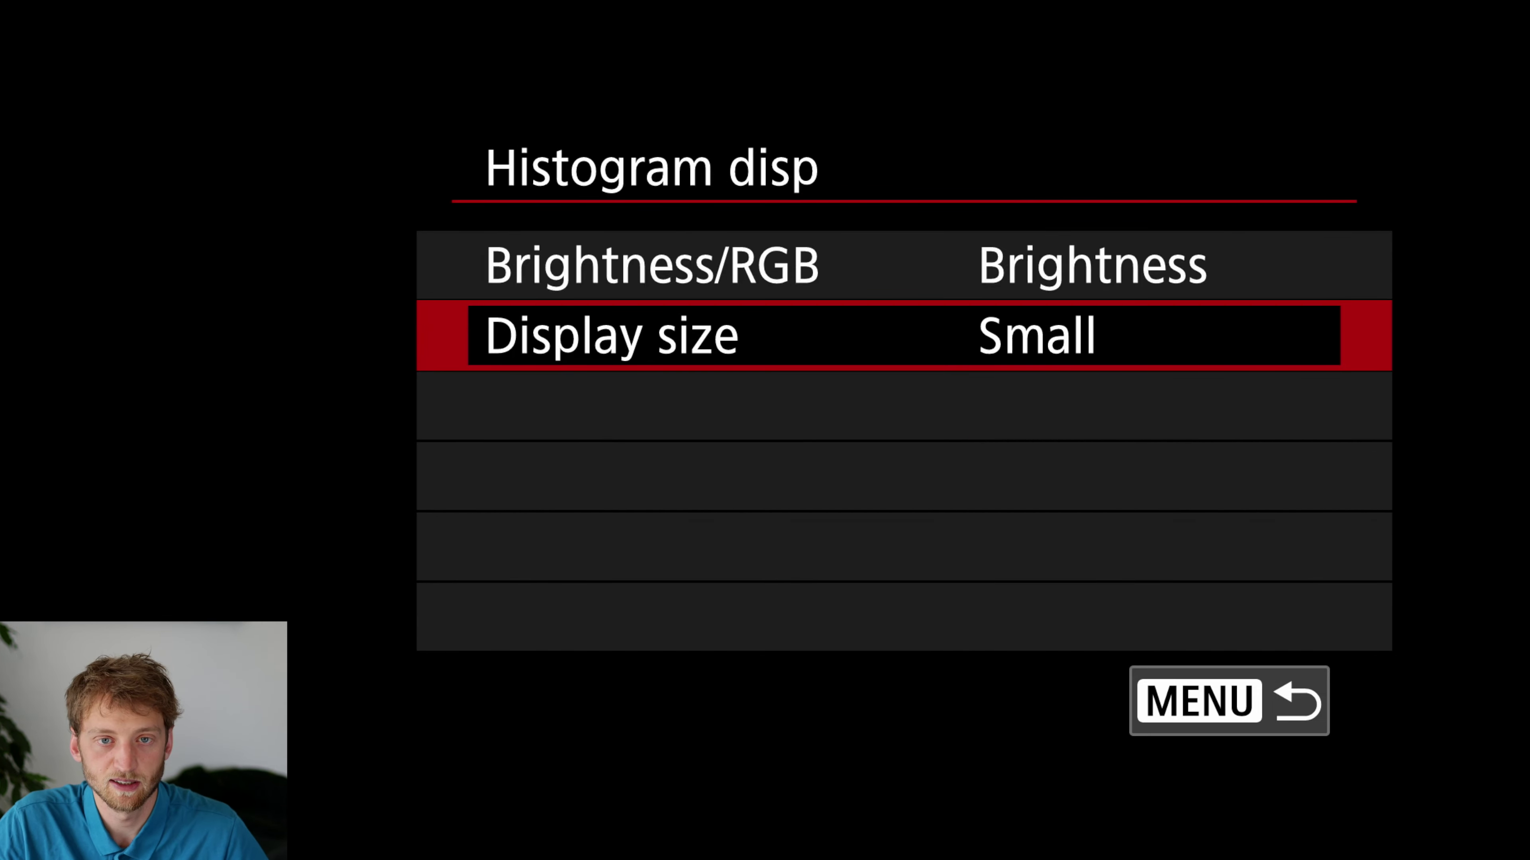
pyautogui.press('Escape')
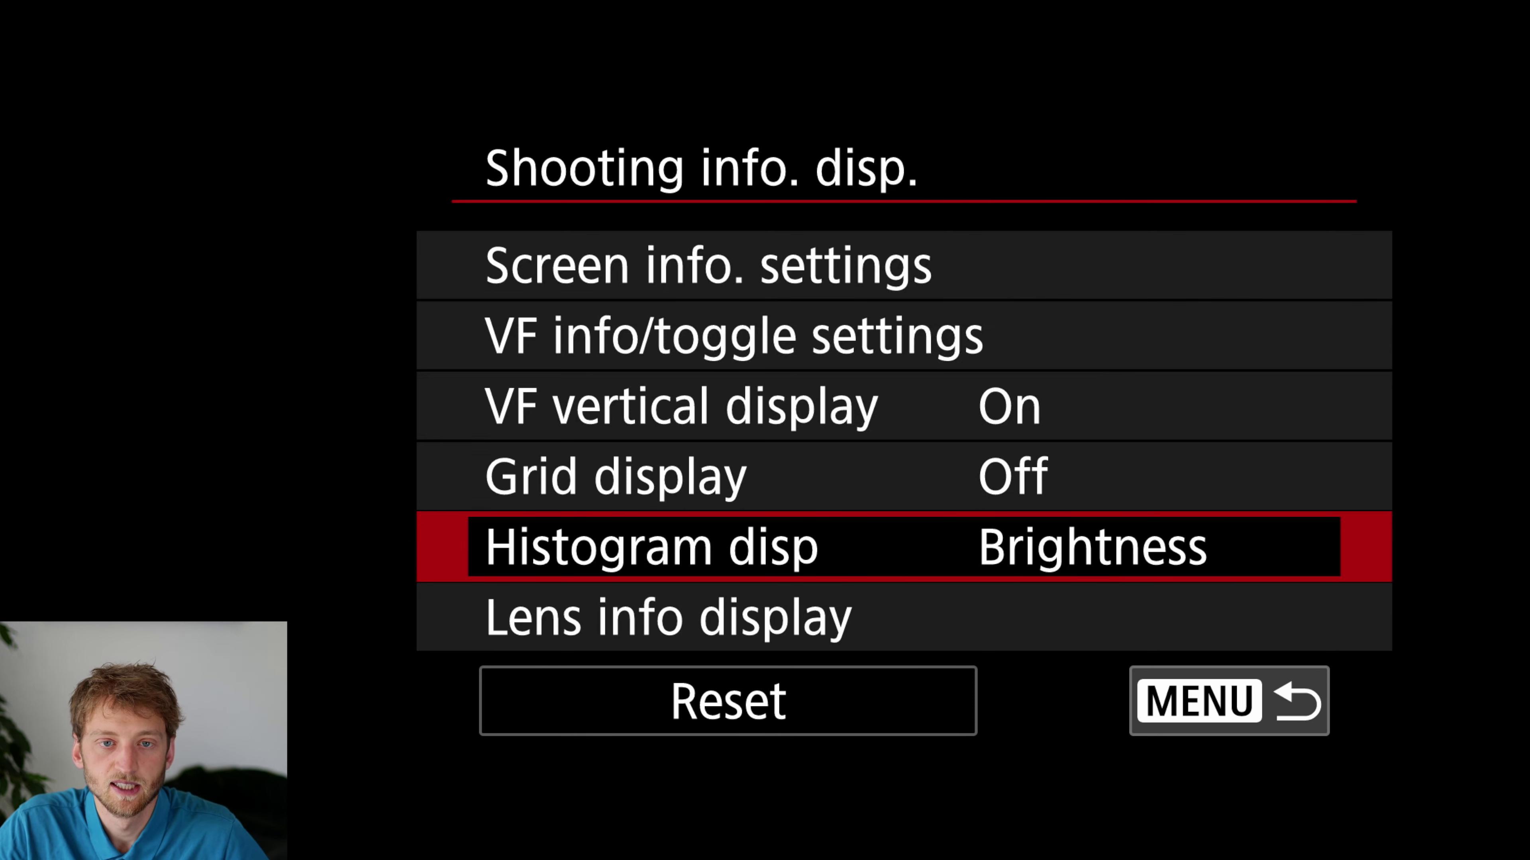
# Keep Focal length disp. enabled under lens info and go back to Shooting info. disp.
pyautogui.press('Down')
pyautogui.press('Return')
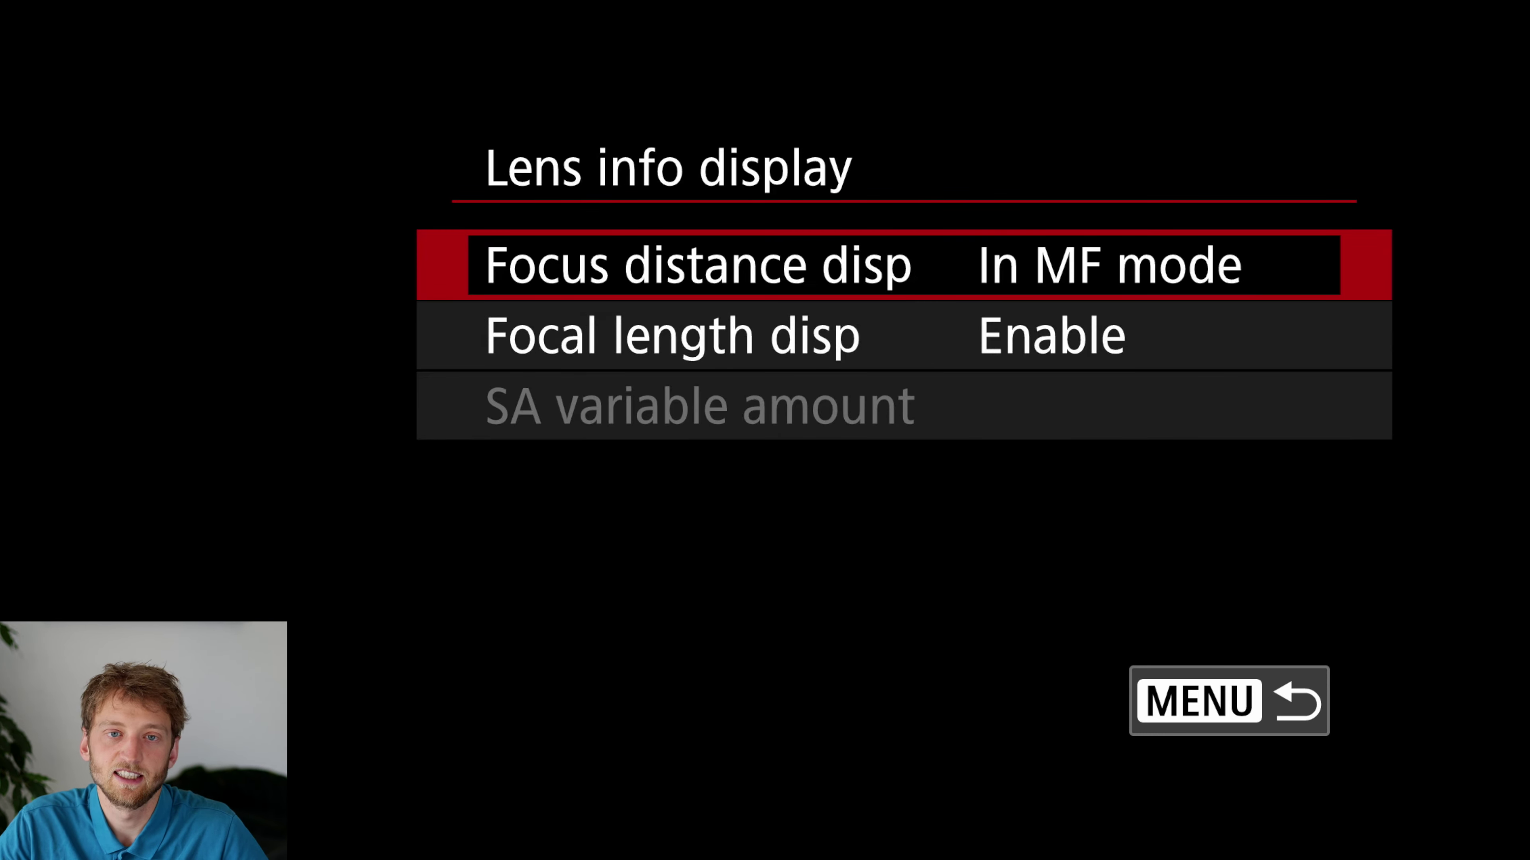
pyautogui.press('Return')
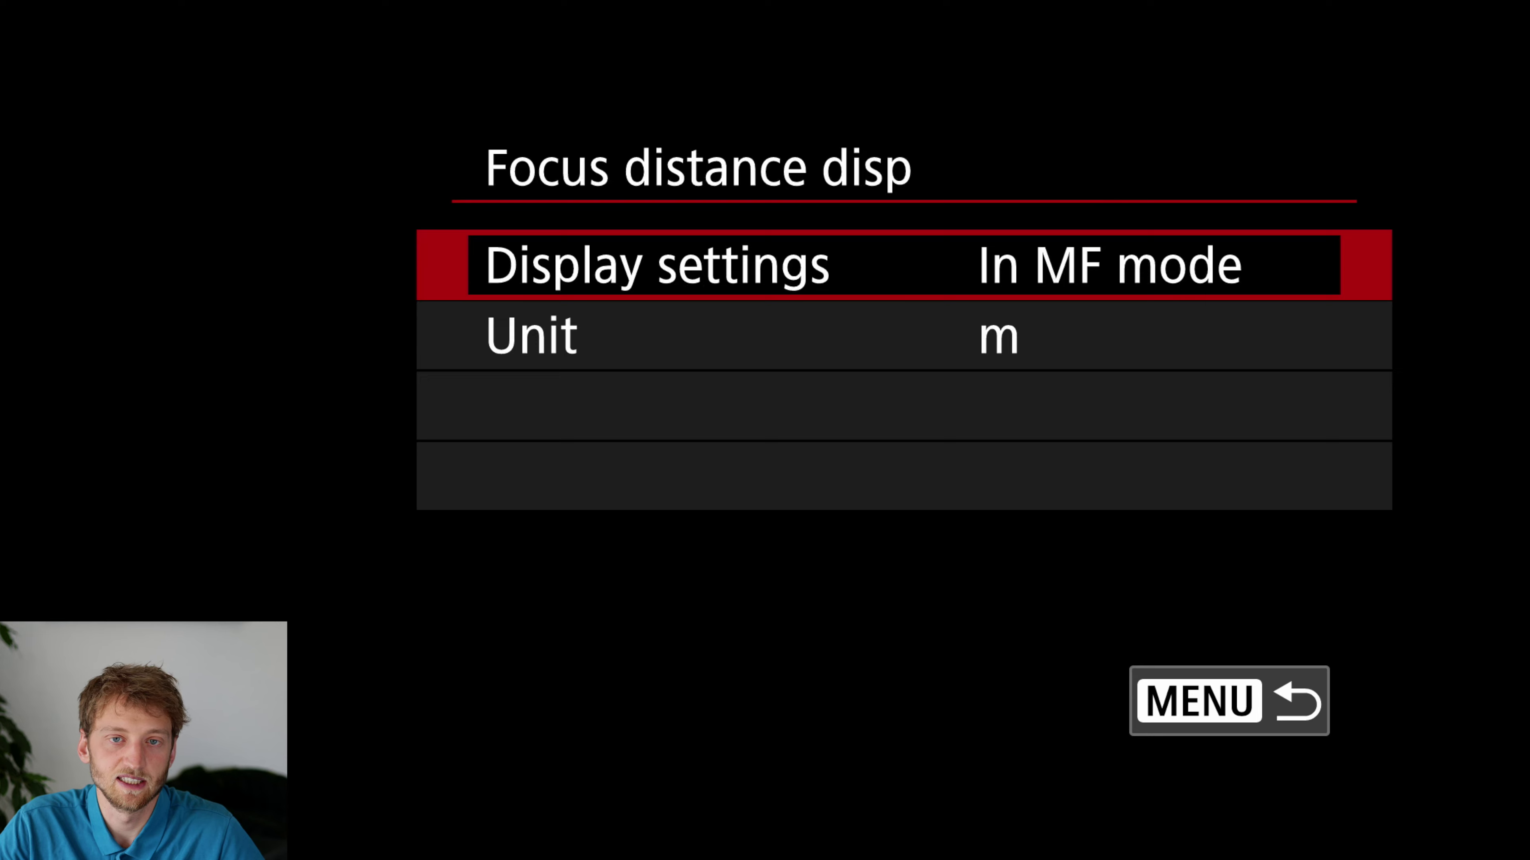
pyautogui.press('Return')
pyautogui.press('Return')
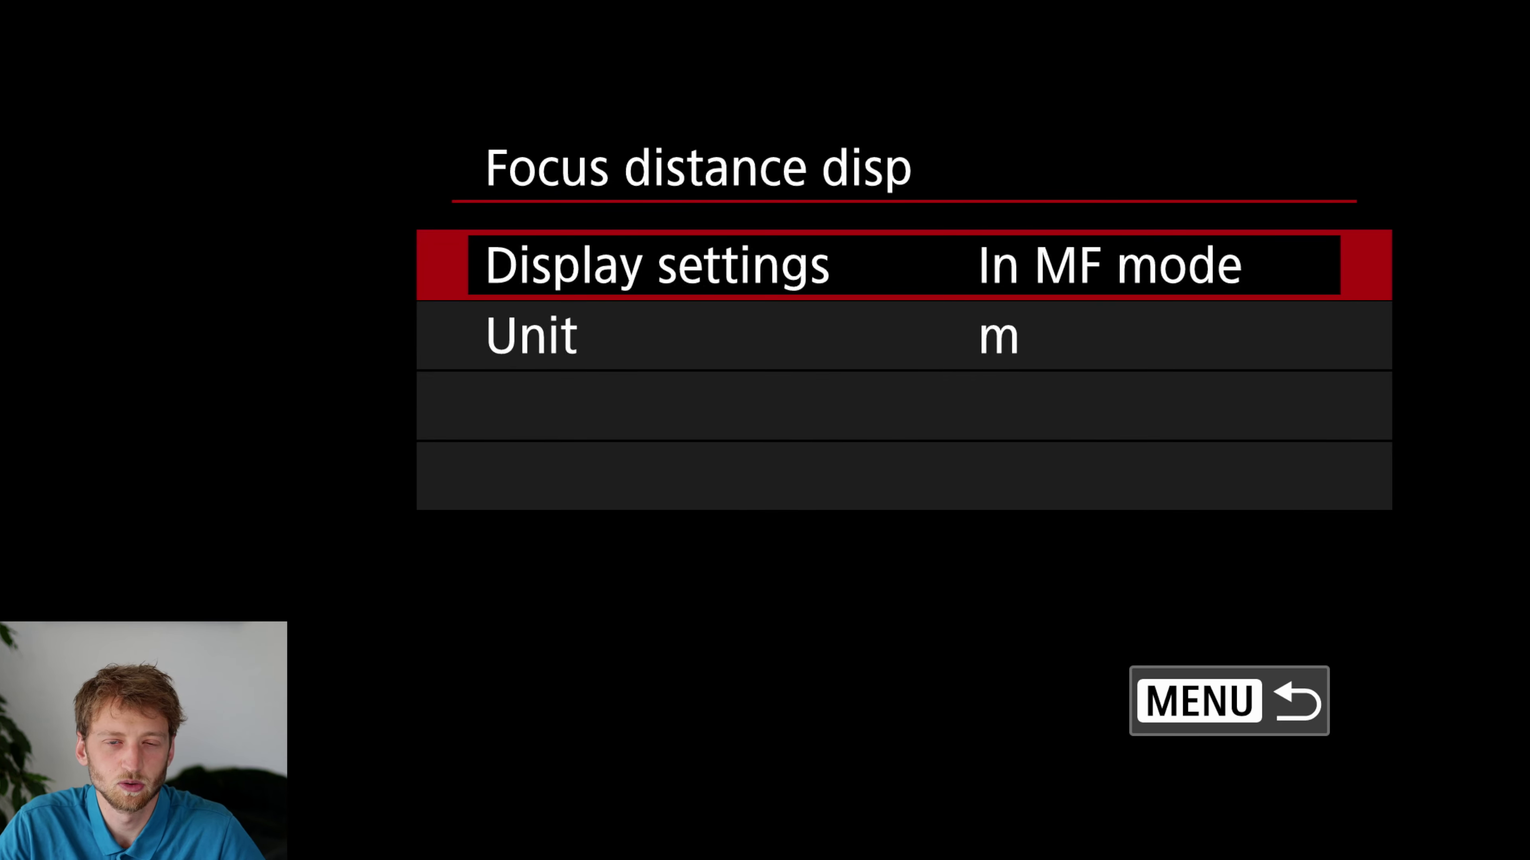
pyautogui.press('Escape')
pyautogui.press('Down')
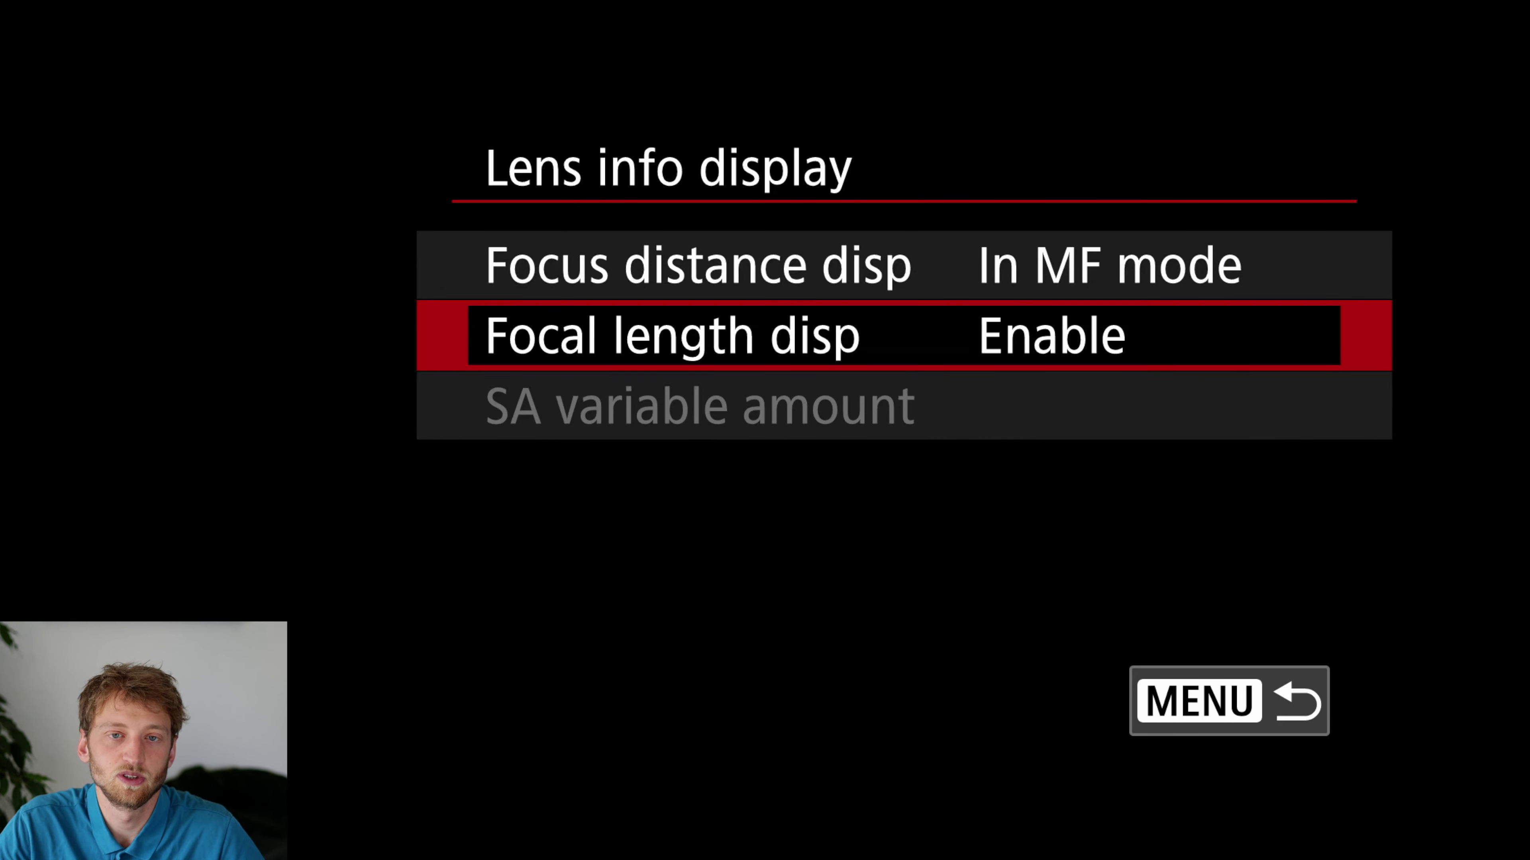
pyautogui.press('Return')
pyautogui.press('Return')
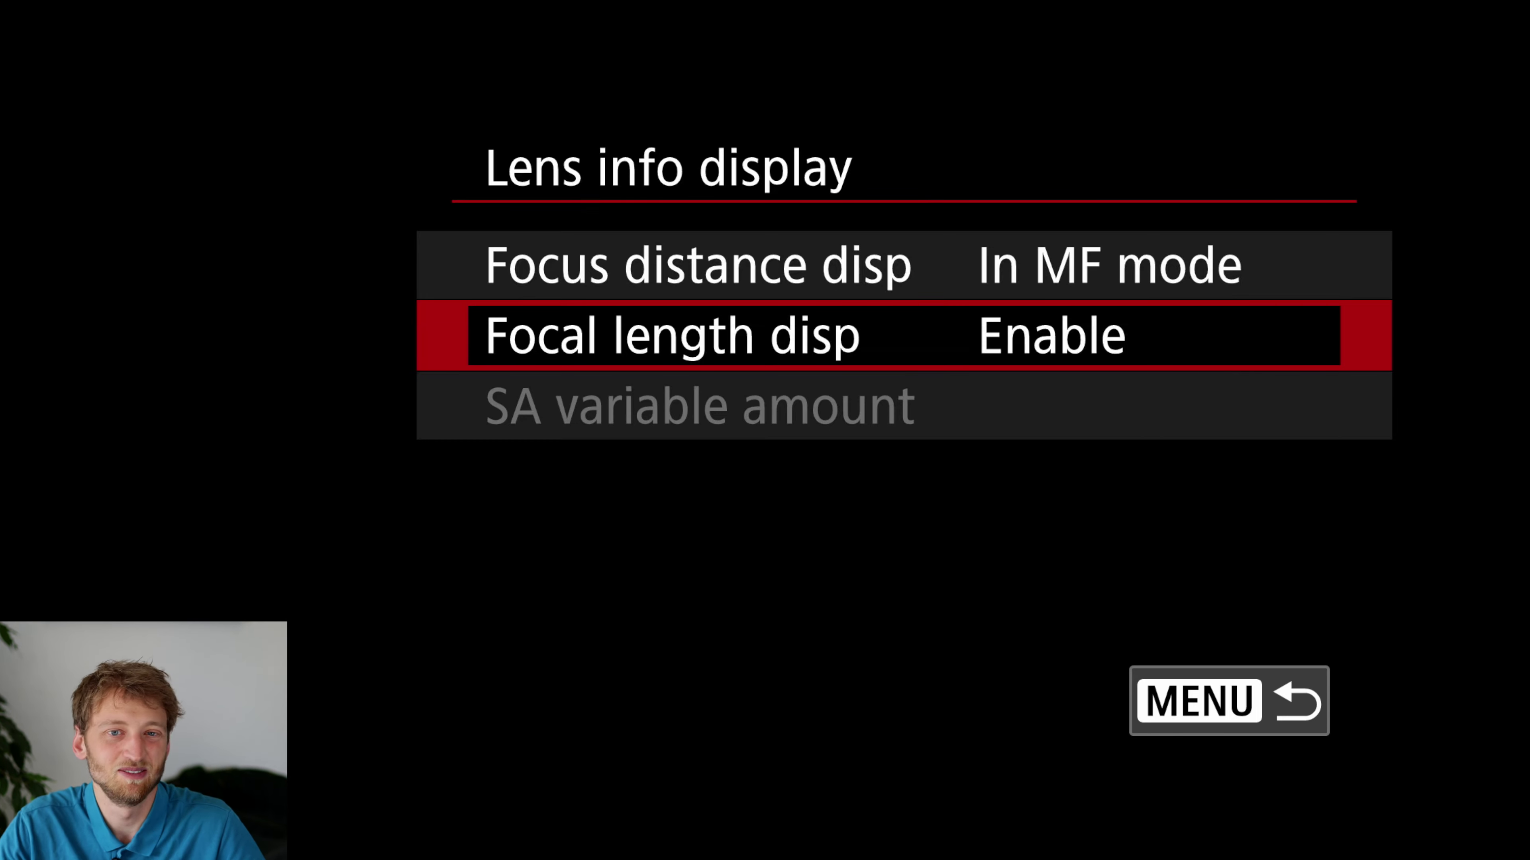
pyautogui.press('Escape')
pyautogui.press('Escape')
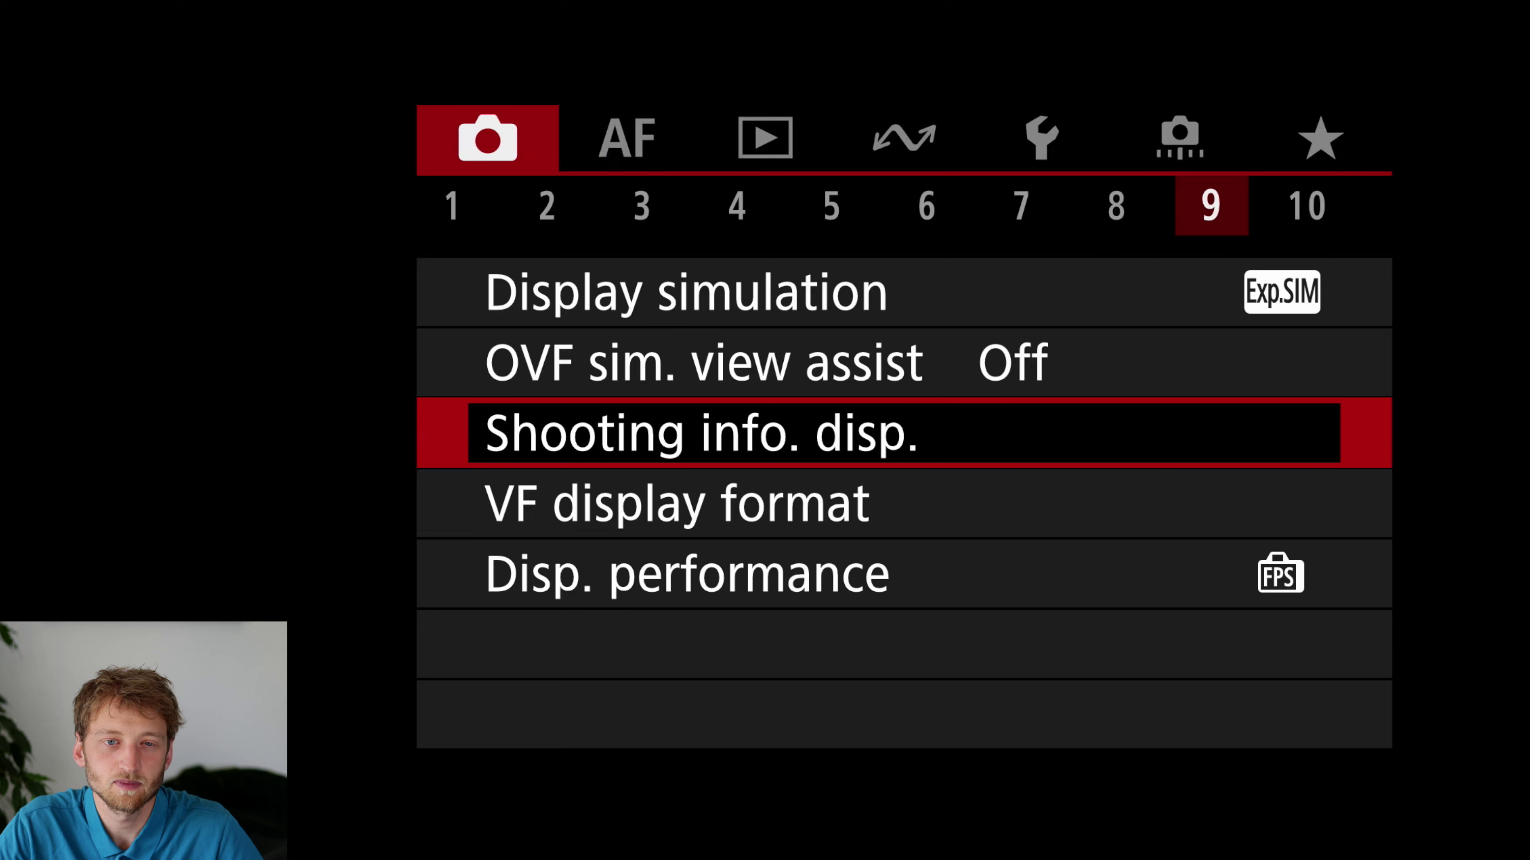
# Set Disp. performance to Smooth.
pyautogui.press('Down')
pyautogui.press('Down')
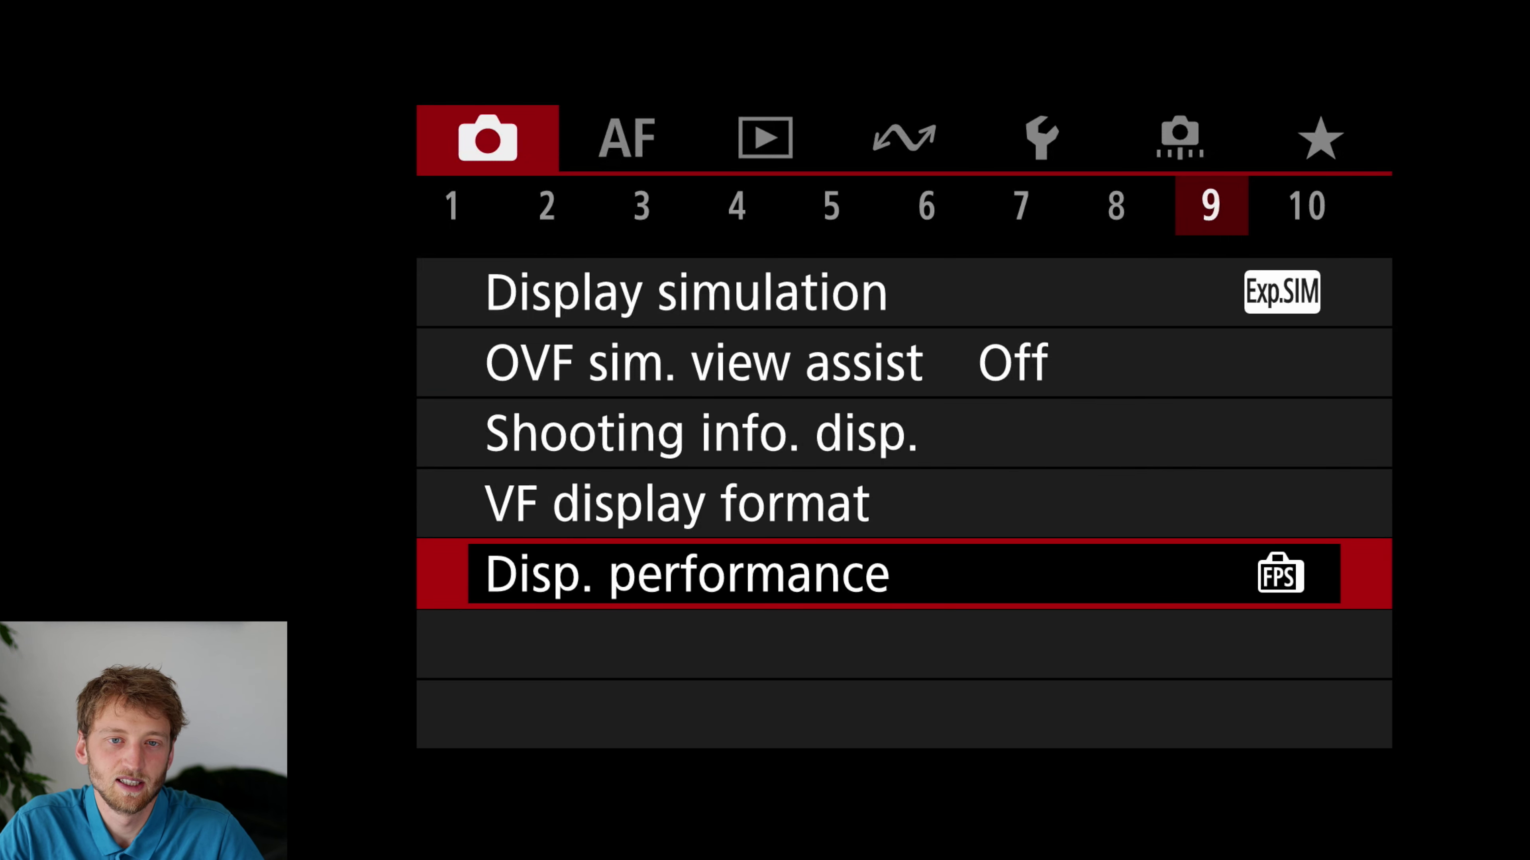
pyautogui.press('Return')
pyautogui.press('Down')
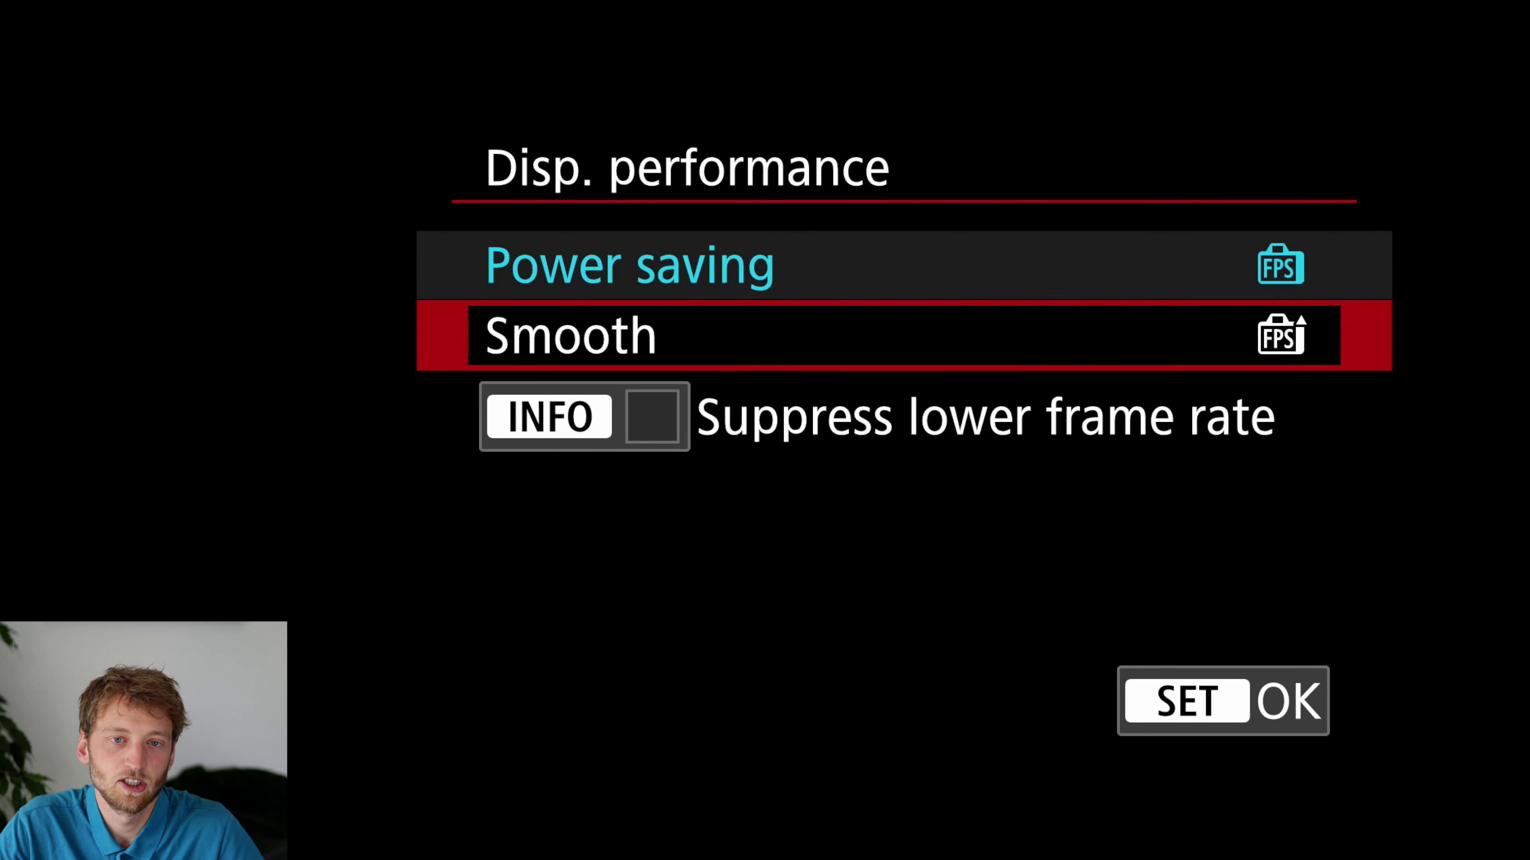
pyautogui.press('Return')
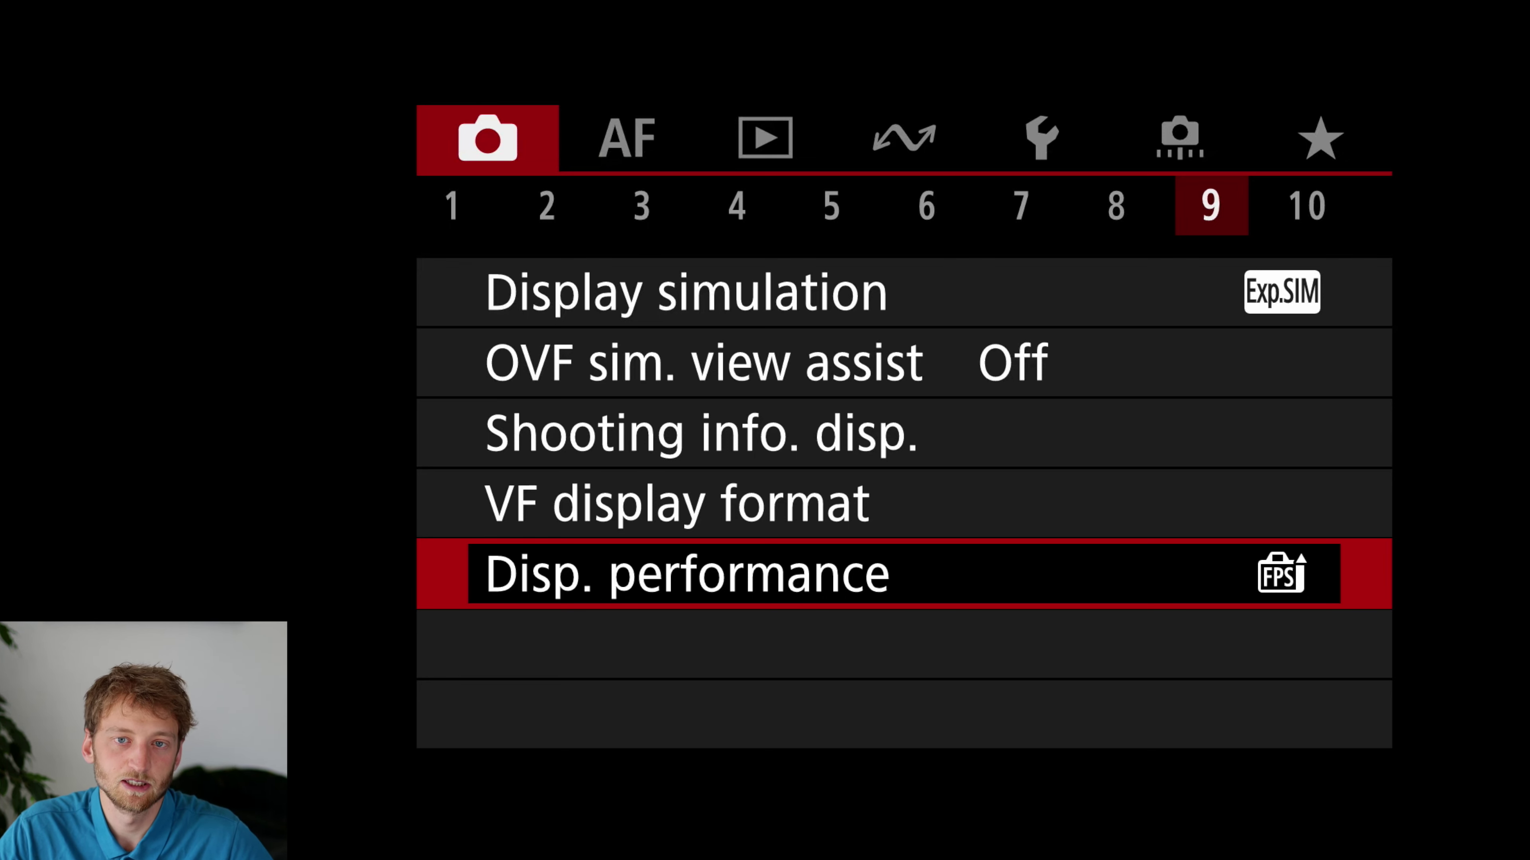
# On shooting page 10, set Movie rec. size to 4K 59.94P IPB.
pyautogui.press('Right')
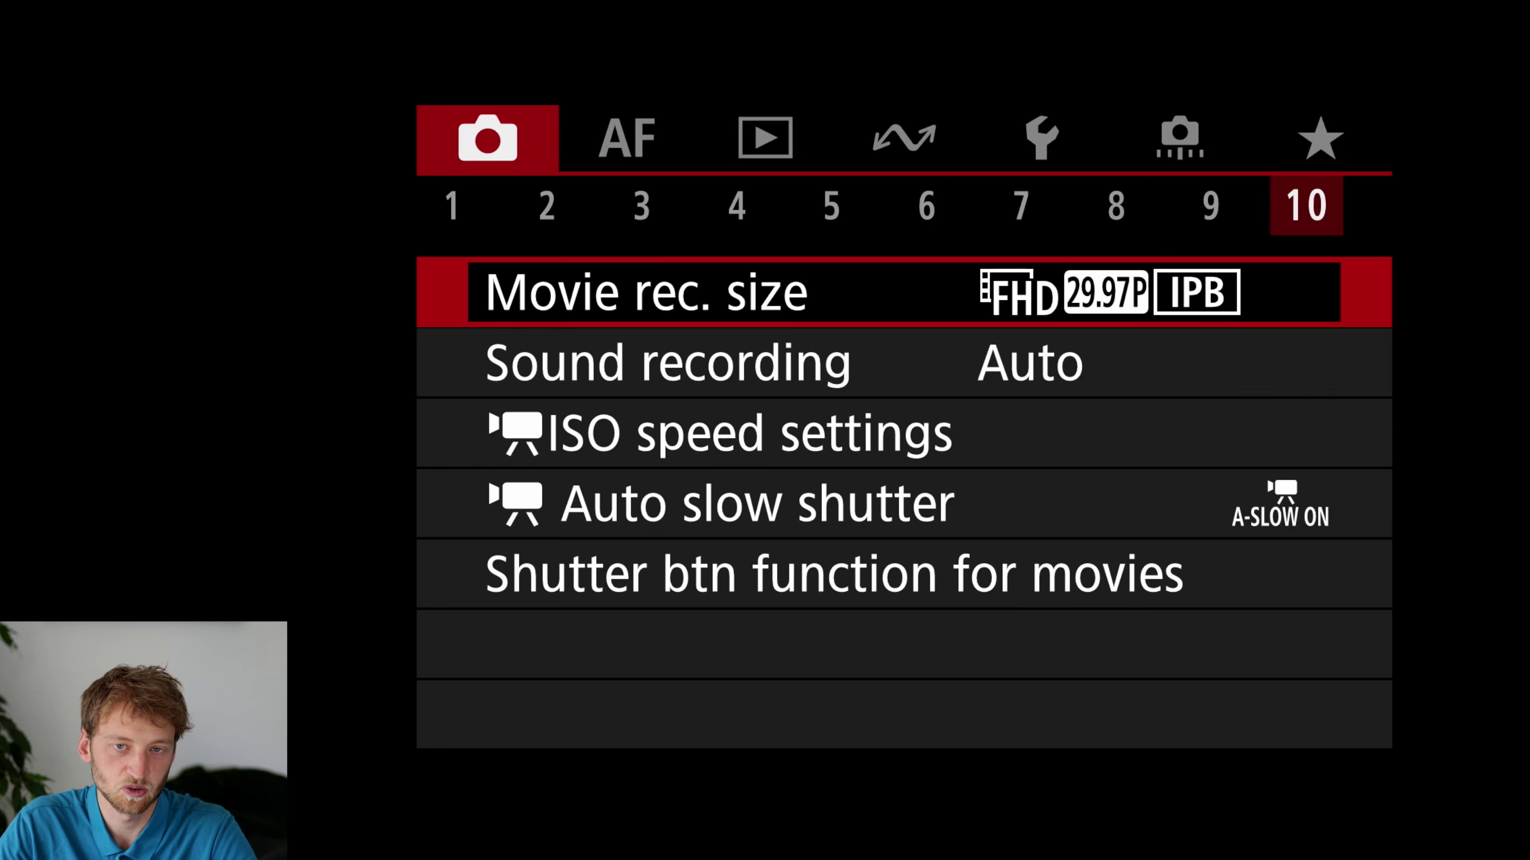
pyautogui.press('Return')
pyautogui.press('Left')
pyautogui.press('Up')
pyautogui.press('Return')
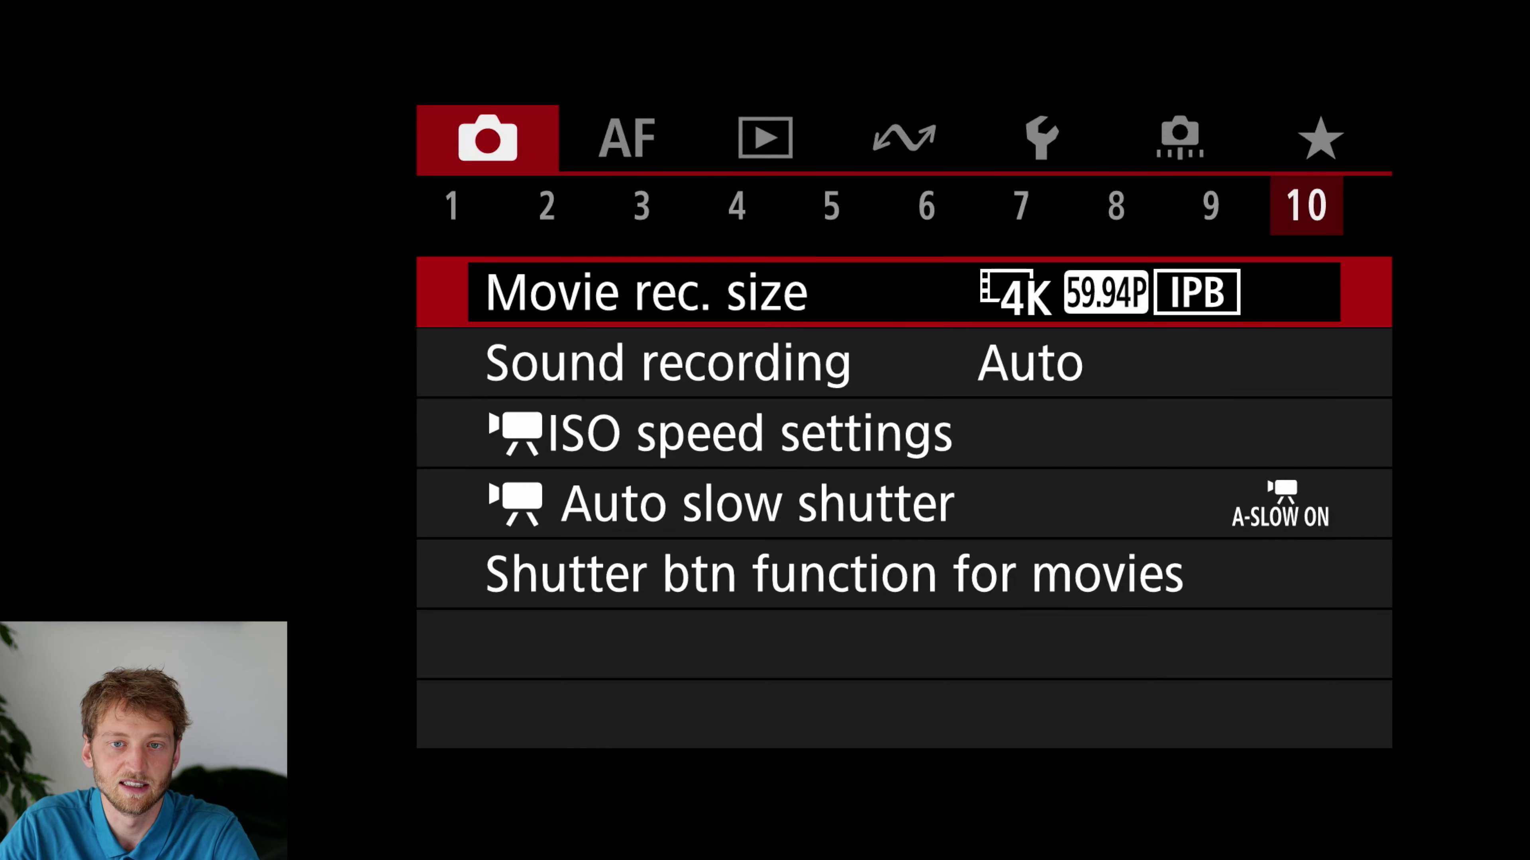
pyautogui.press('Right')
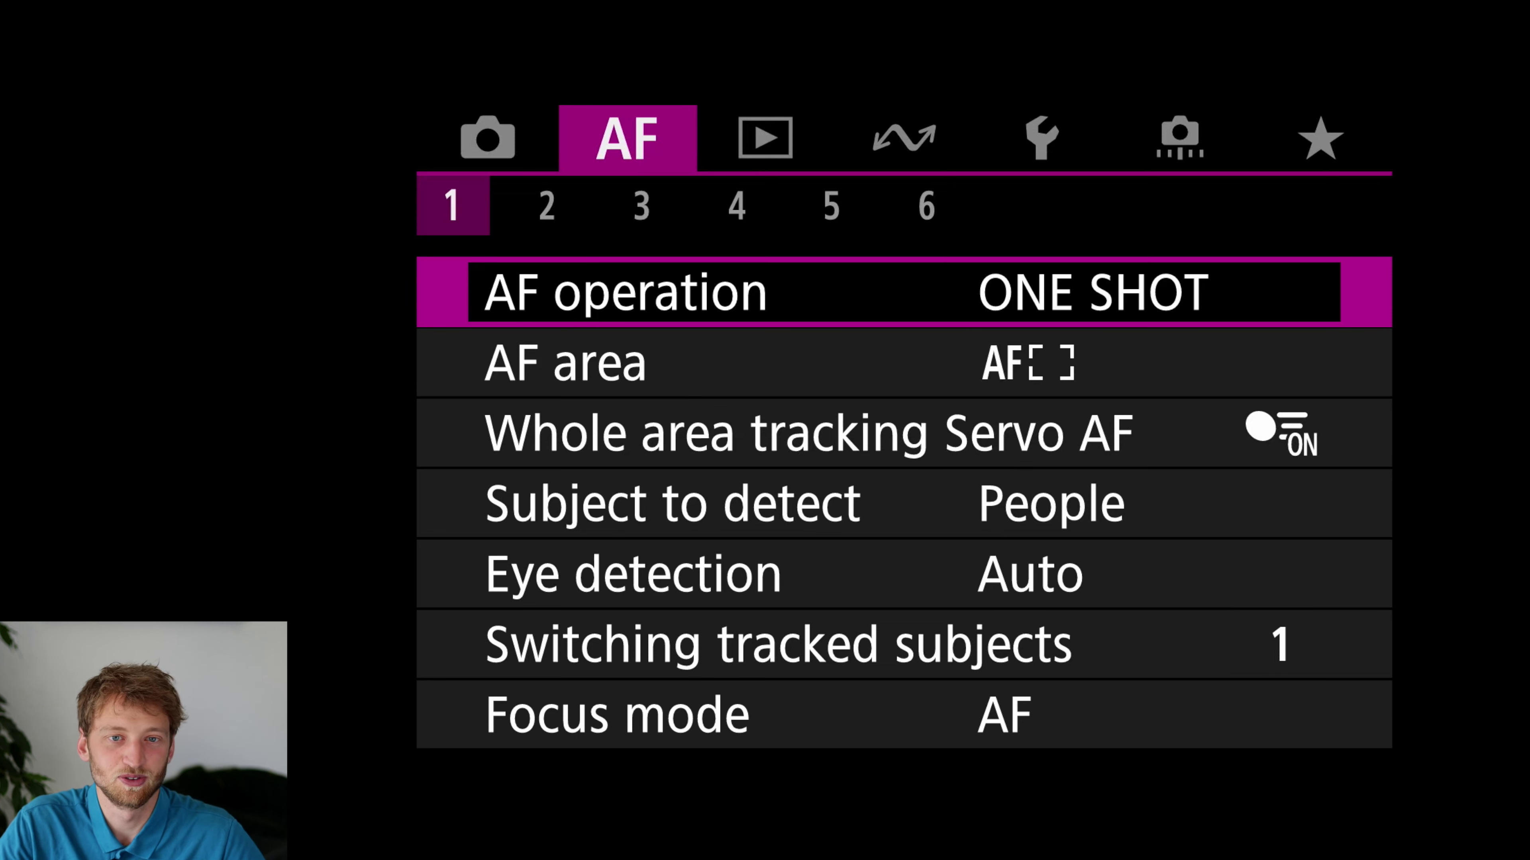
# Set AF operation to SERVO and the AF area to Spot AF.
pyautogui.press('Return')
pyautogui.press('Right')
pyautogui.press('Right')
pyautogui.press('Return')
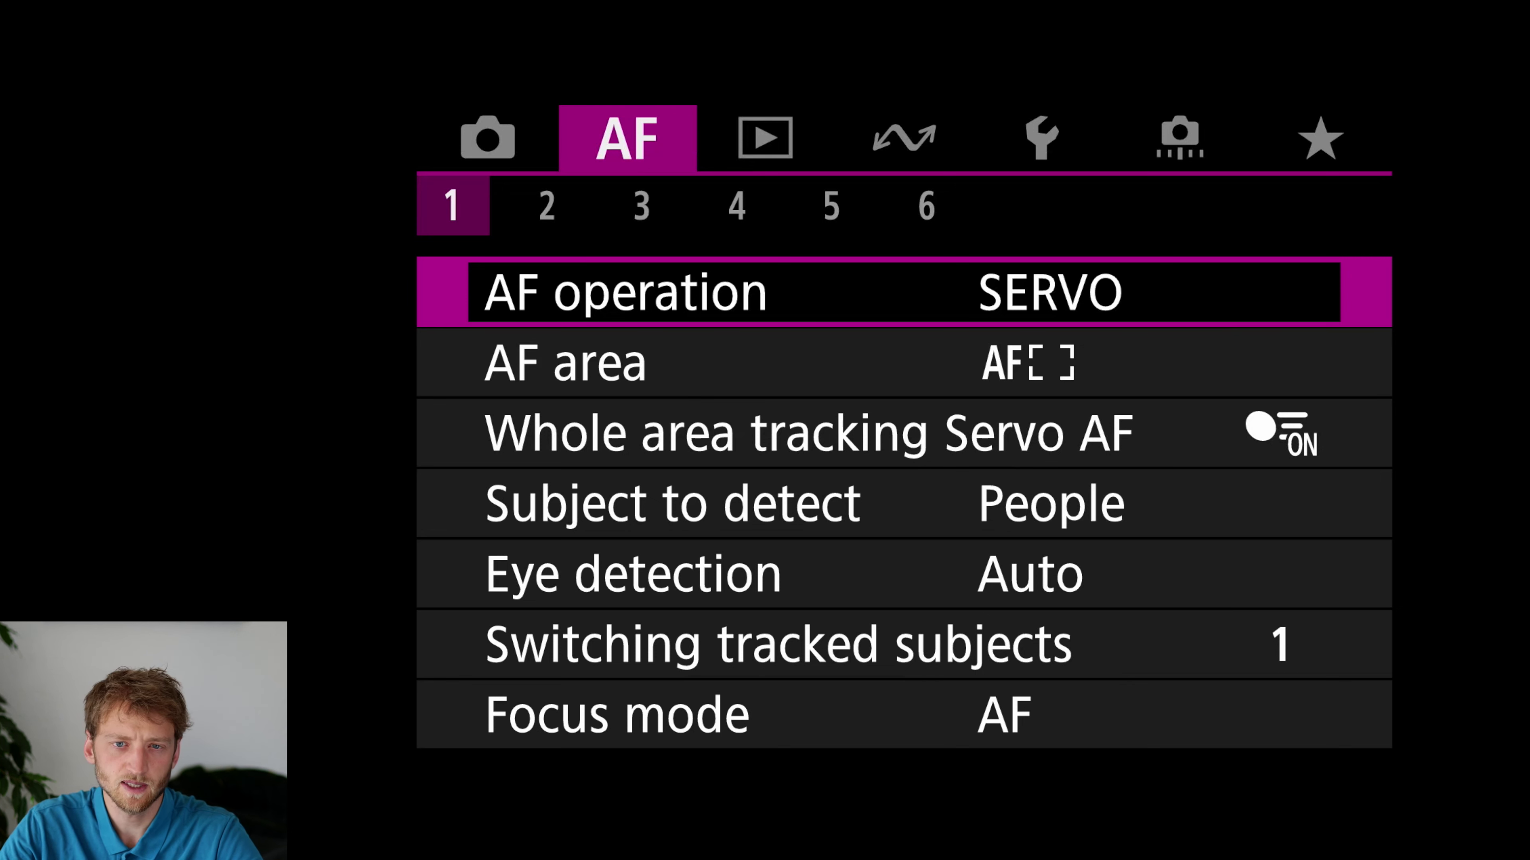
pyautogui.press('Down')
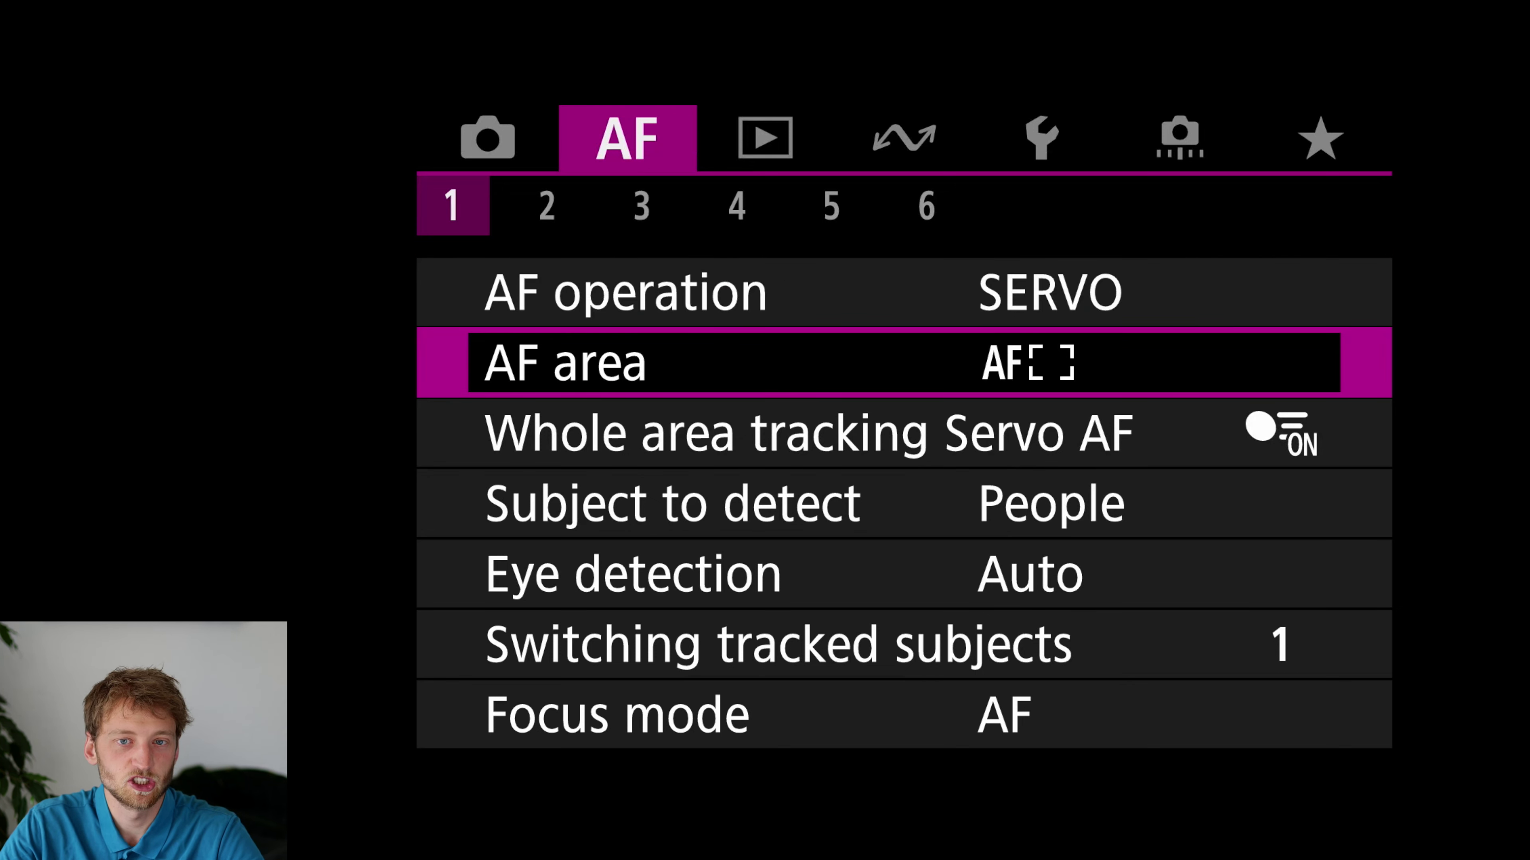
pyautogui.press('Return')
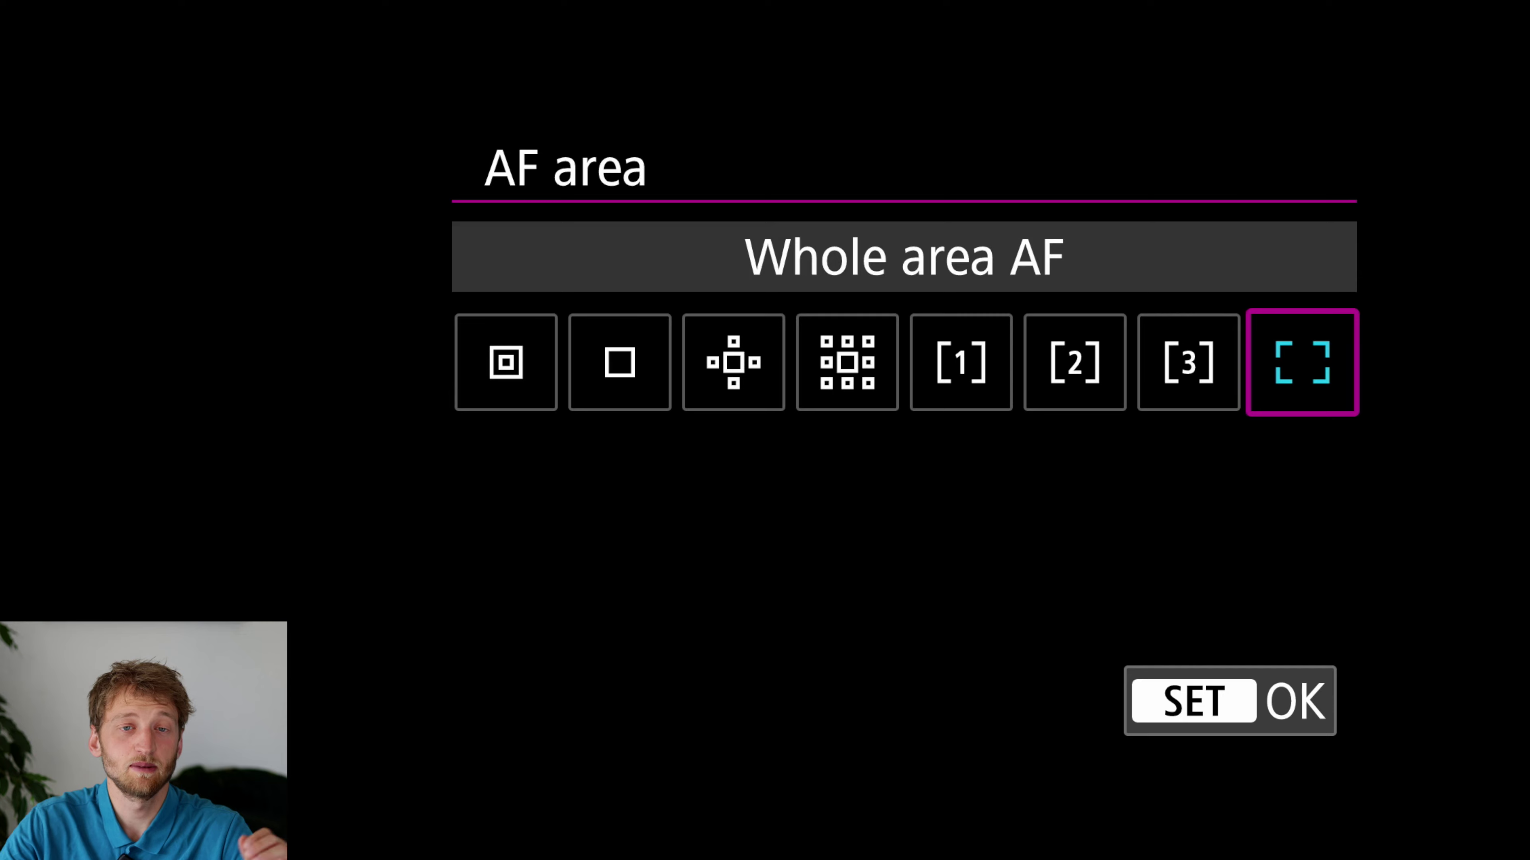
pyautogui.press('Right')
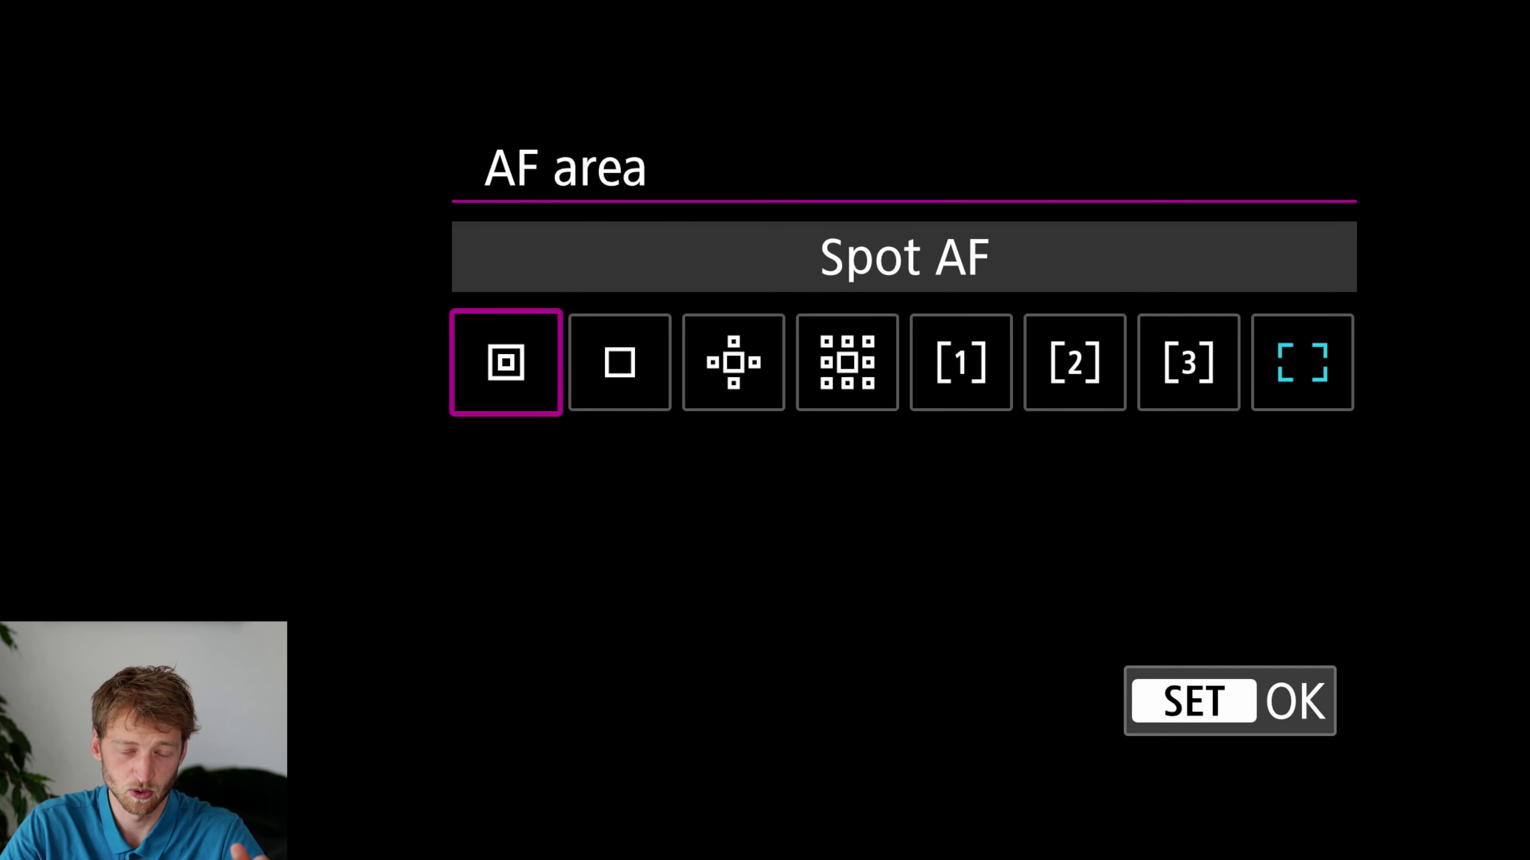
pyautogui.press('Return')
# Turn whole area tracking Servo AF Off and set Subject to detect to None.
pyautogui.press('Down')
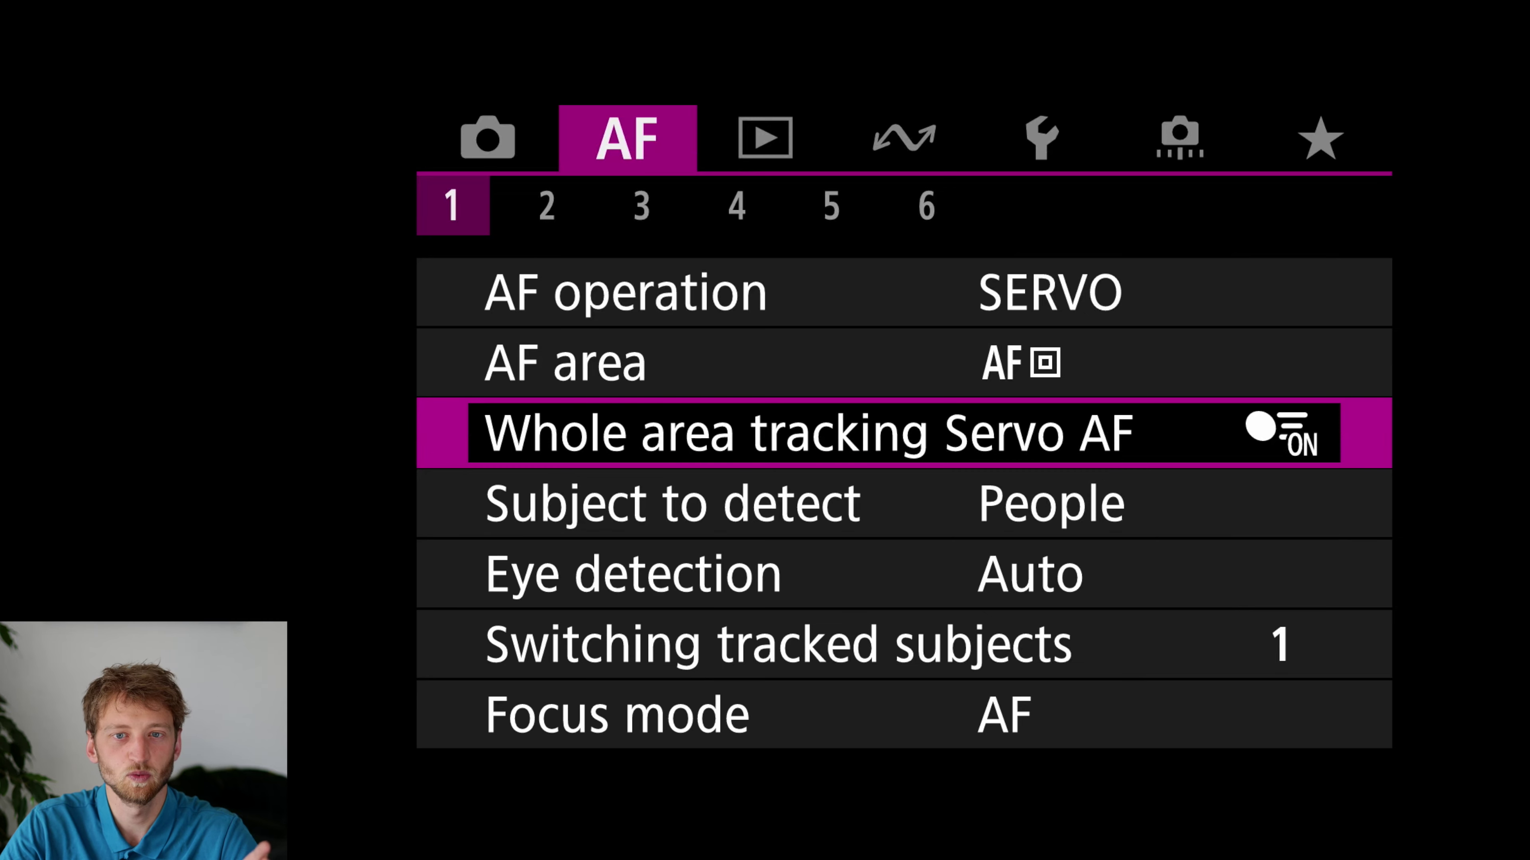
pyautogui.press('Return')
pyautogui.press('Down')
pyautogui.press('Return')
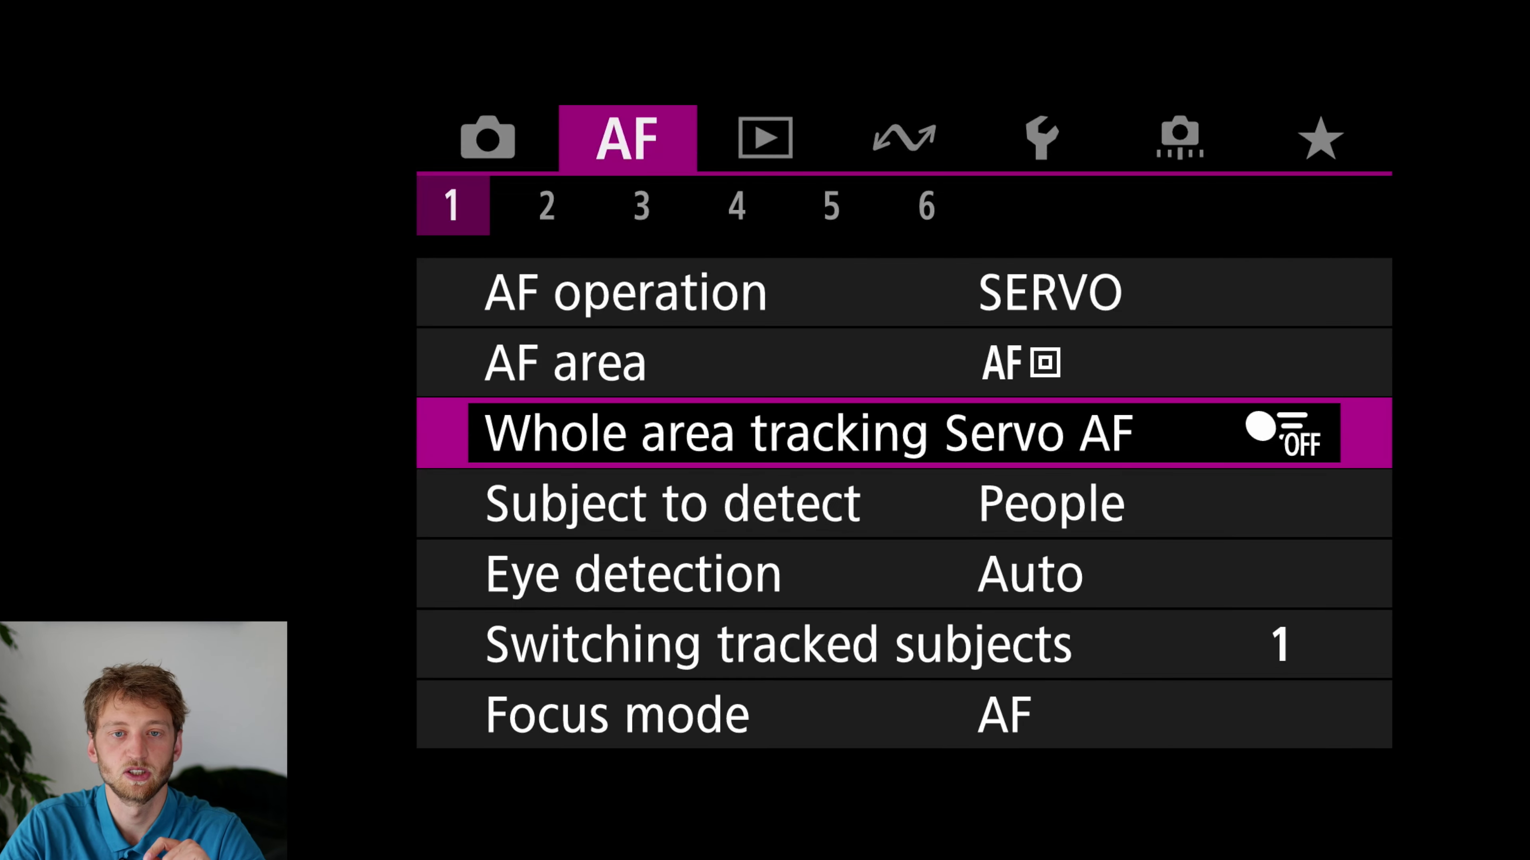
pyautogui.press('Down')
pyautogui.press('Return')
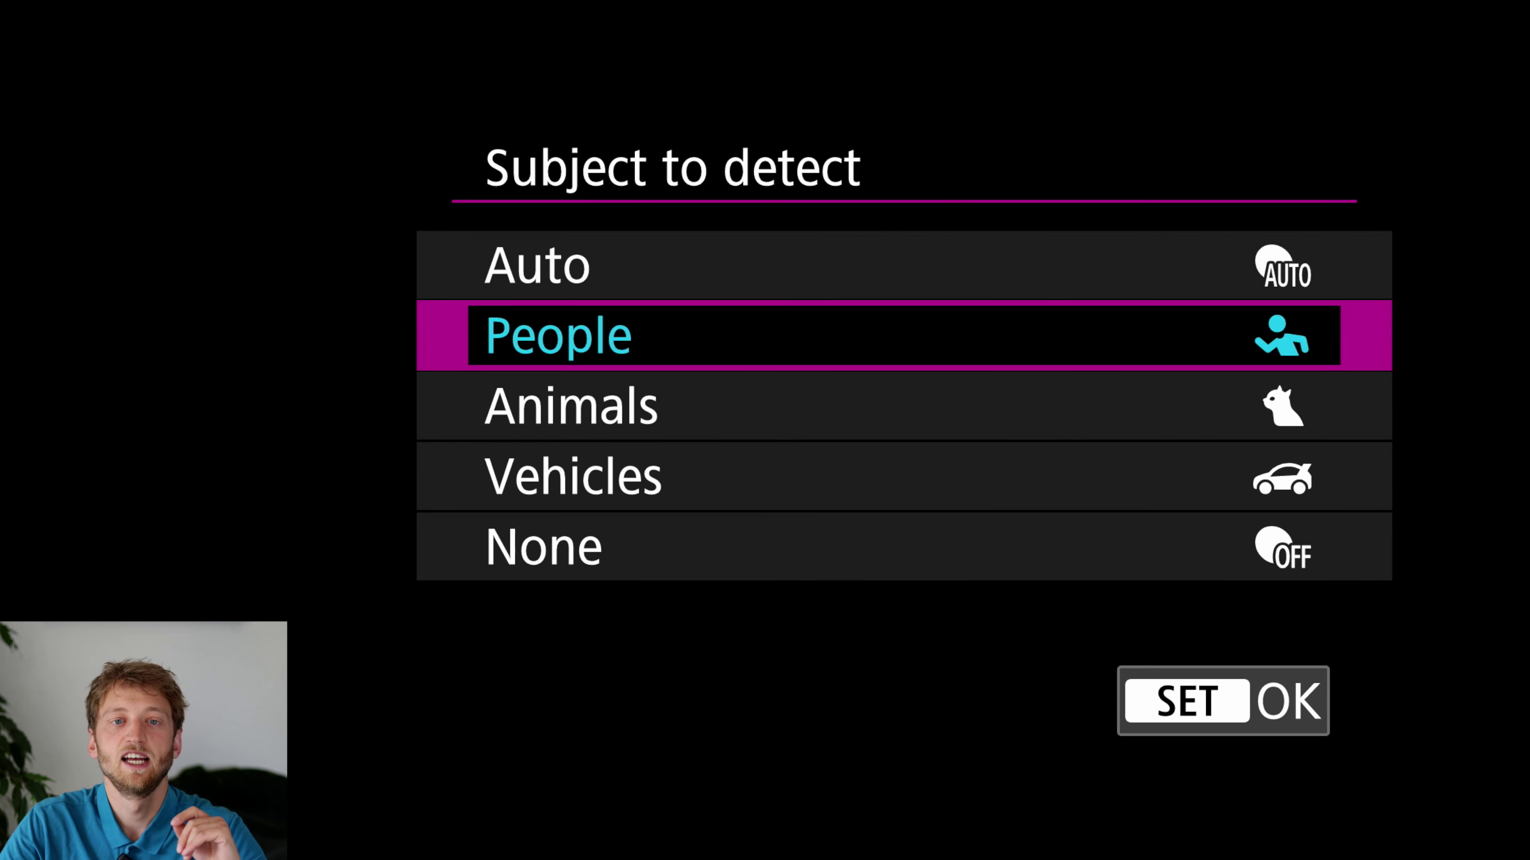
pyautogui.press('Down')
pyautogui.press('Down')
pyautogui.press('Down')
pyautogui.press('Return')
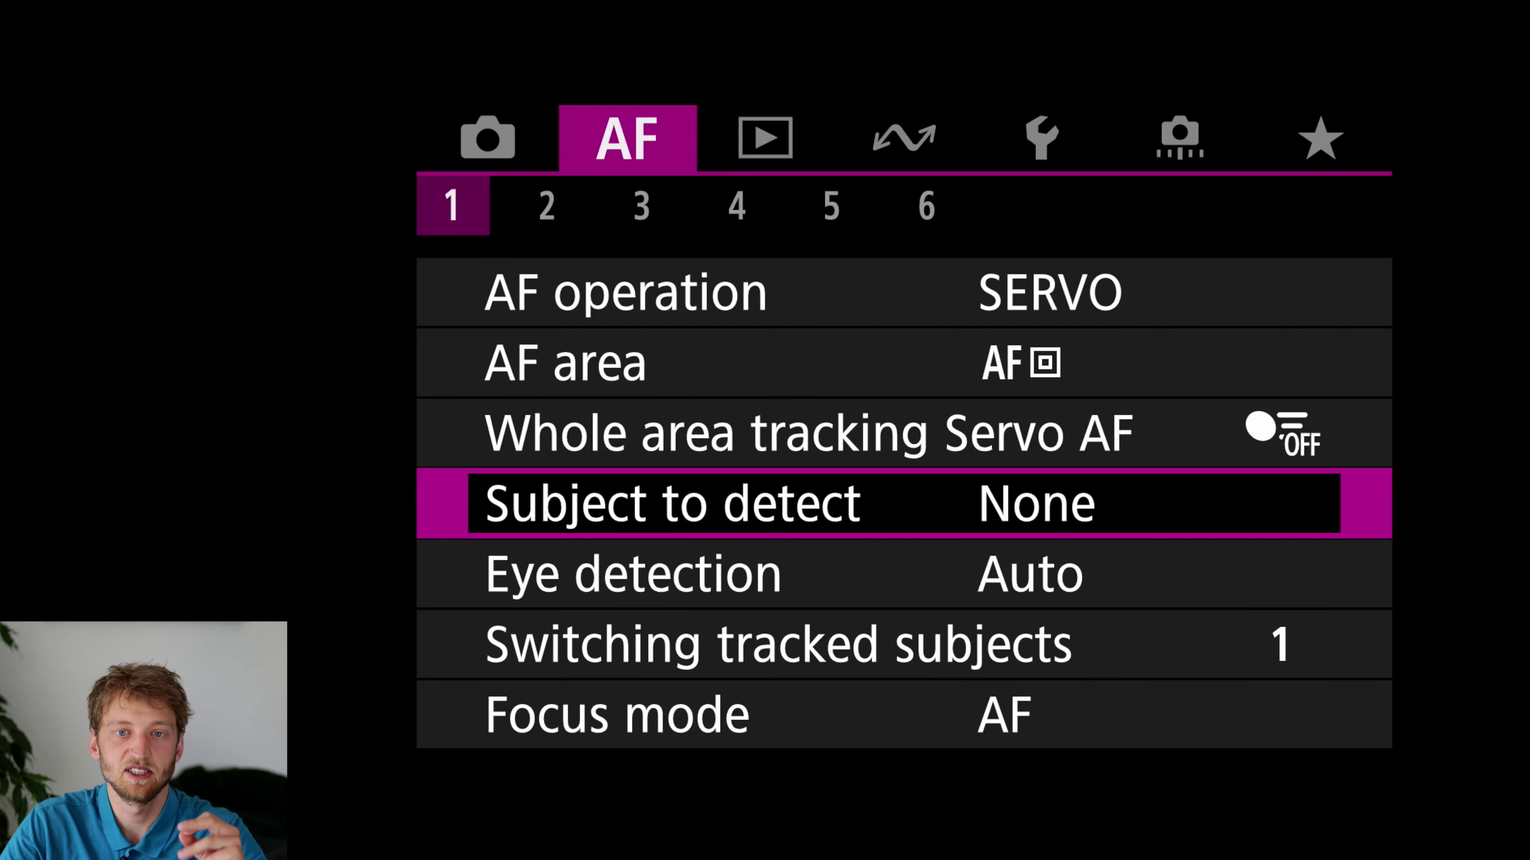
# Set Eye detection to Disable.
pyautogui.press('Down')
pyautogui.press('Return')
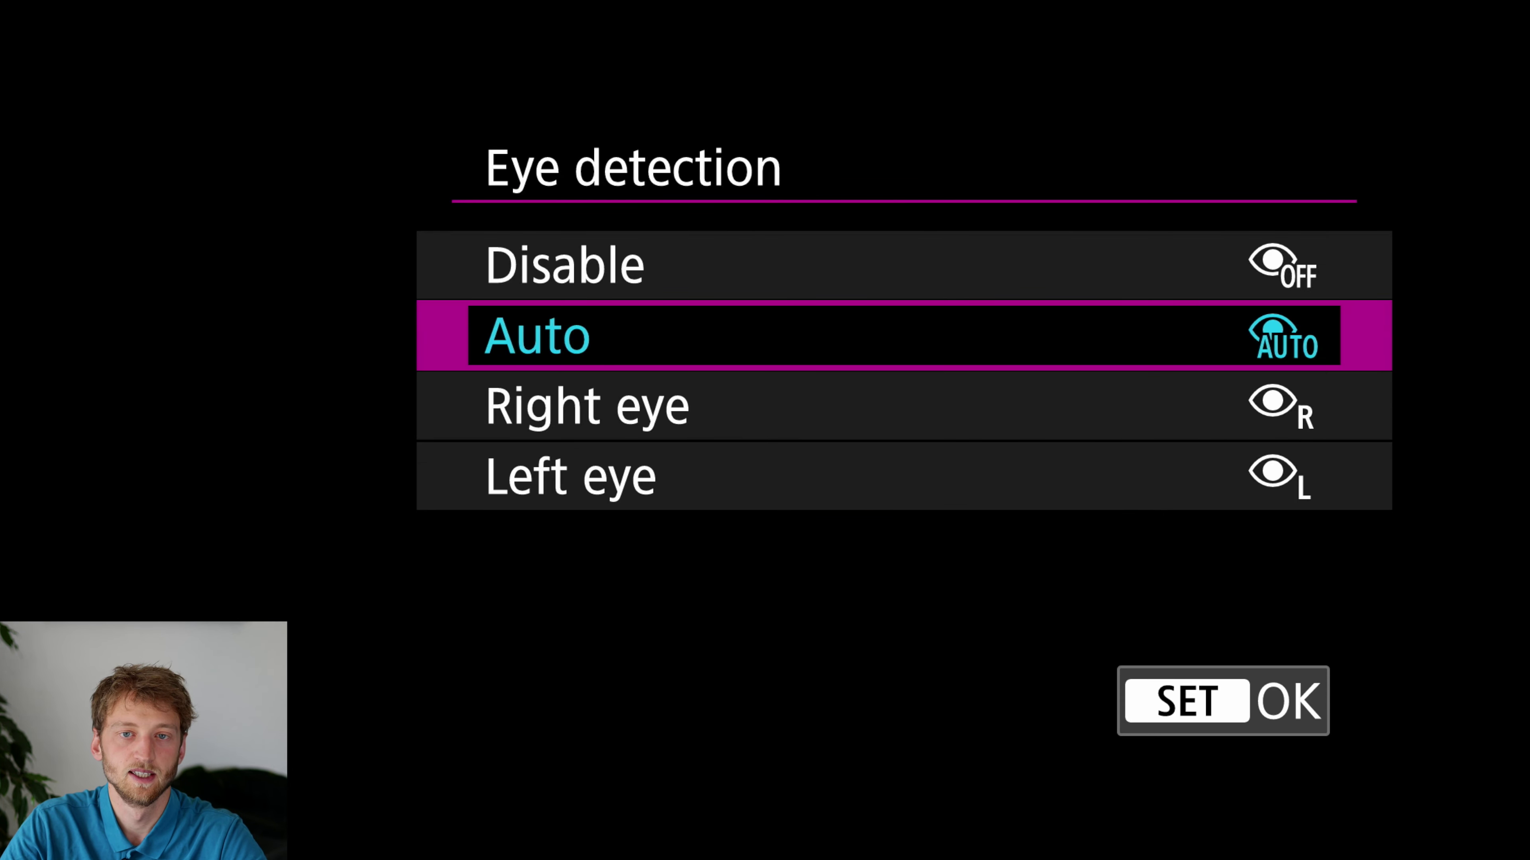
pyautogui.press('Up')
pyautogui.press('Return')
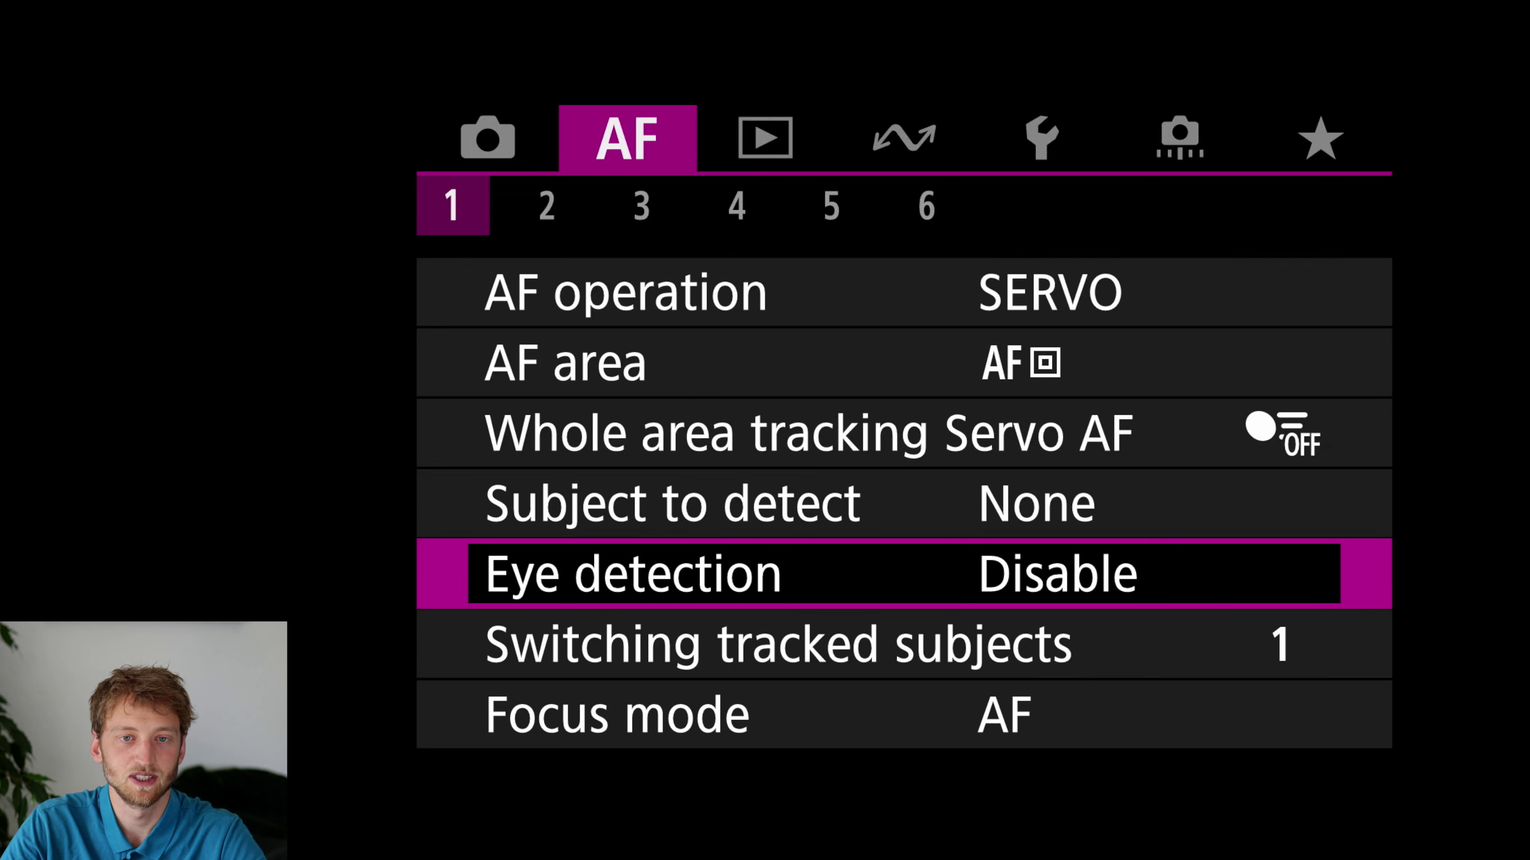
pyautogui.press('Down')
pyautogui.press('Down')
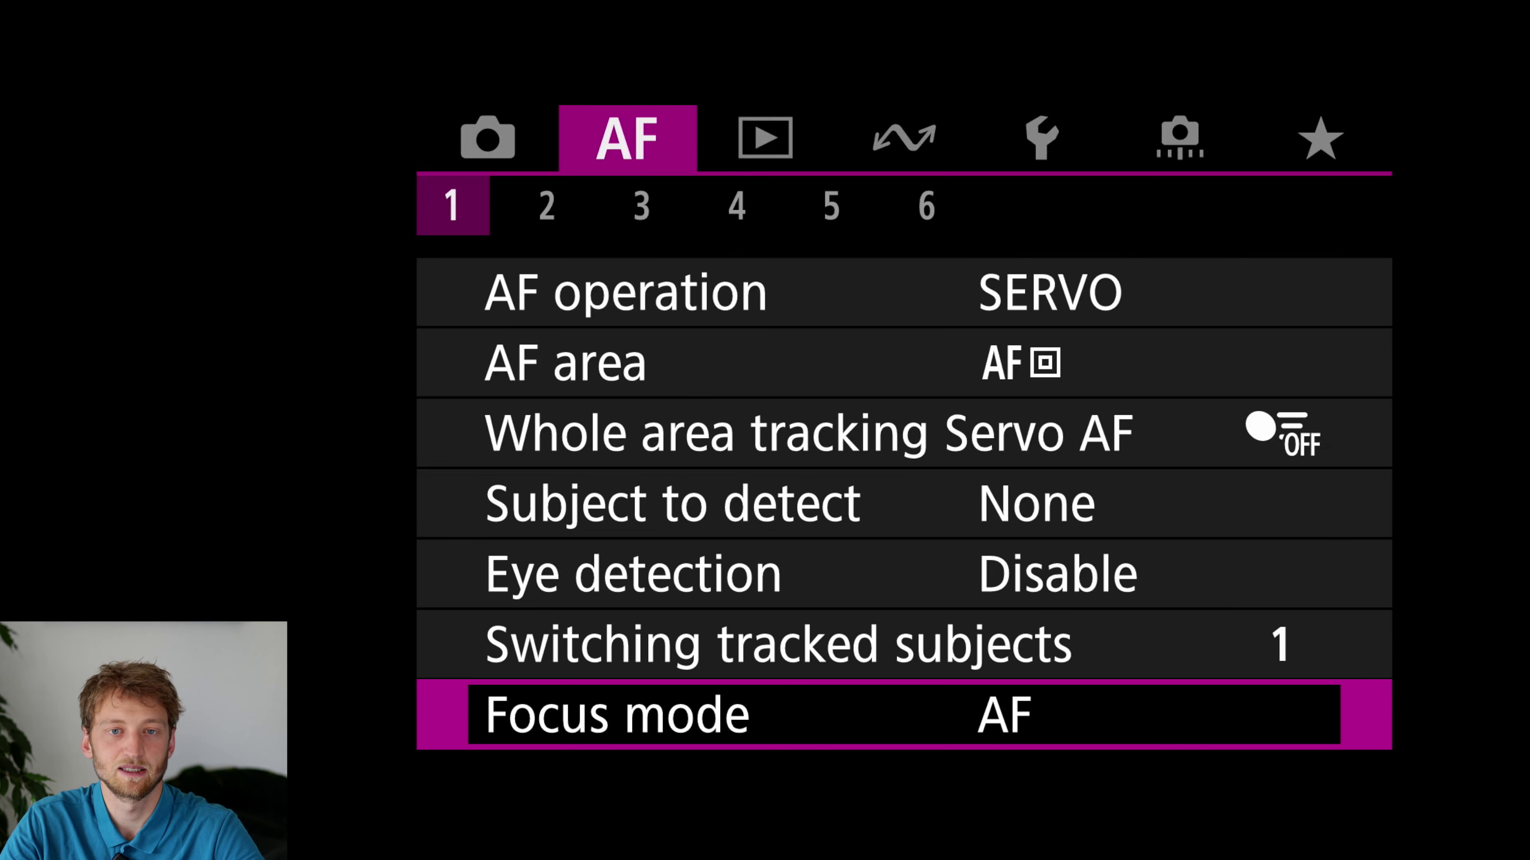
# On the second AF page, pick Servo AF Case 1 and set its Tracking sensitivity to -1.
pyautogui.press('Right')
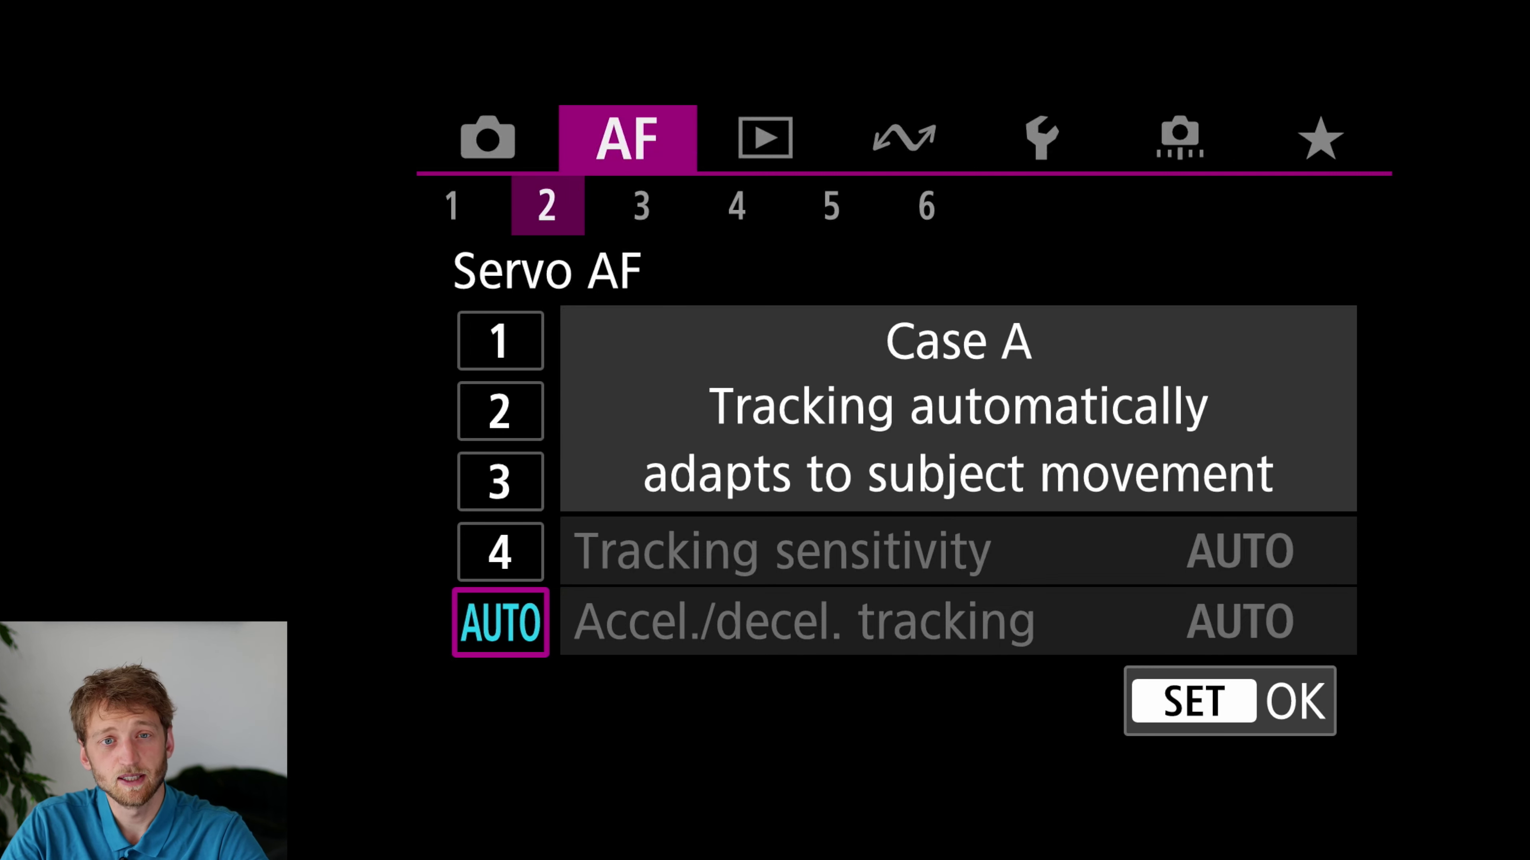
pyautogui.press('Down')
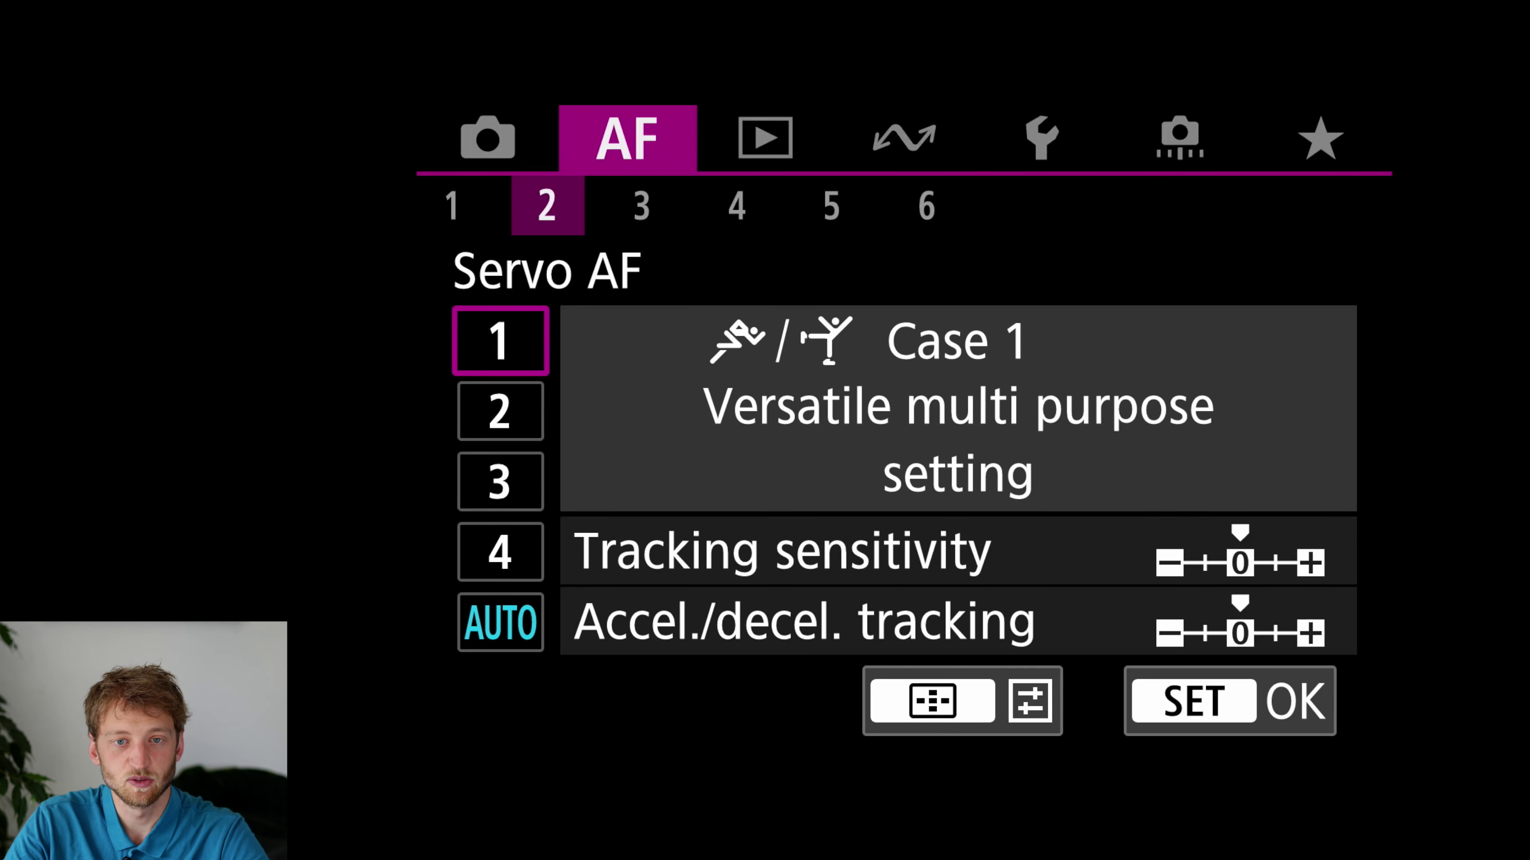
pyautogui.press('Right')
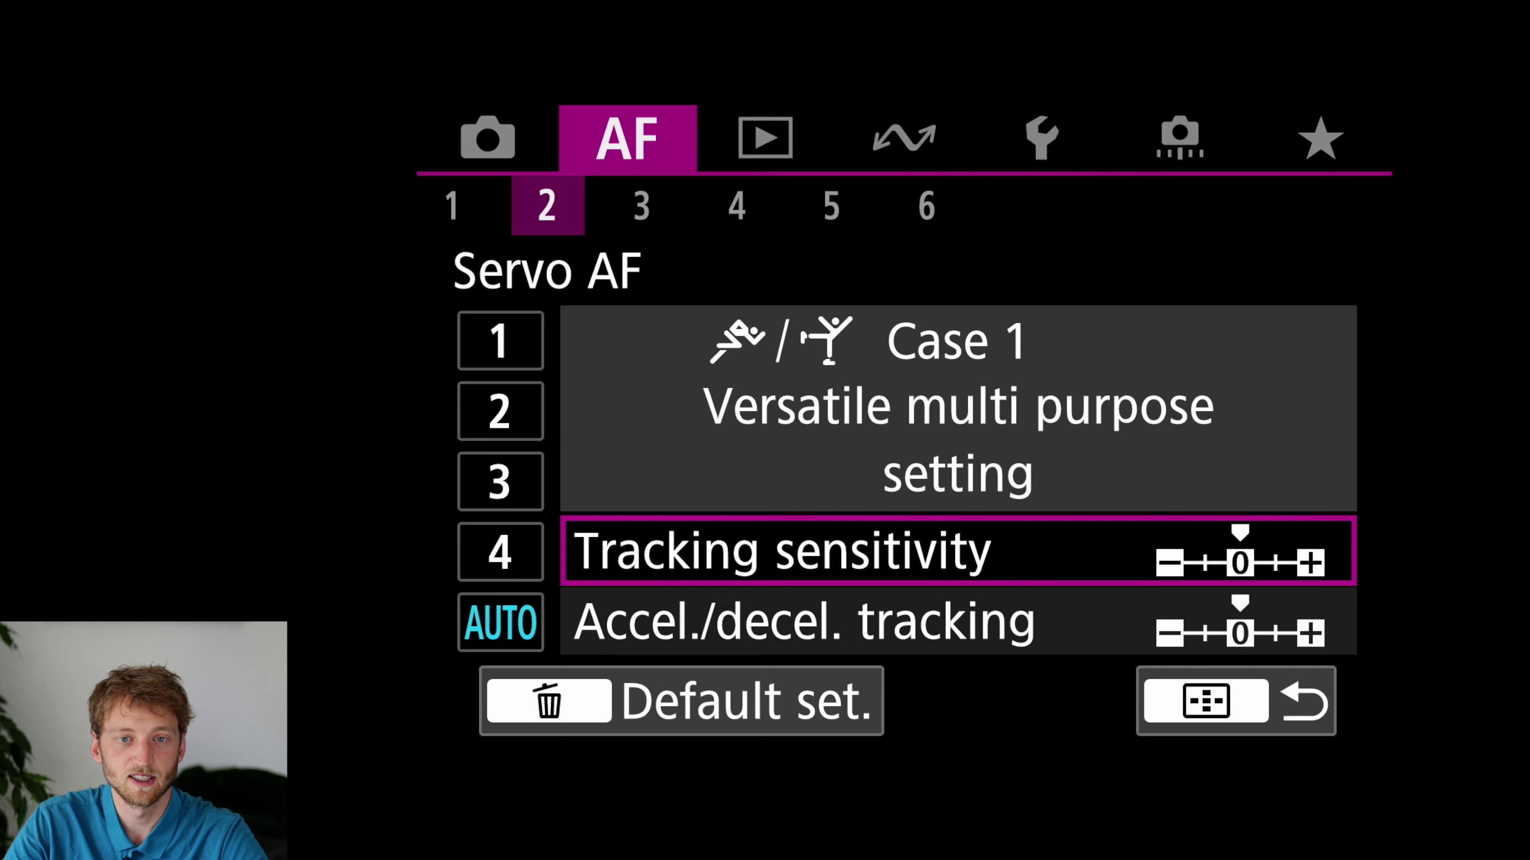
pyautogui.press('Return')
pyautogui.press('Left')
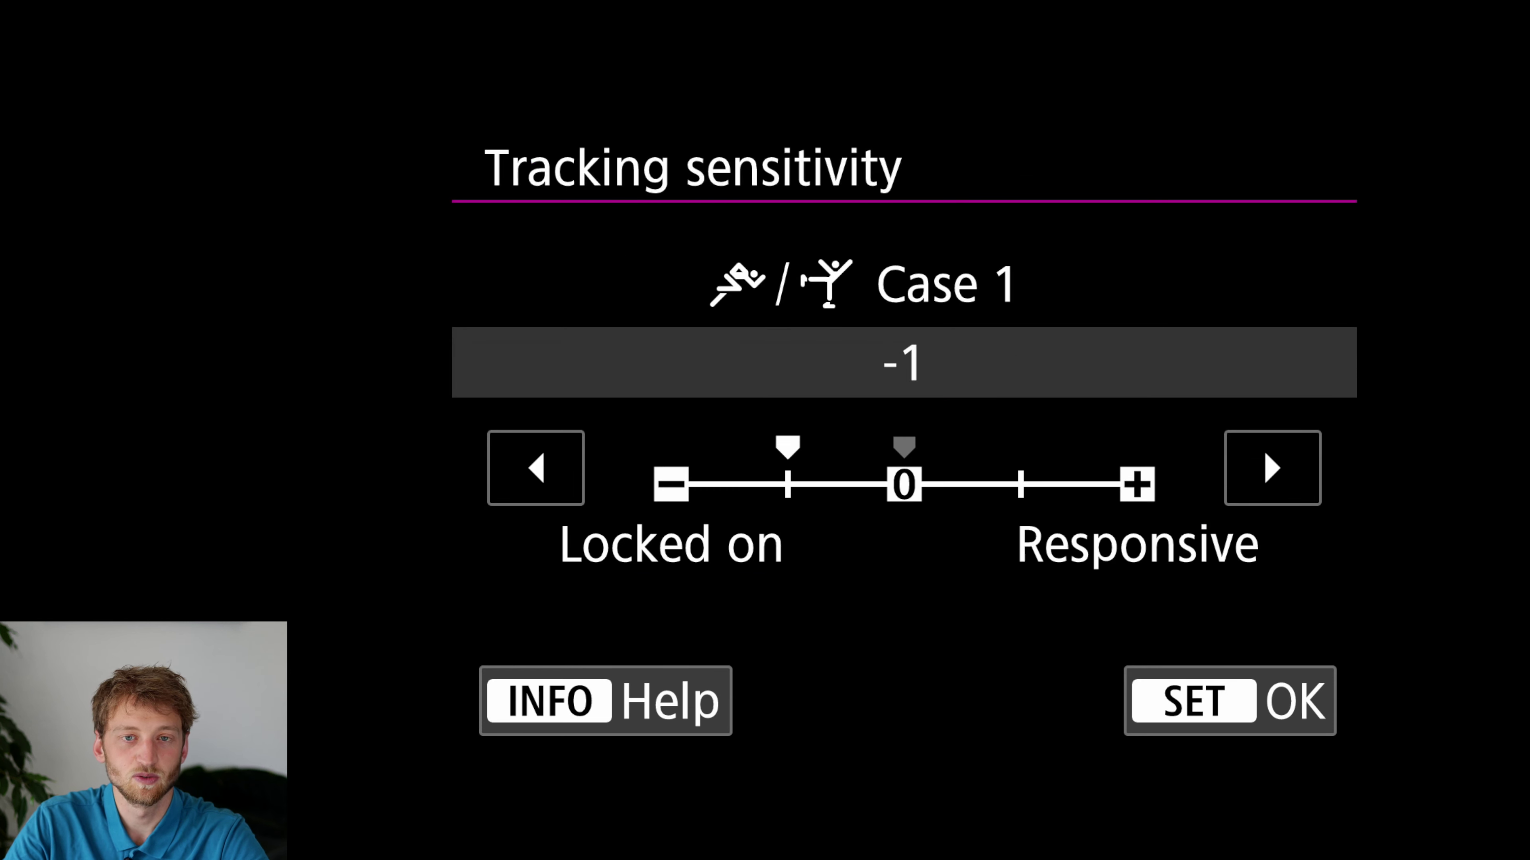
pyautogui.press('Return')
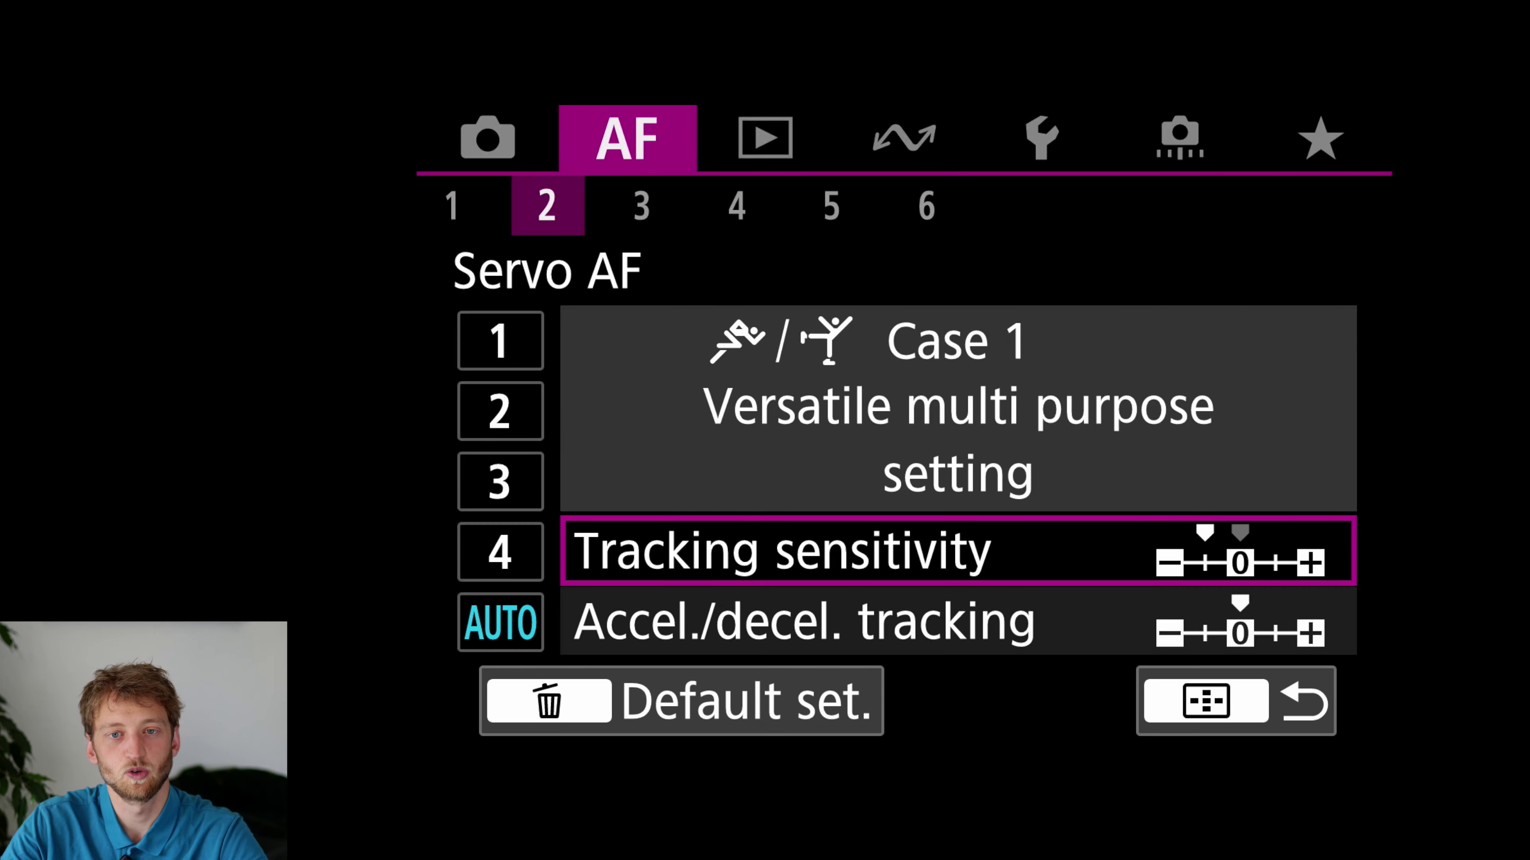